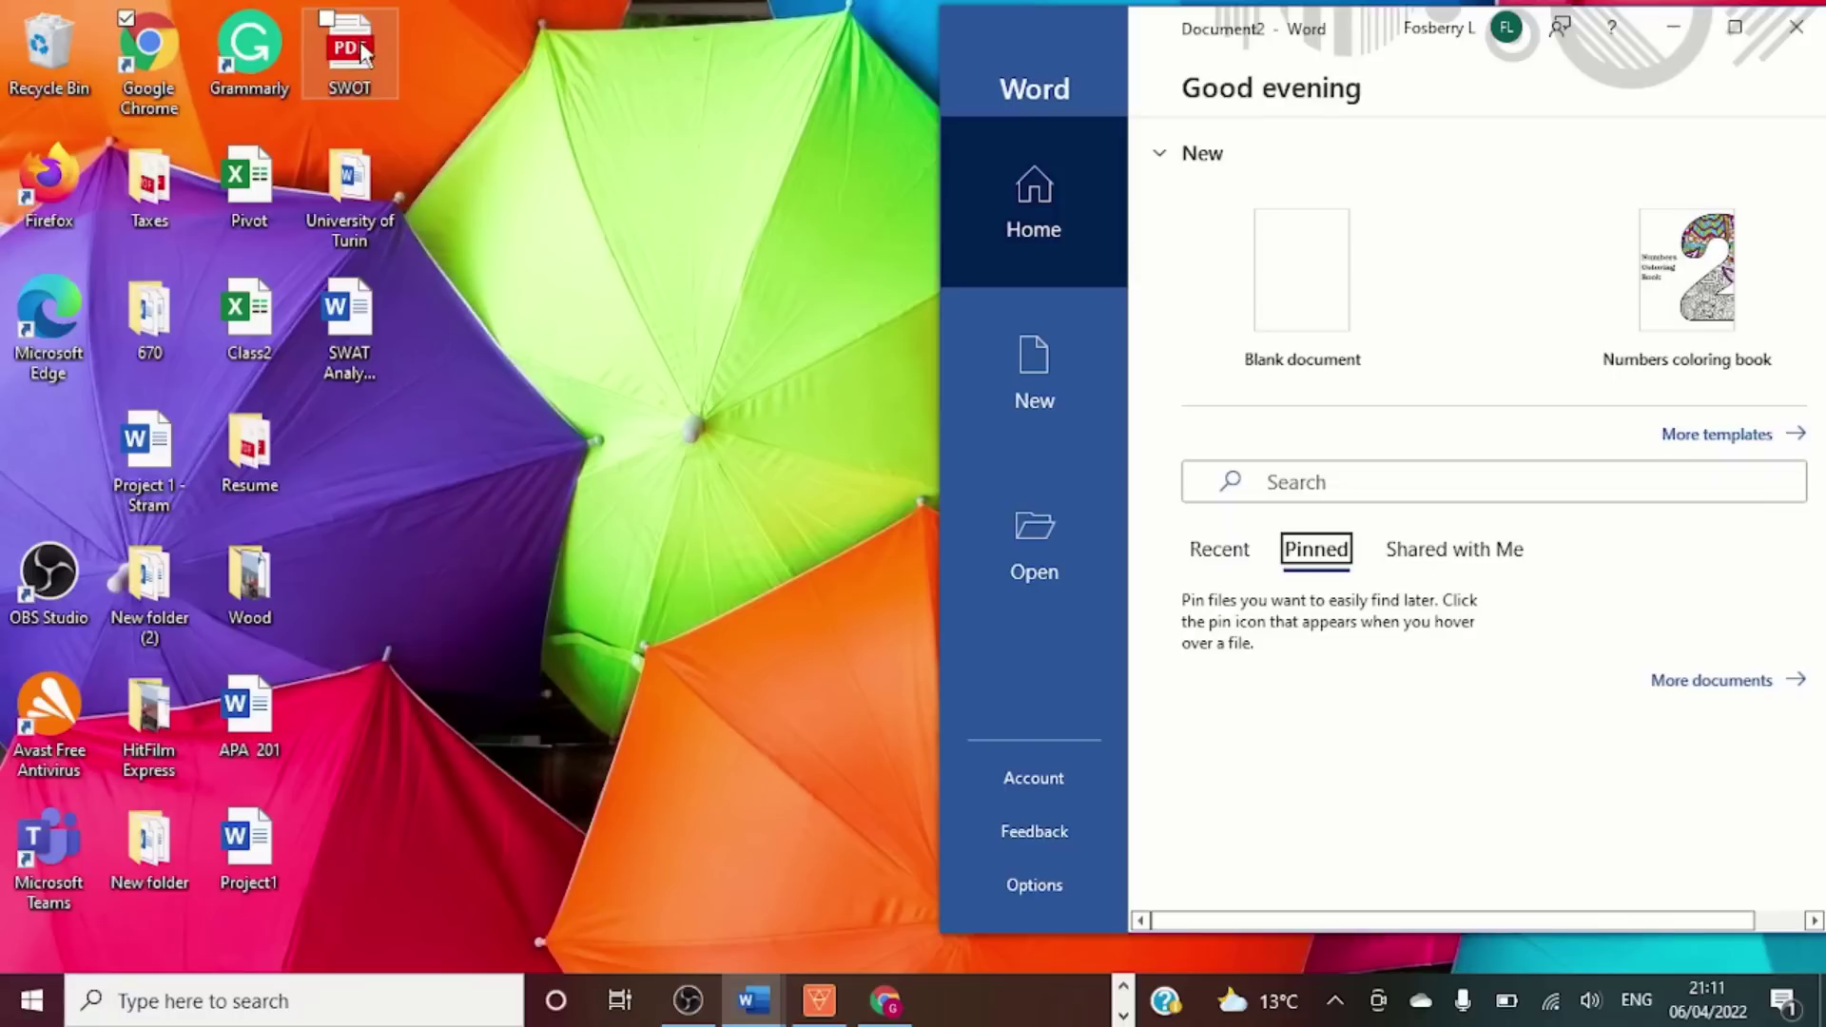
Open the SWOT PDF in Word as an editable converted document and maximize the window.
left_click_drag(359, 55, 1292, 283)
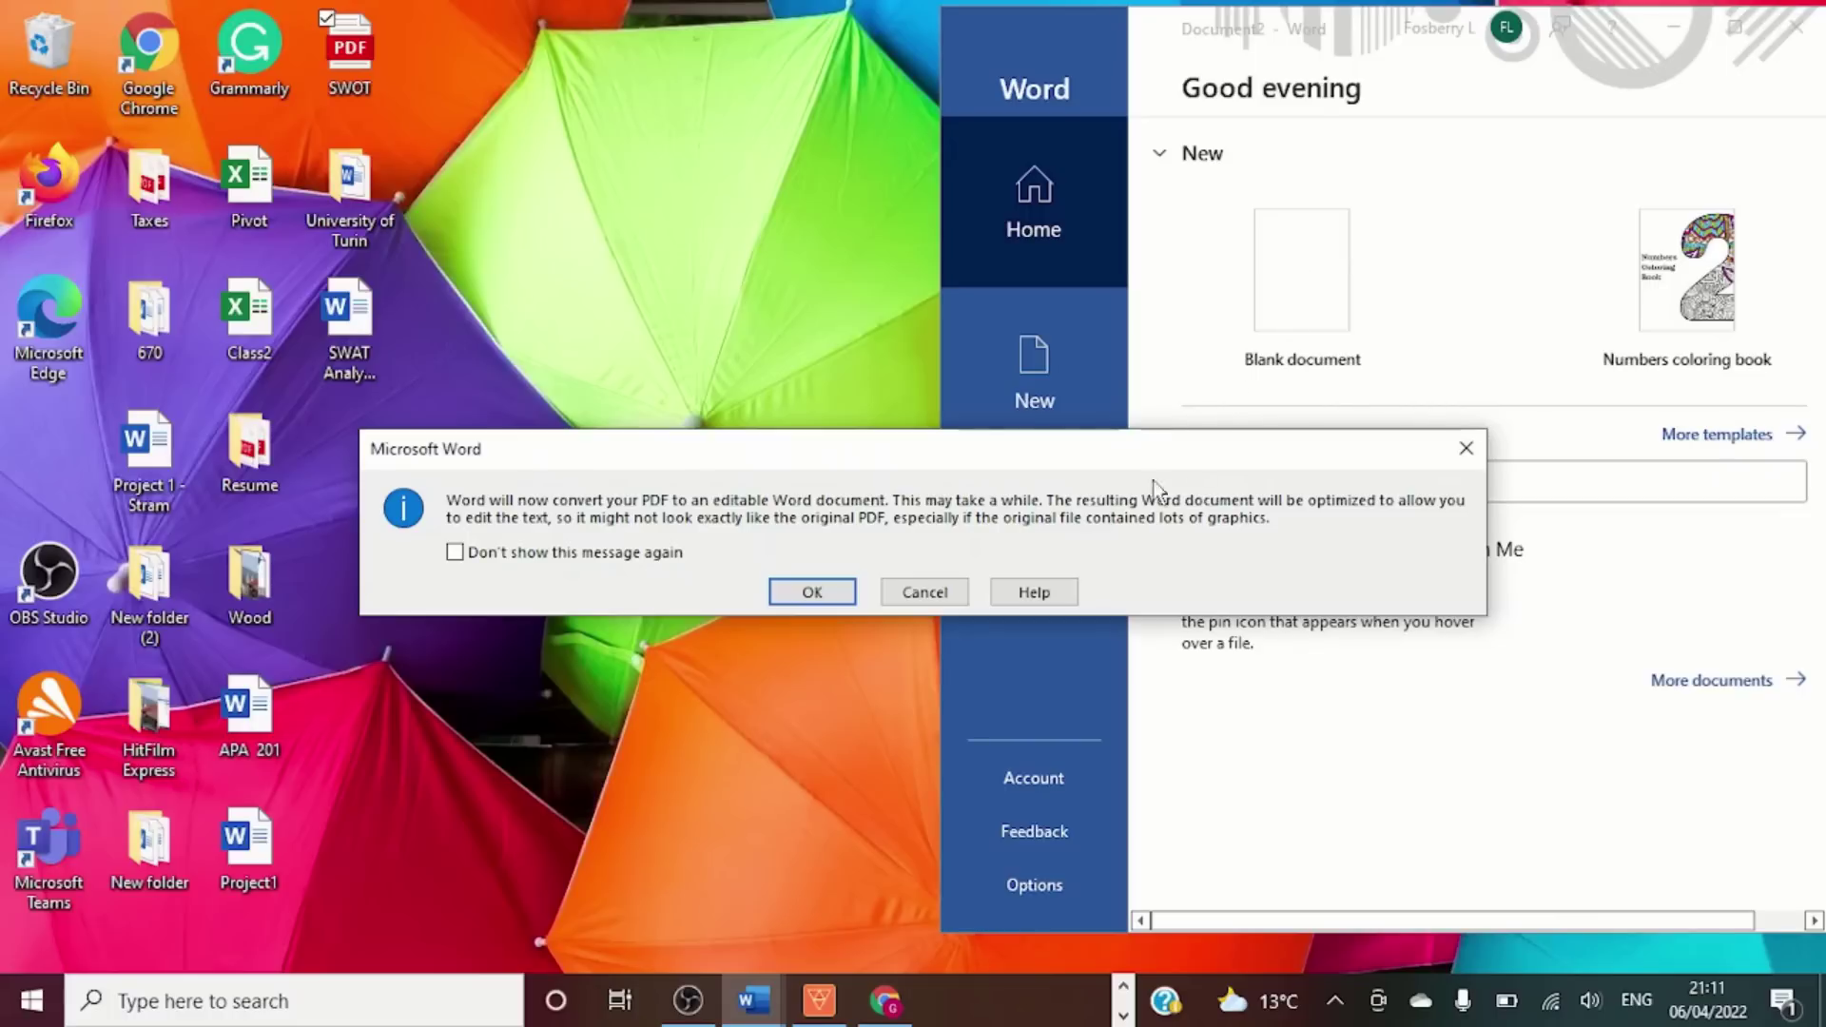
left_click(810, 593)
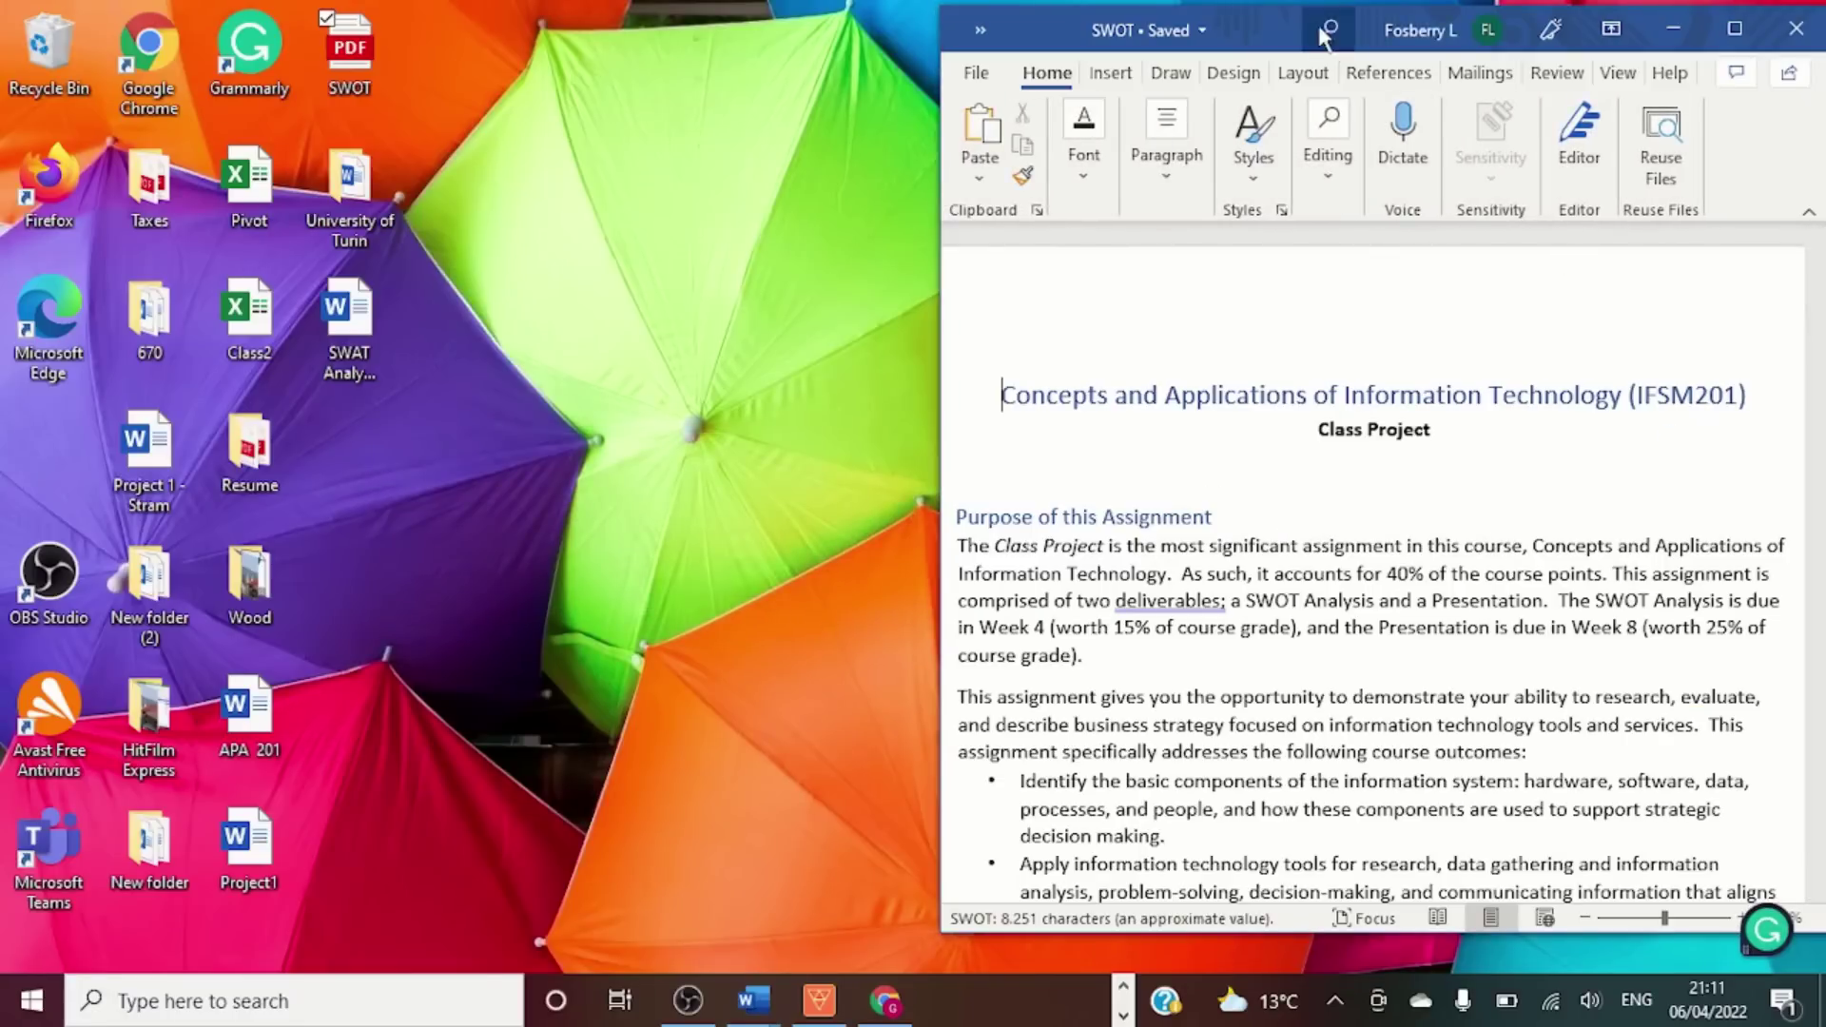
left_click_drag(1287, 28, 895, 43)
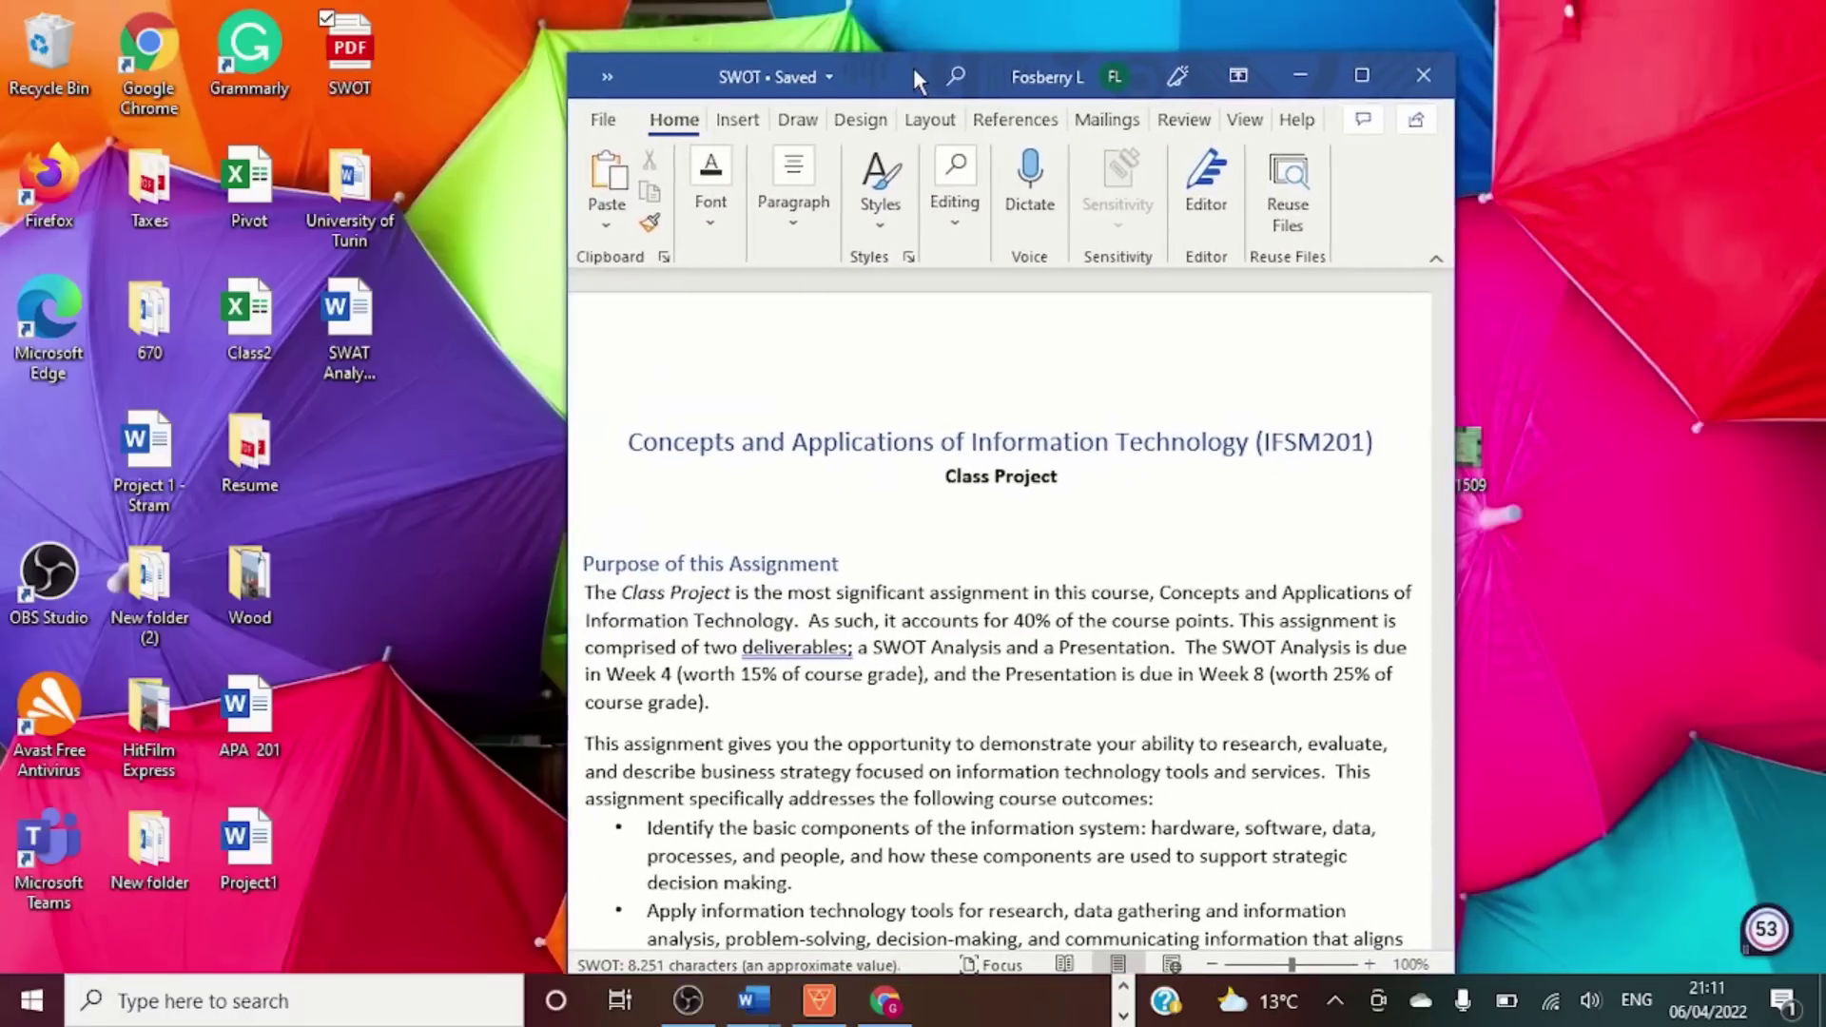
left_click(1345, 27)
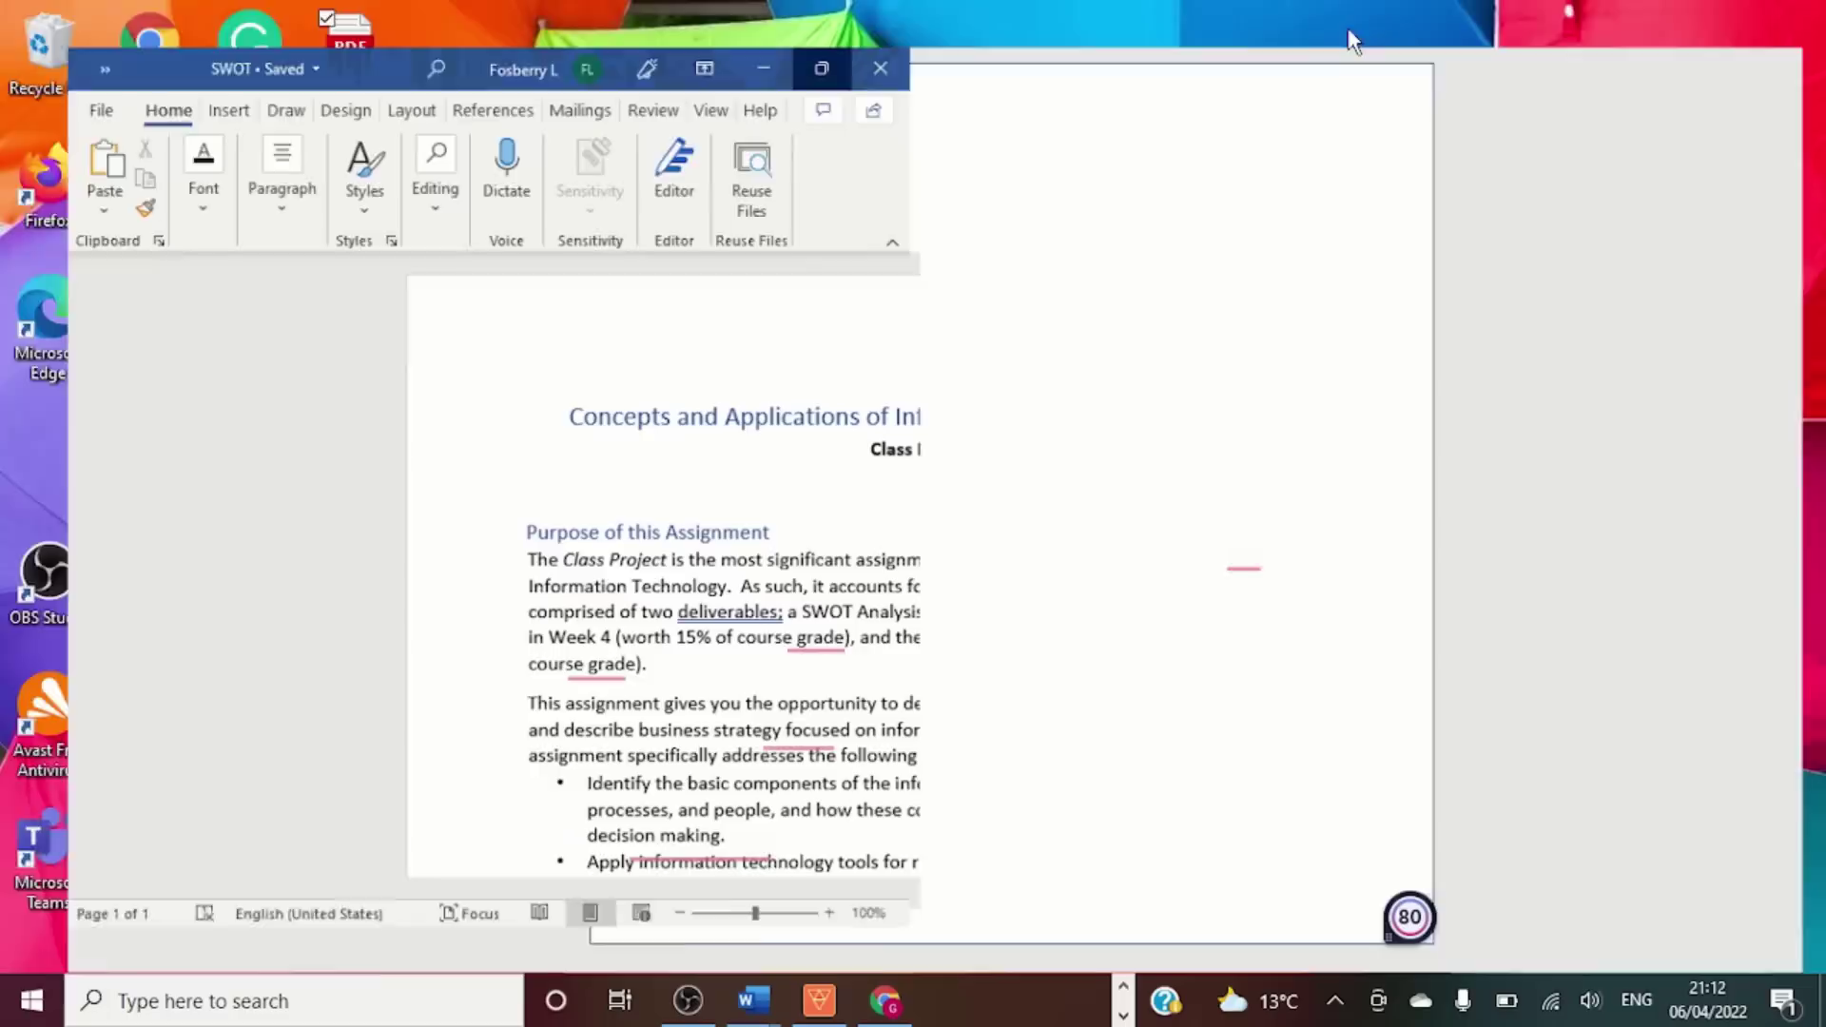
Copy the empty SWOT table picture from the converted document.
scroll(1051, 451, "down", 15)
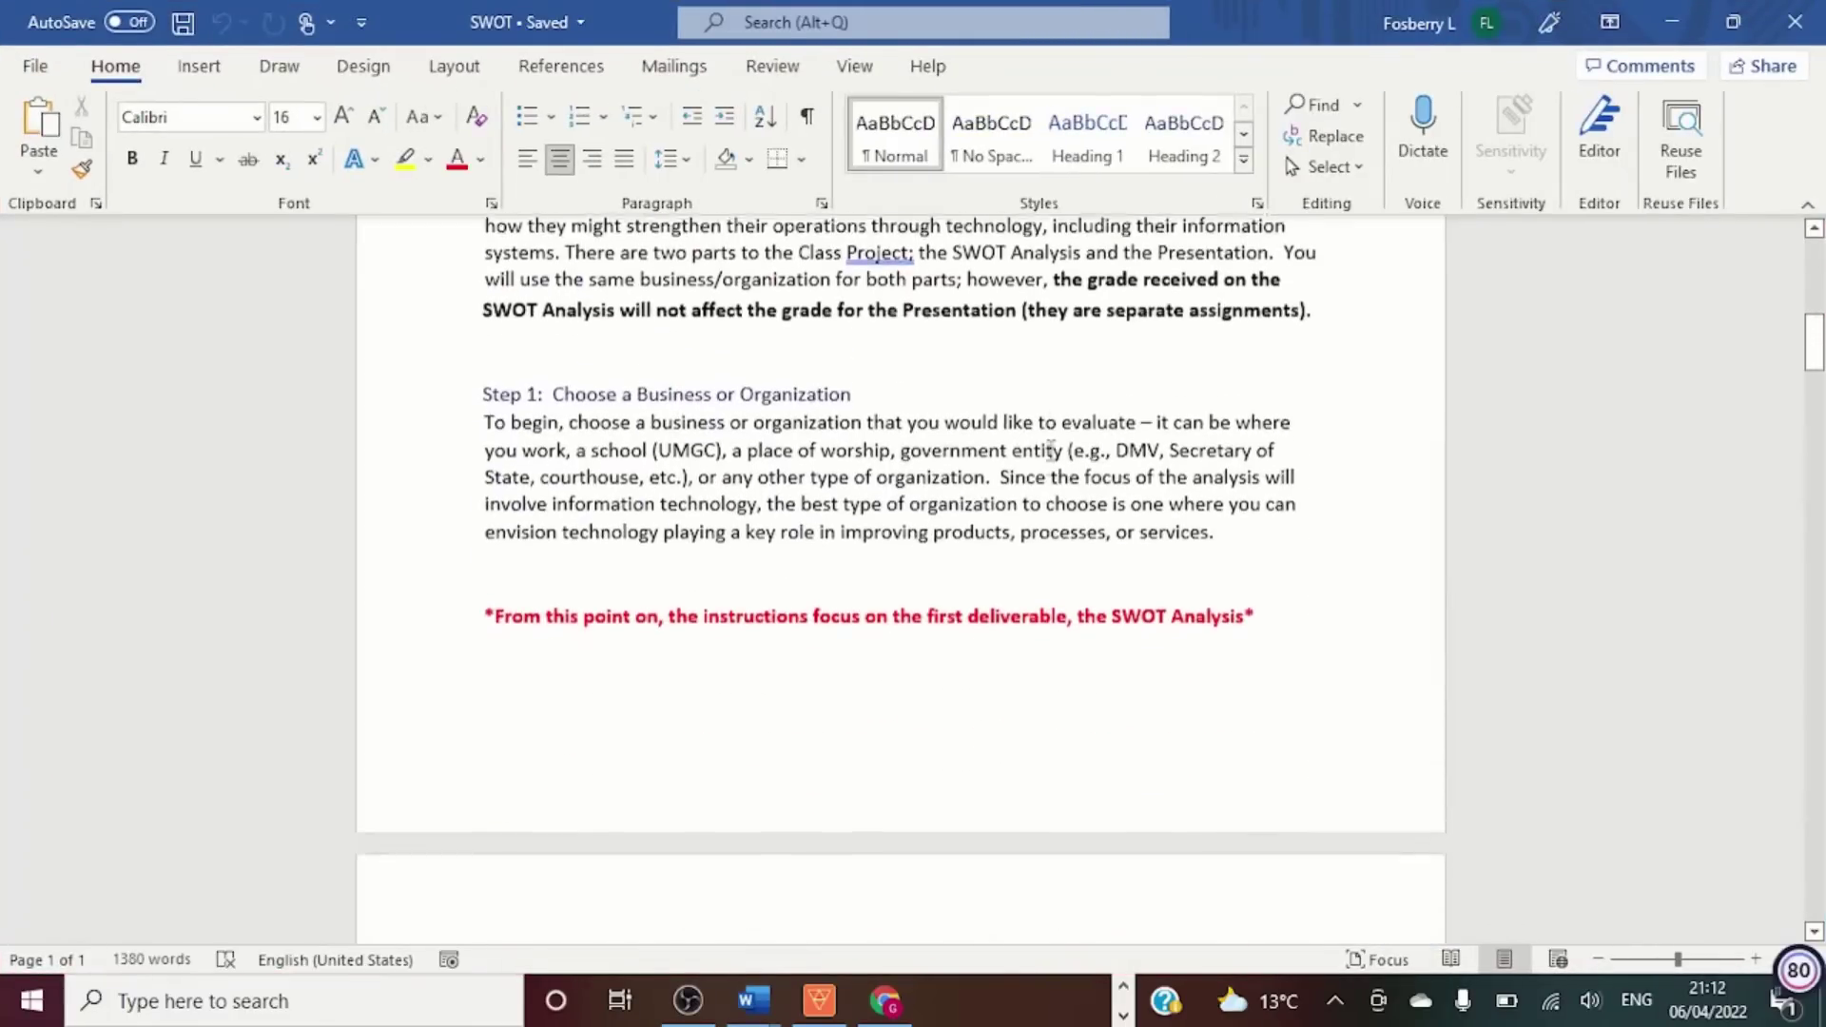
scroll(1051, 451, "down", 5)
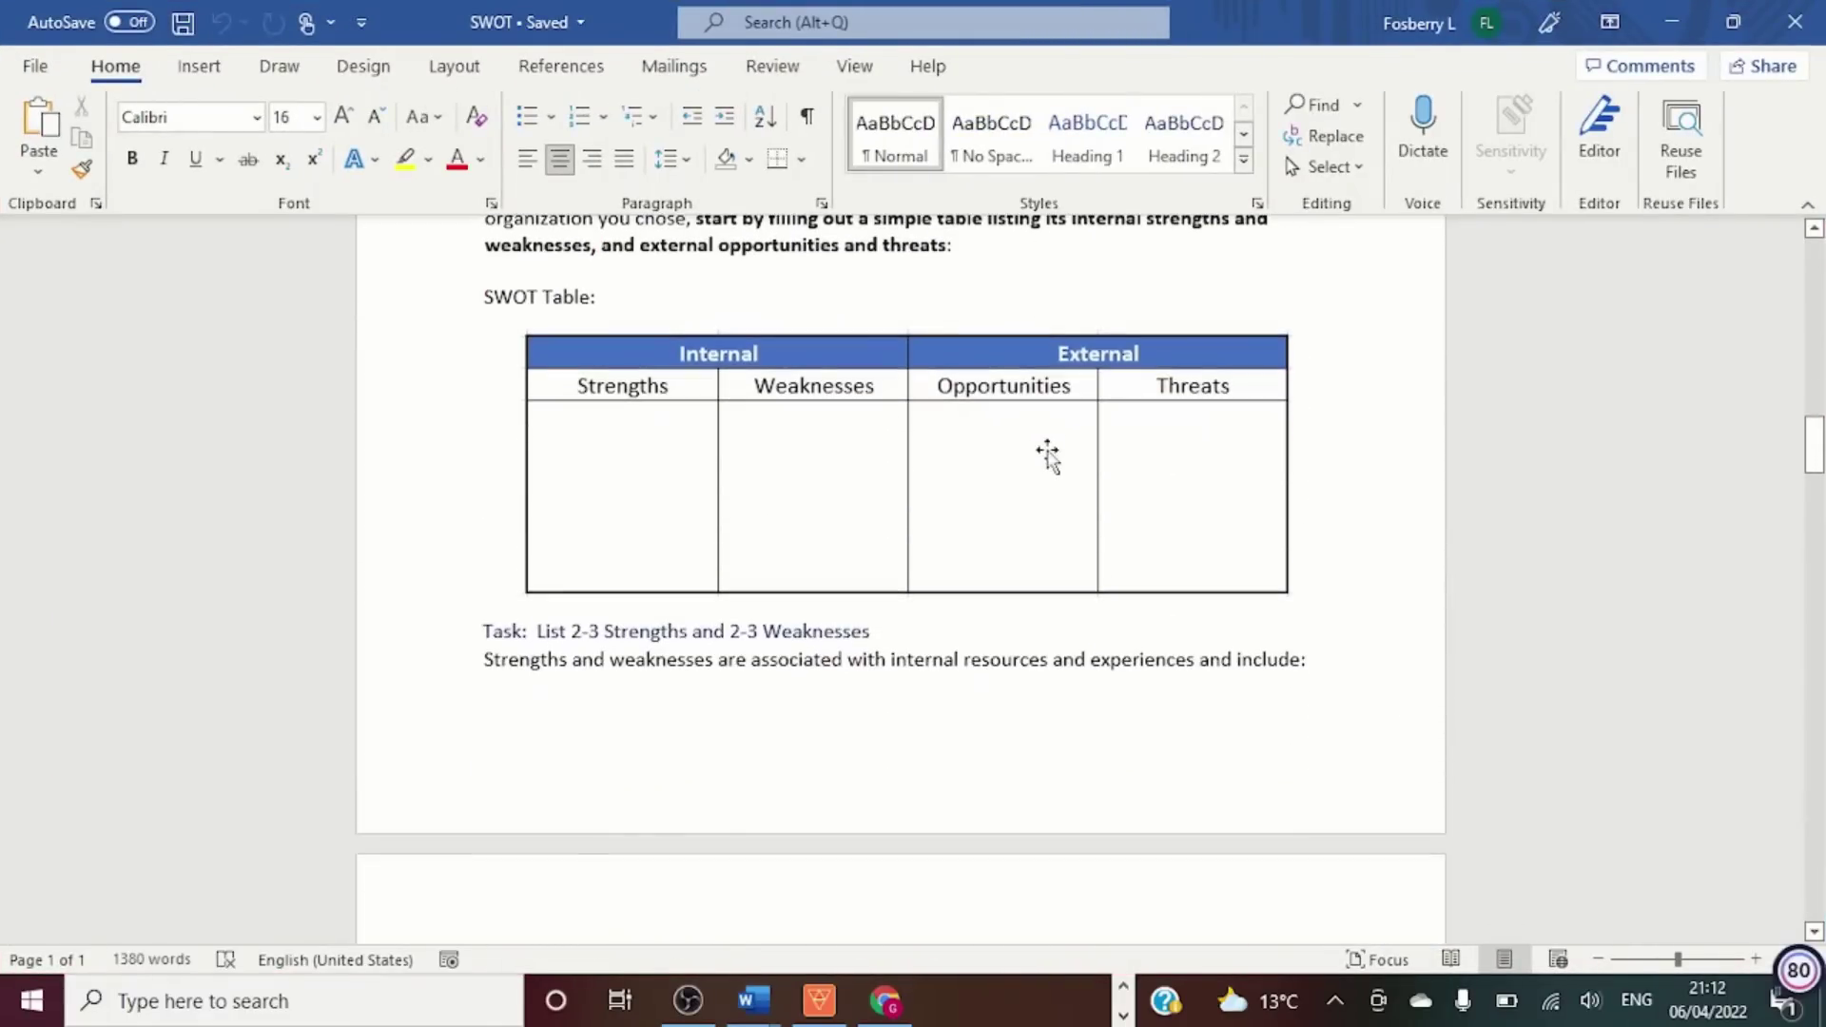
left_click(972, 436)
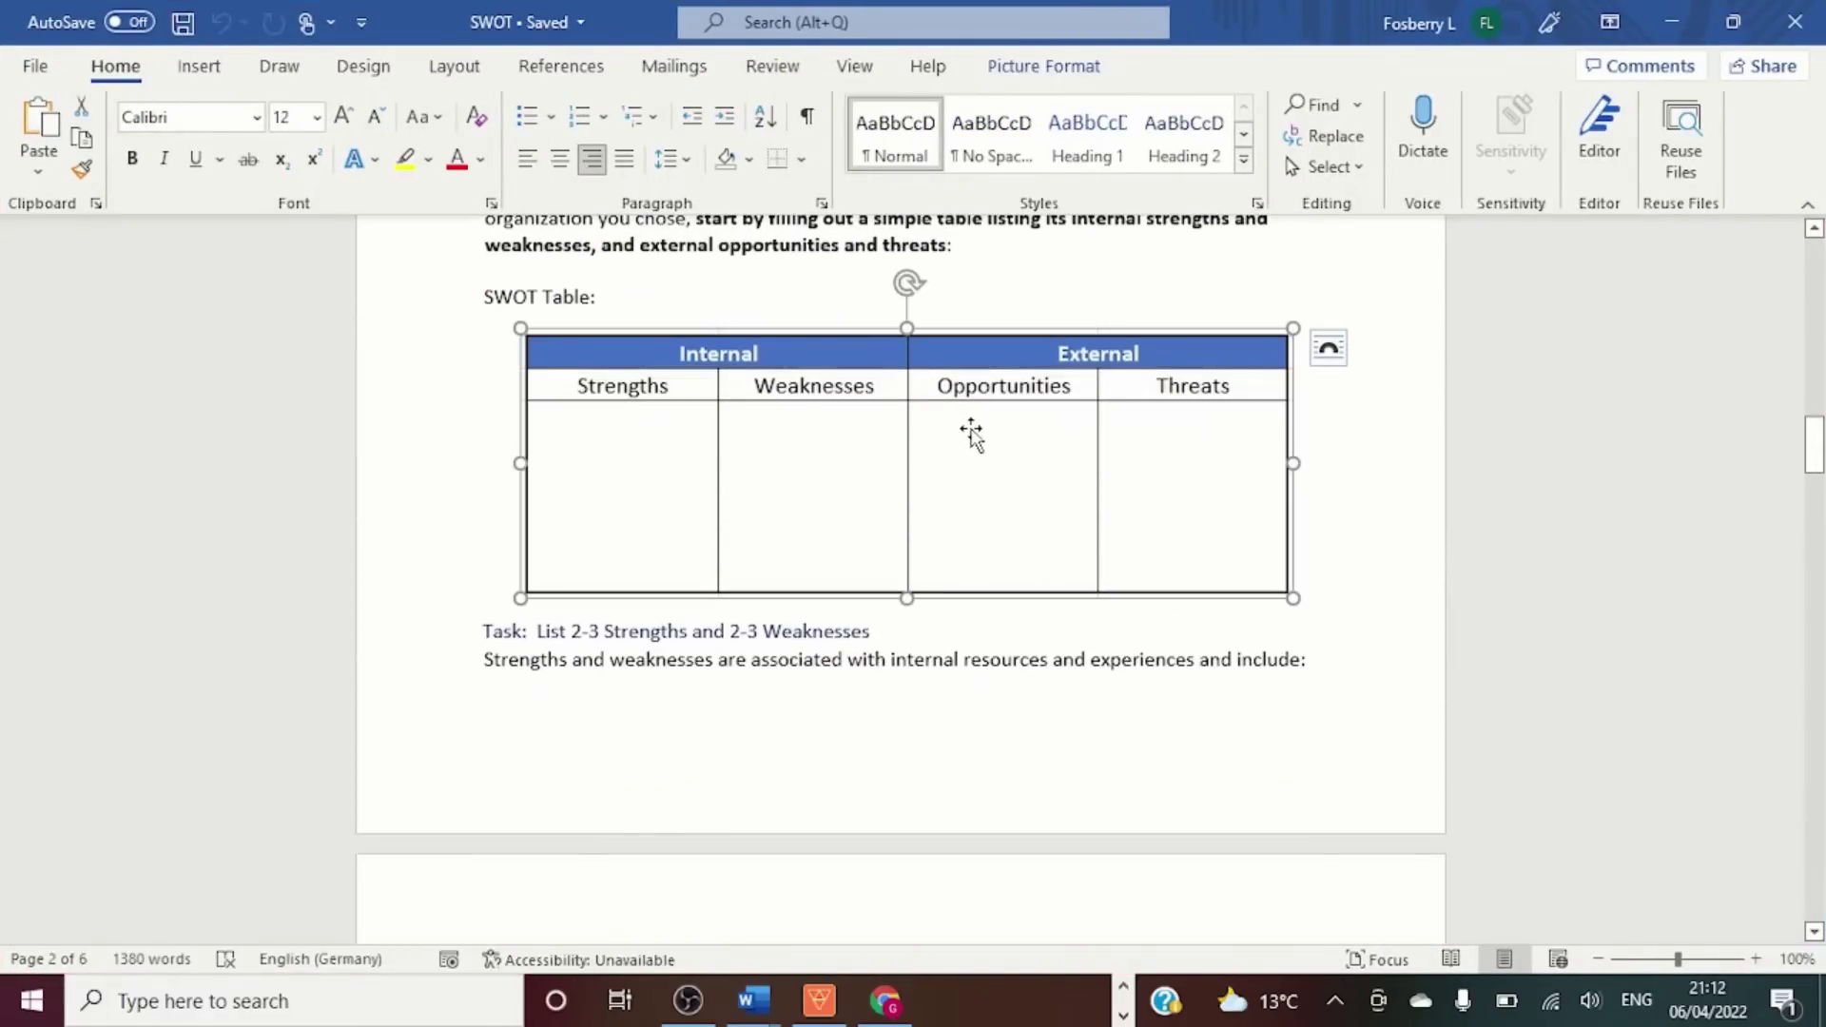
right_click(972, 436)
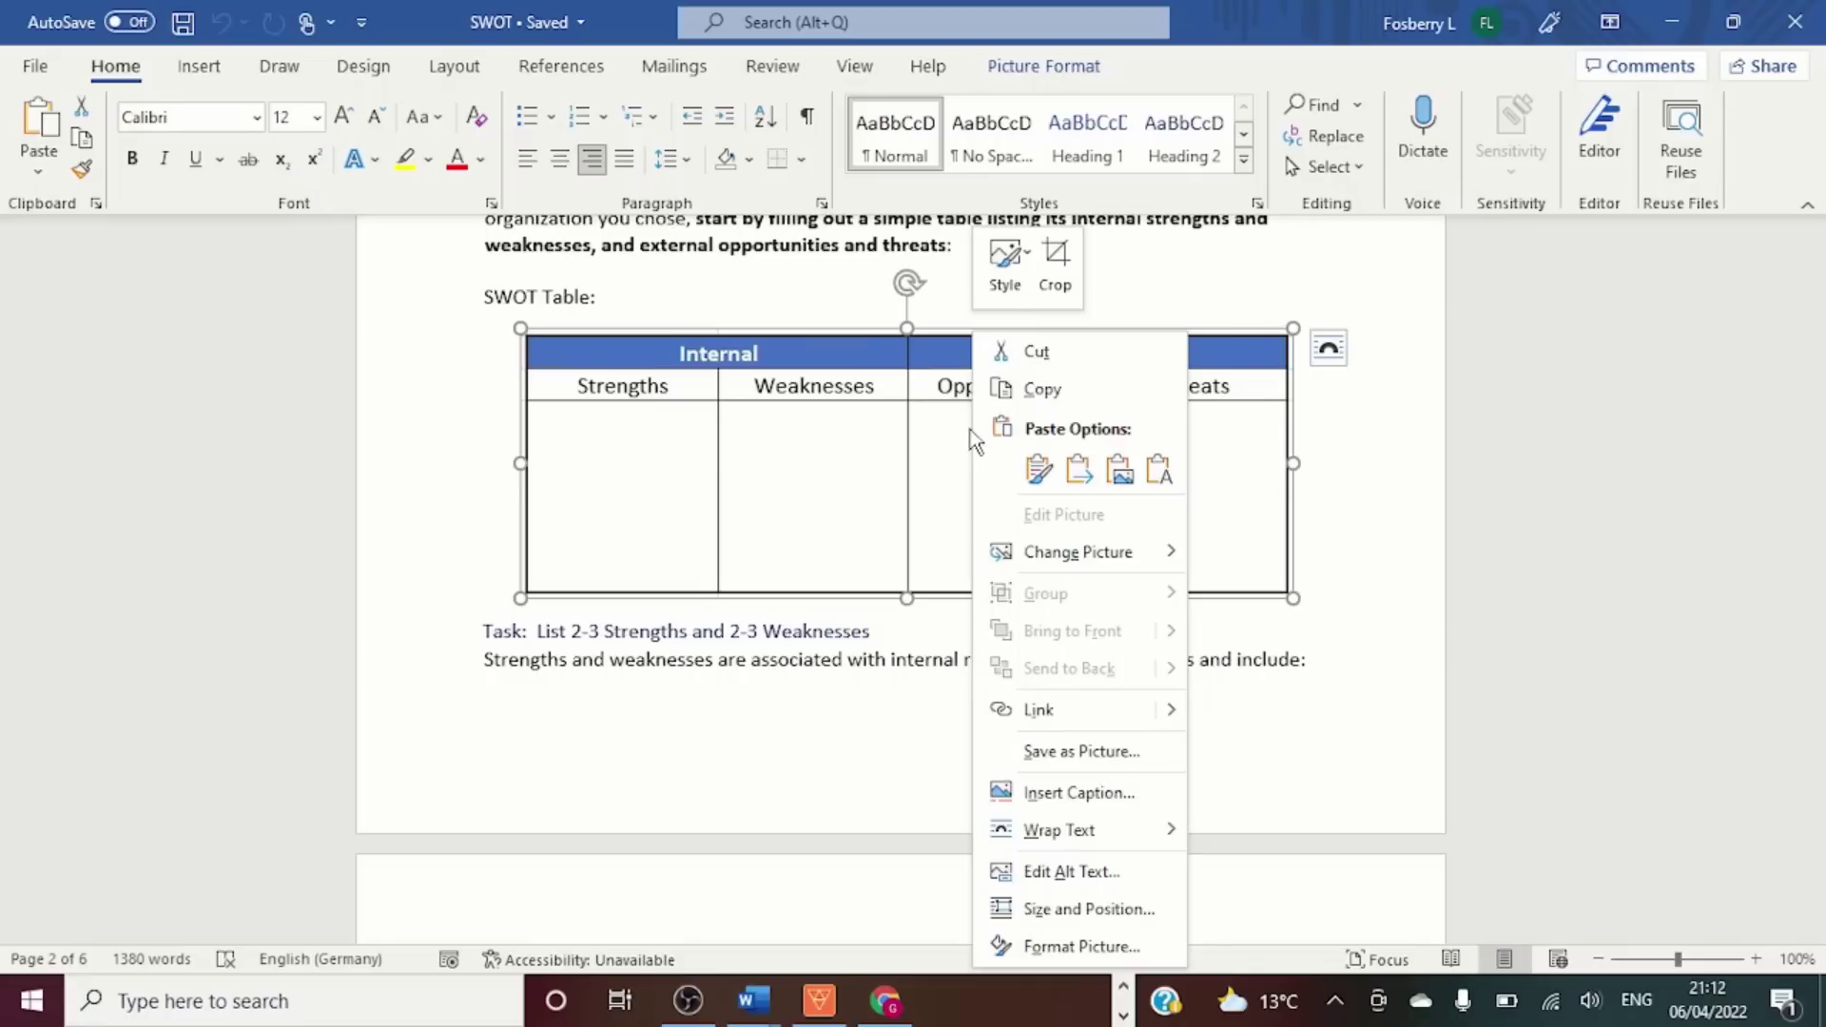
left_click(1024, 397)
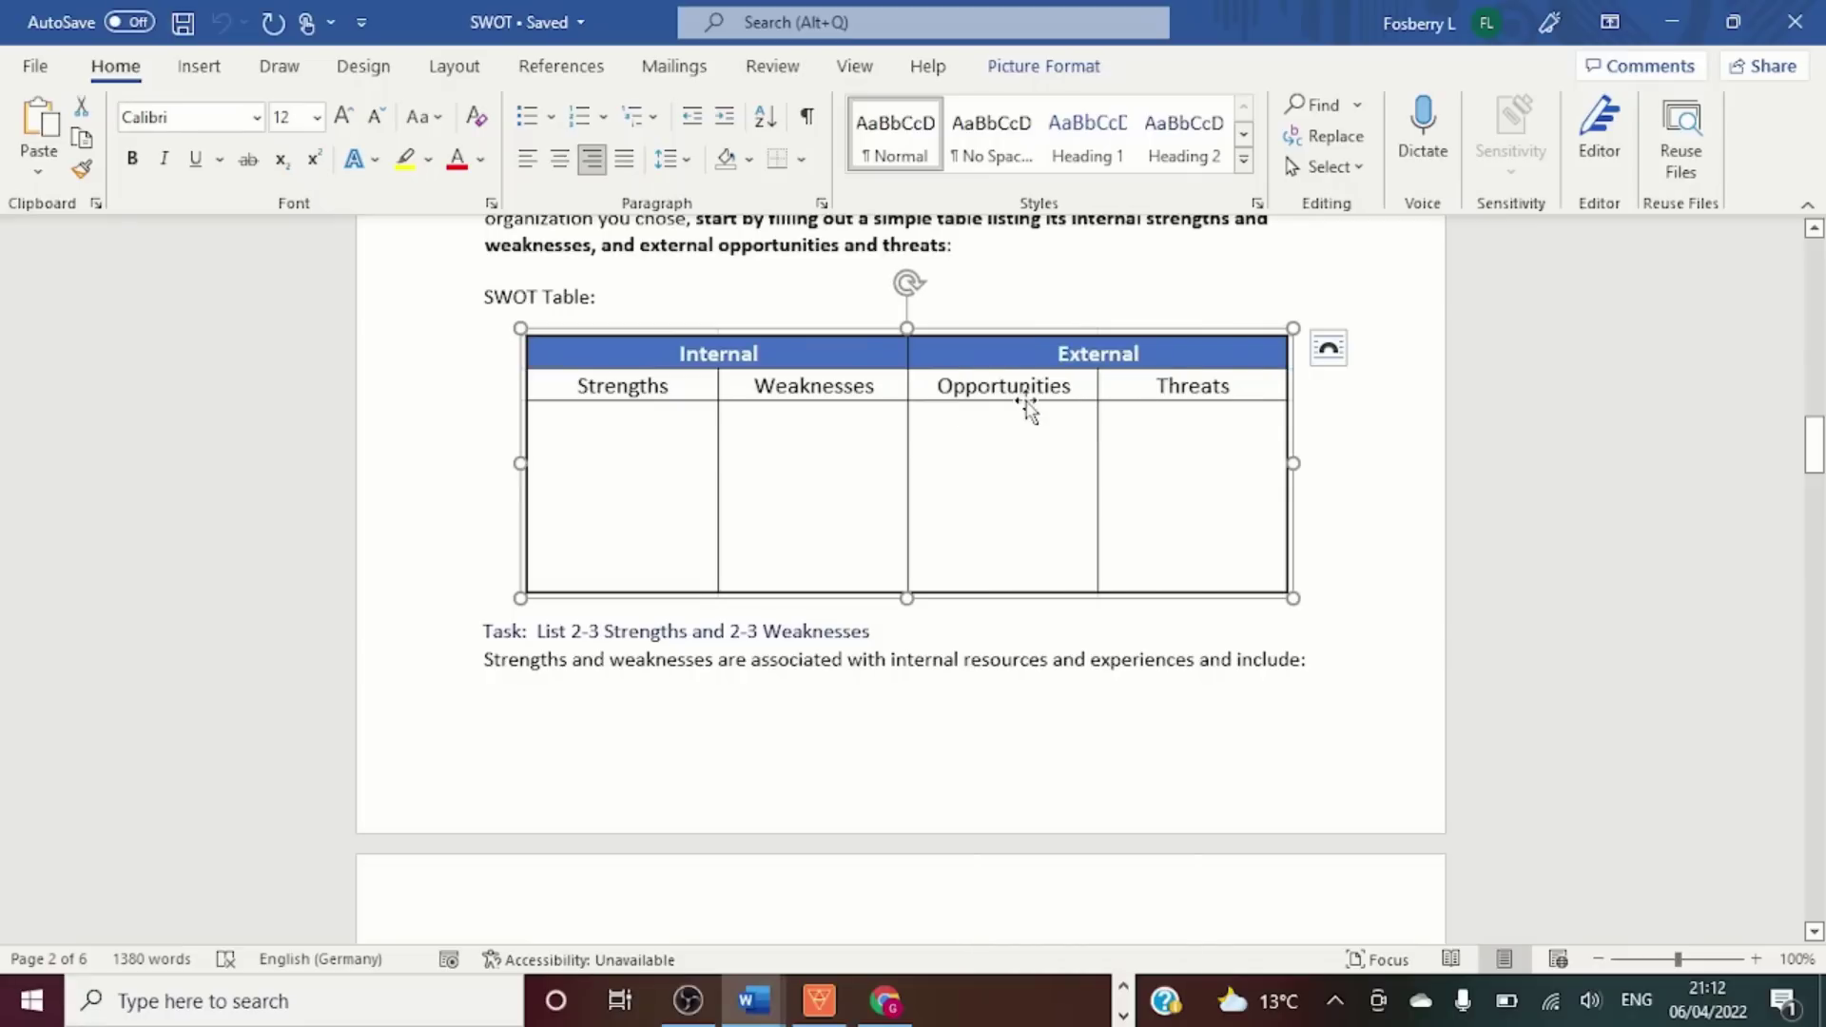
Switch to the Document1 essay and maximize its window.
left_click(1678, 19)
mouse_move(752, 996)
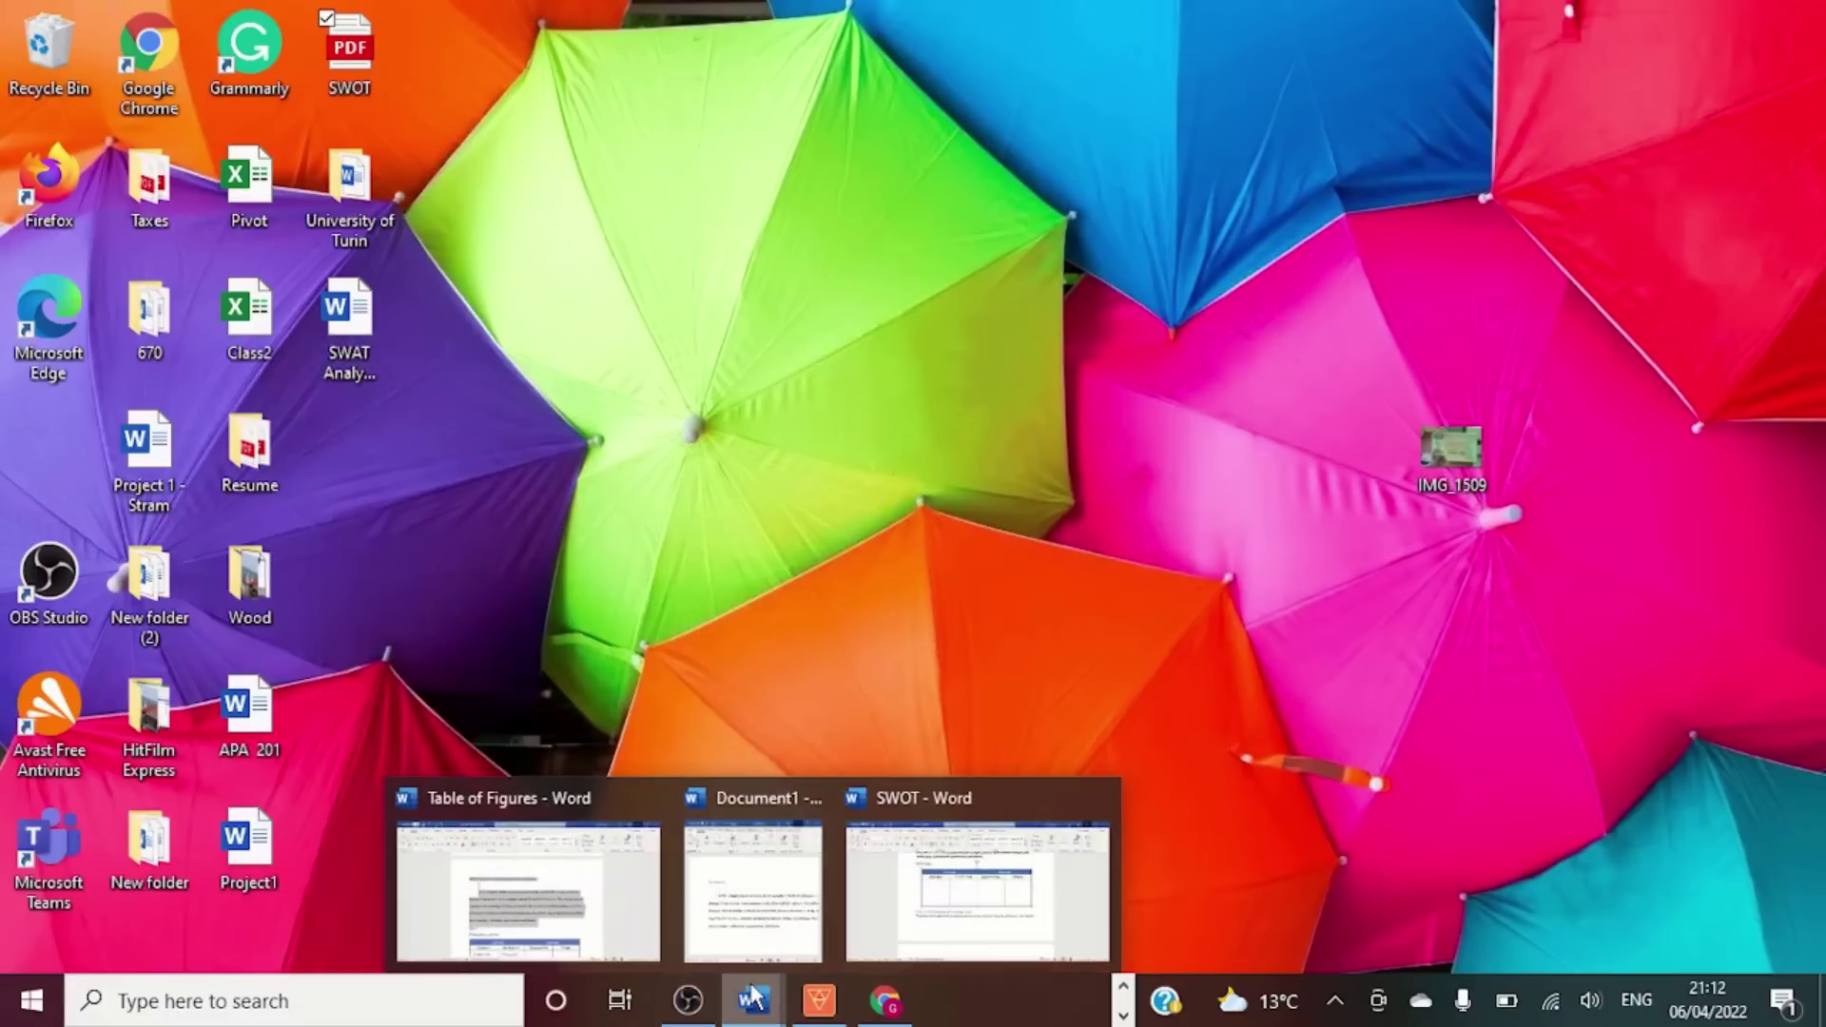
mouse_move(746, 936)
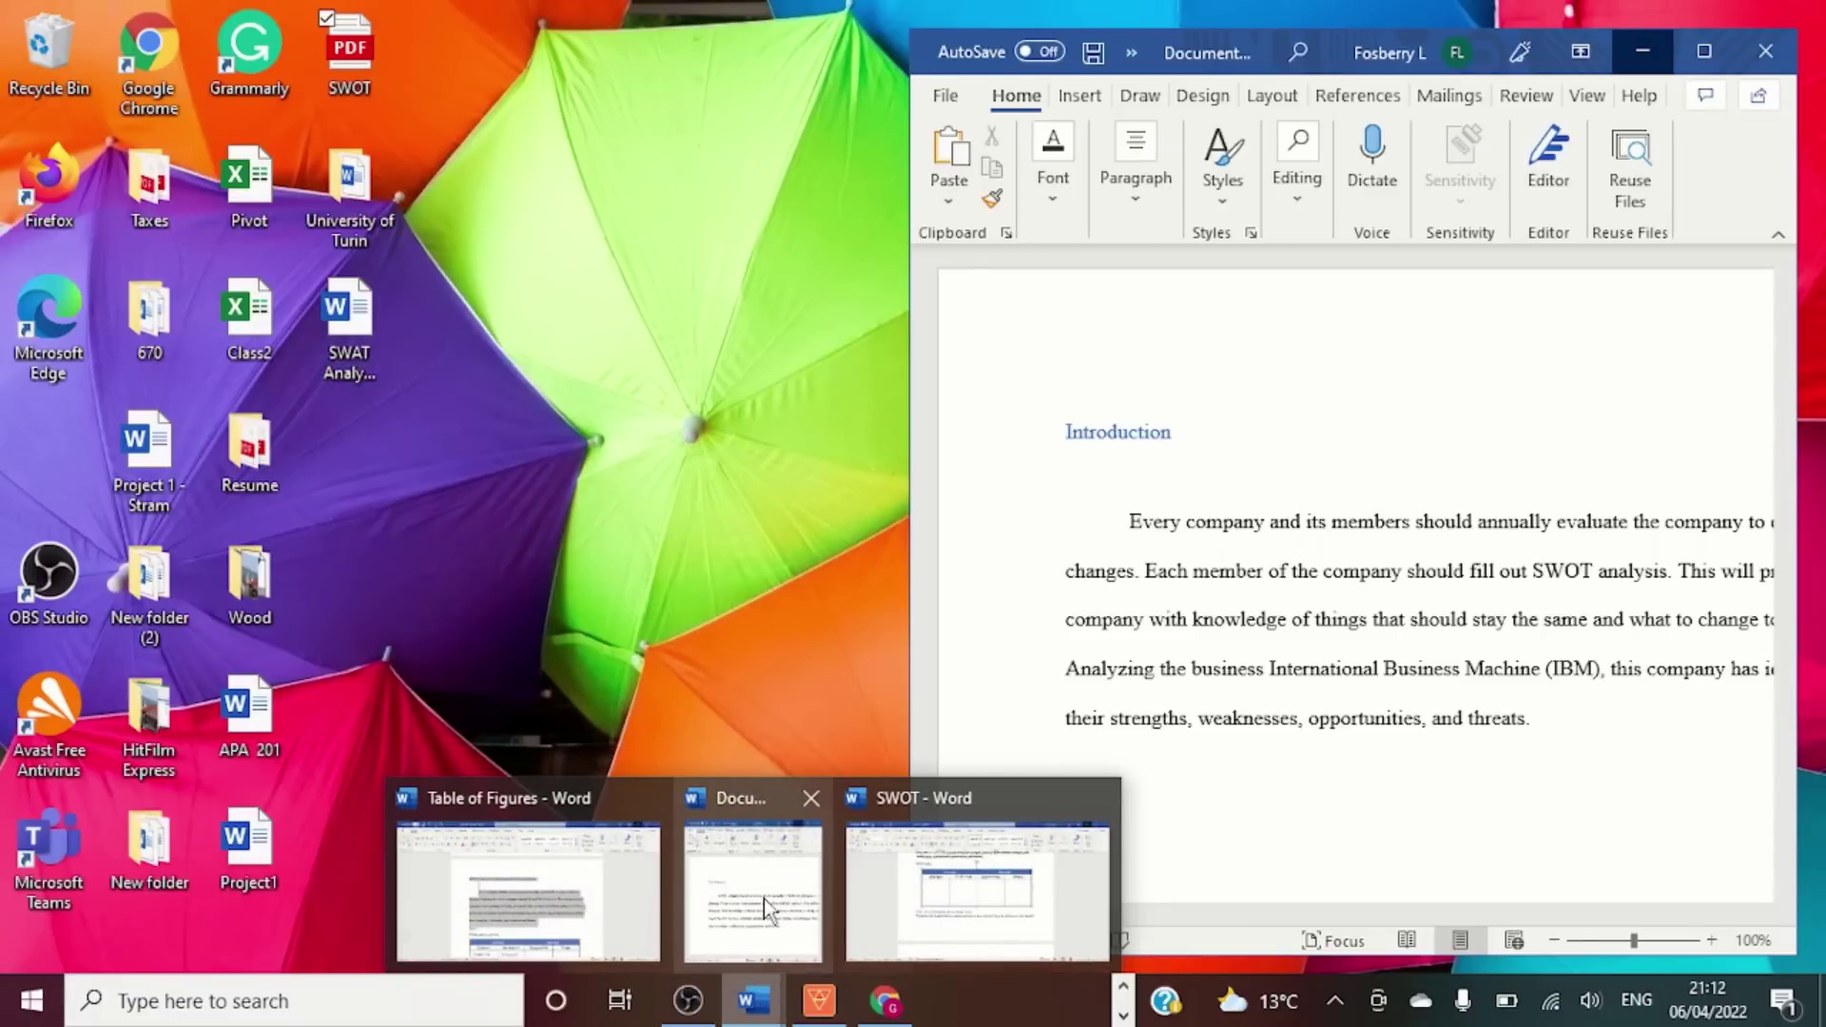
left_click(763, 899)
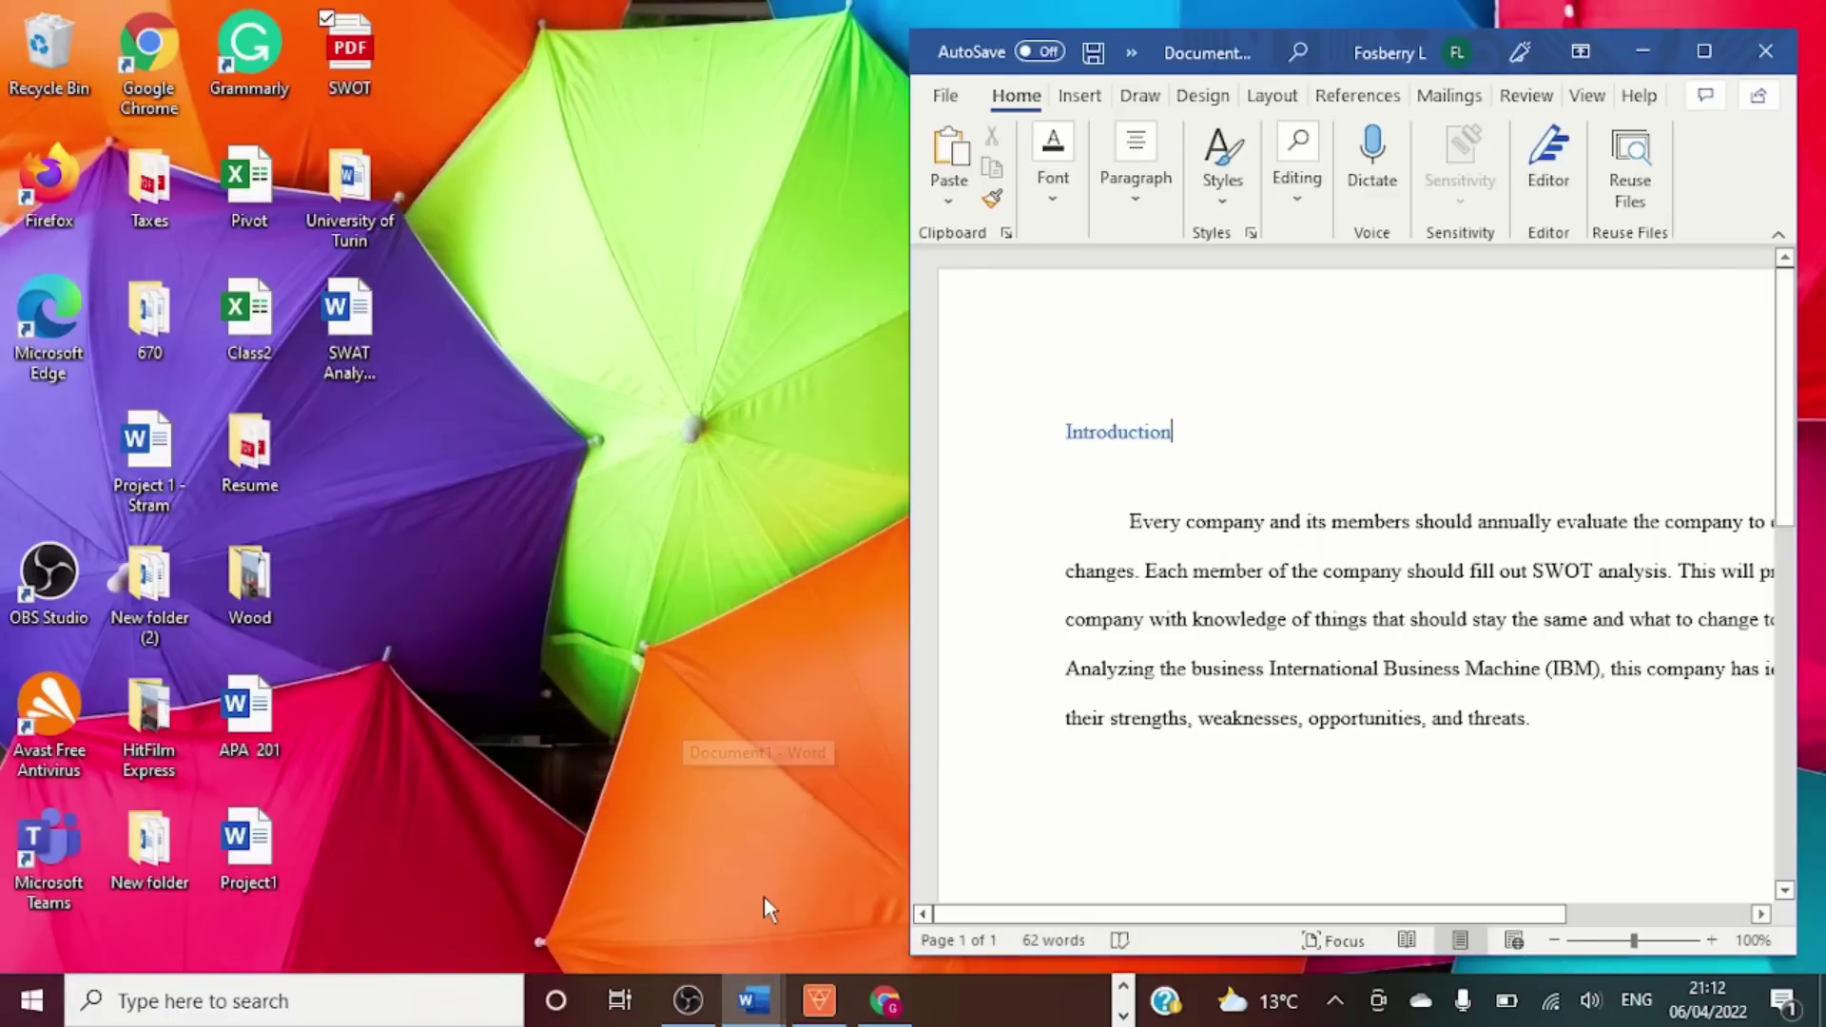
left_click(1712, 46)
Paste the SWOT table on a new unindented line after the introduction paragraph.
left_click(1005, 695)
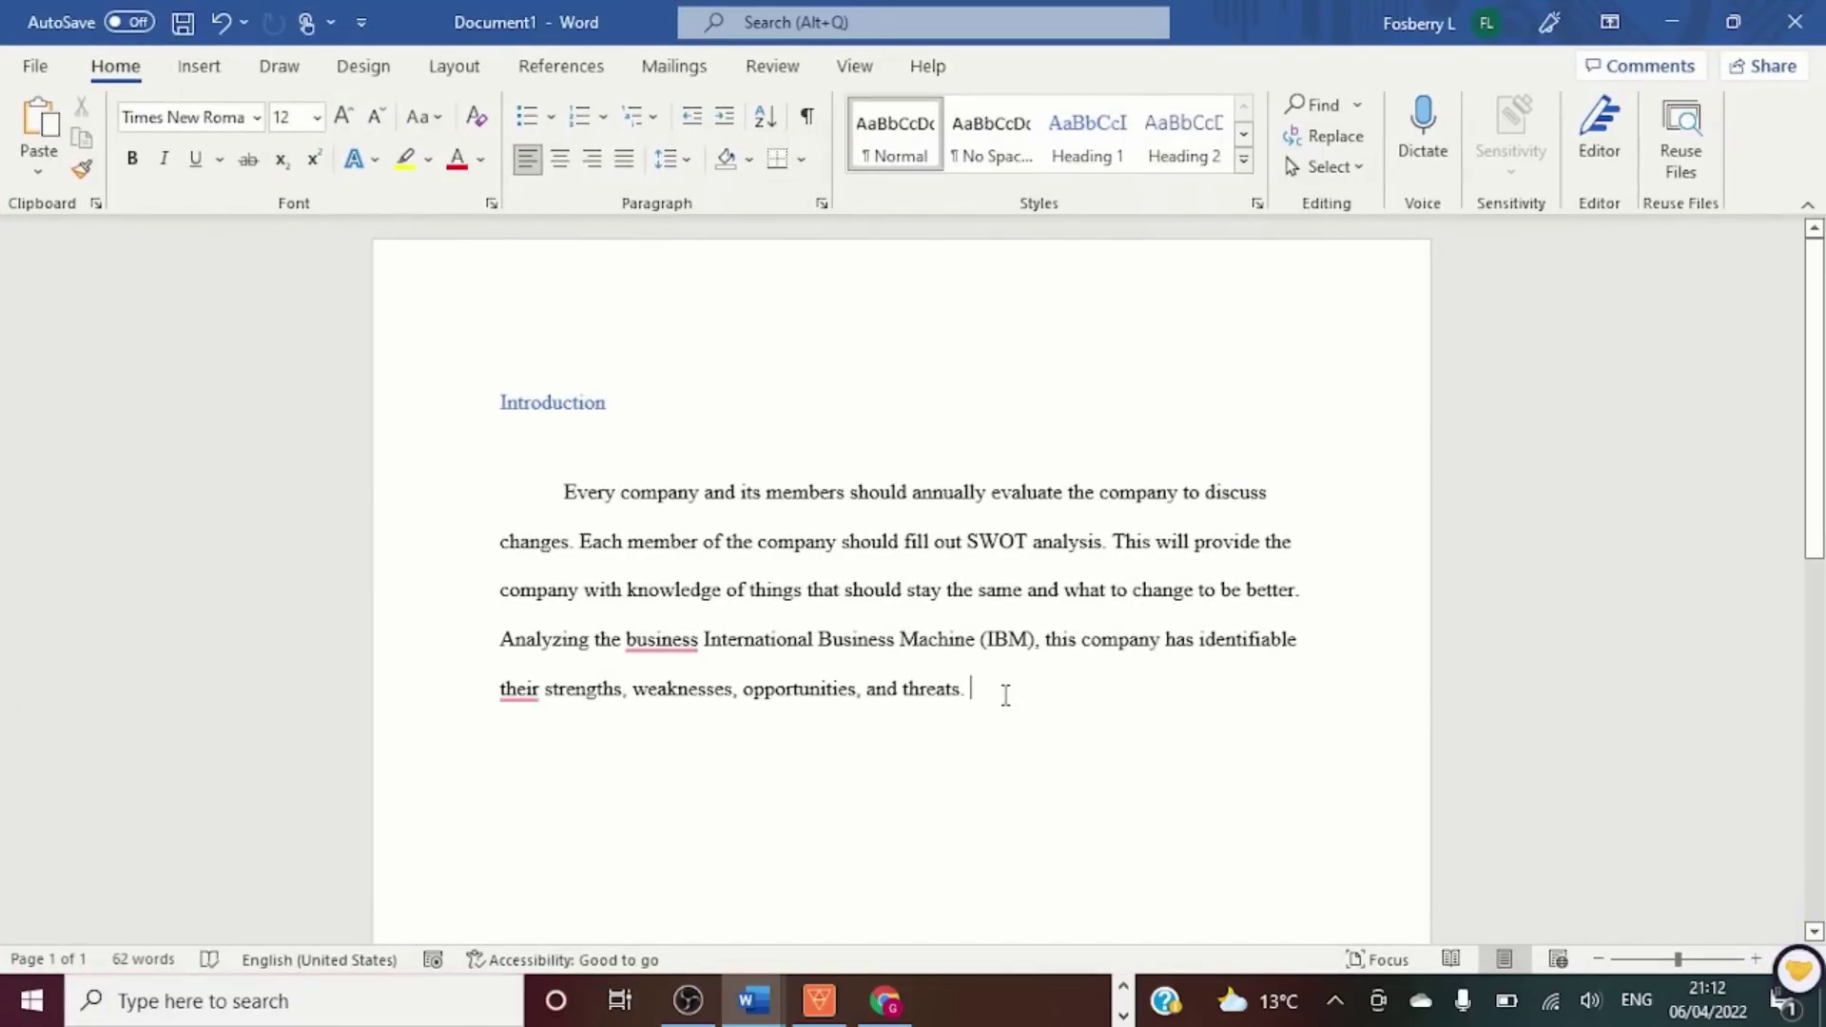
key("Return")
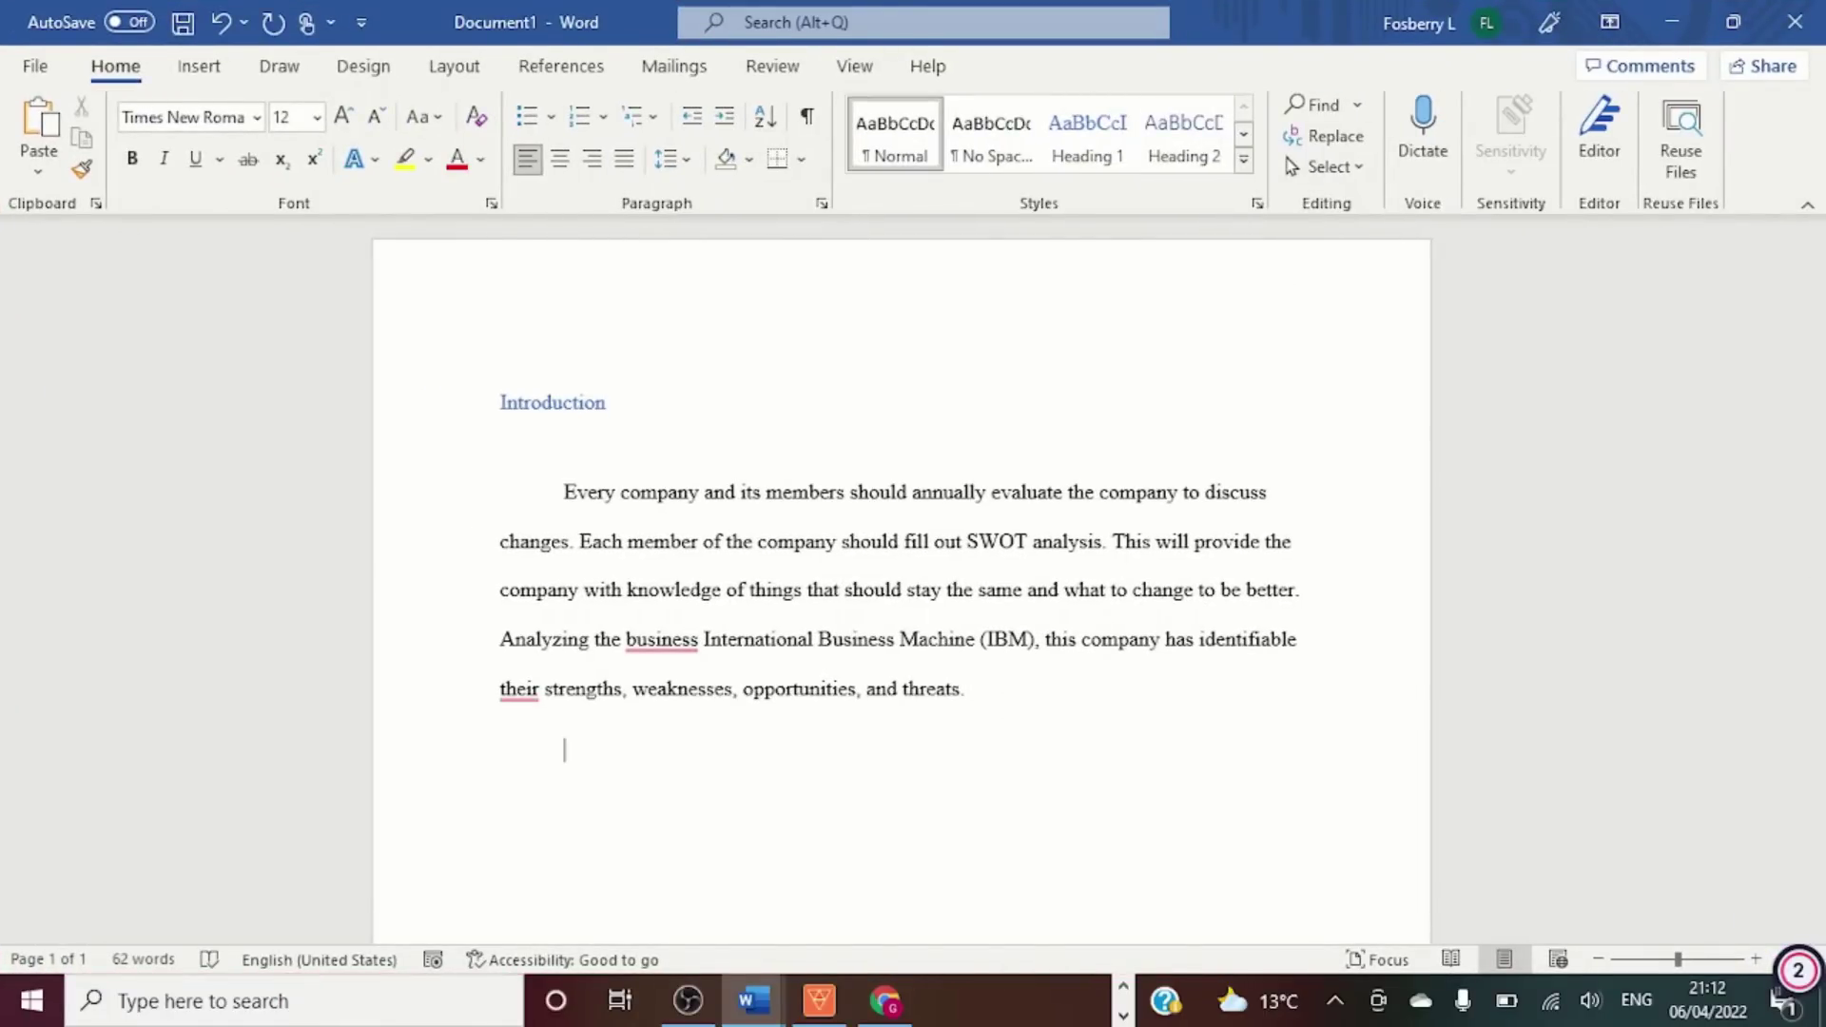
key("BackSpace")
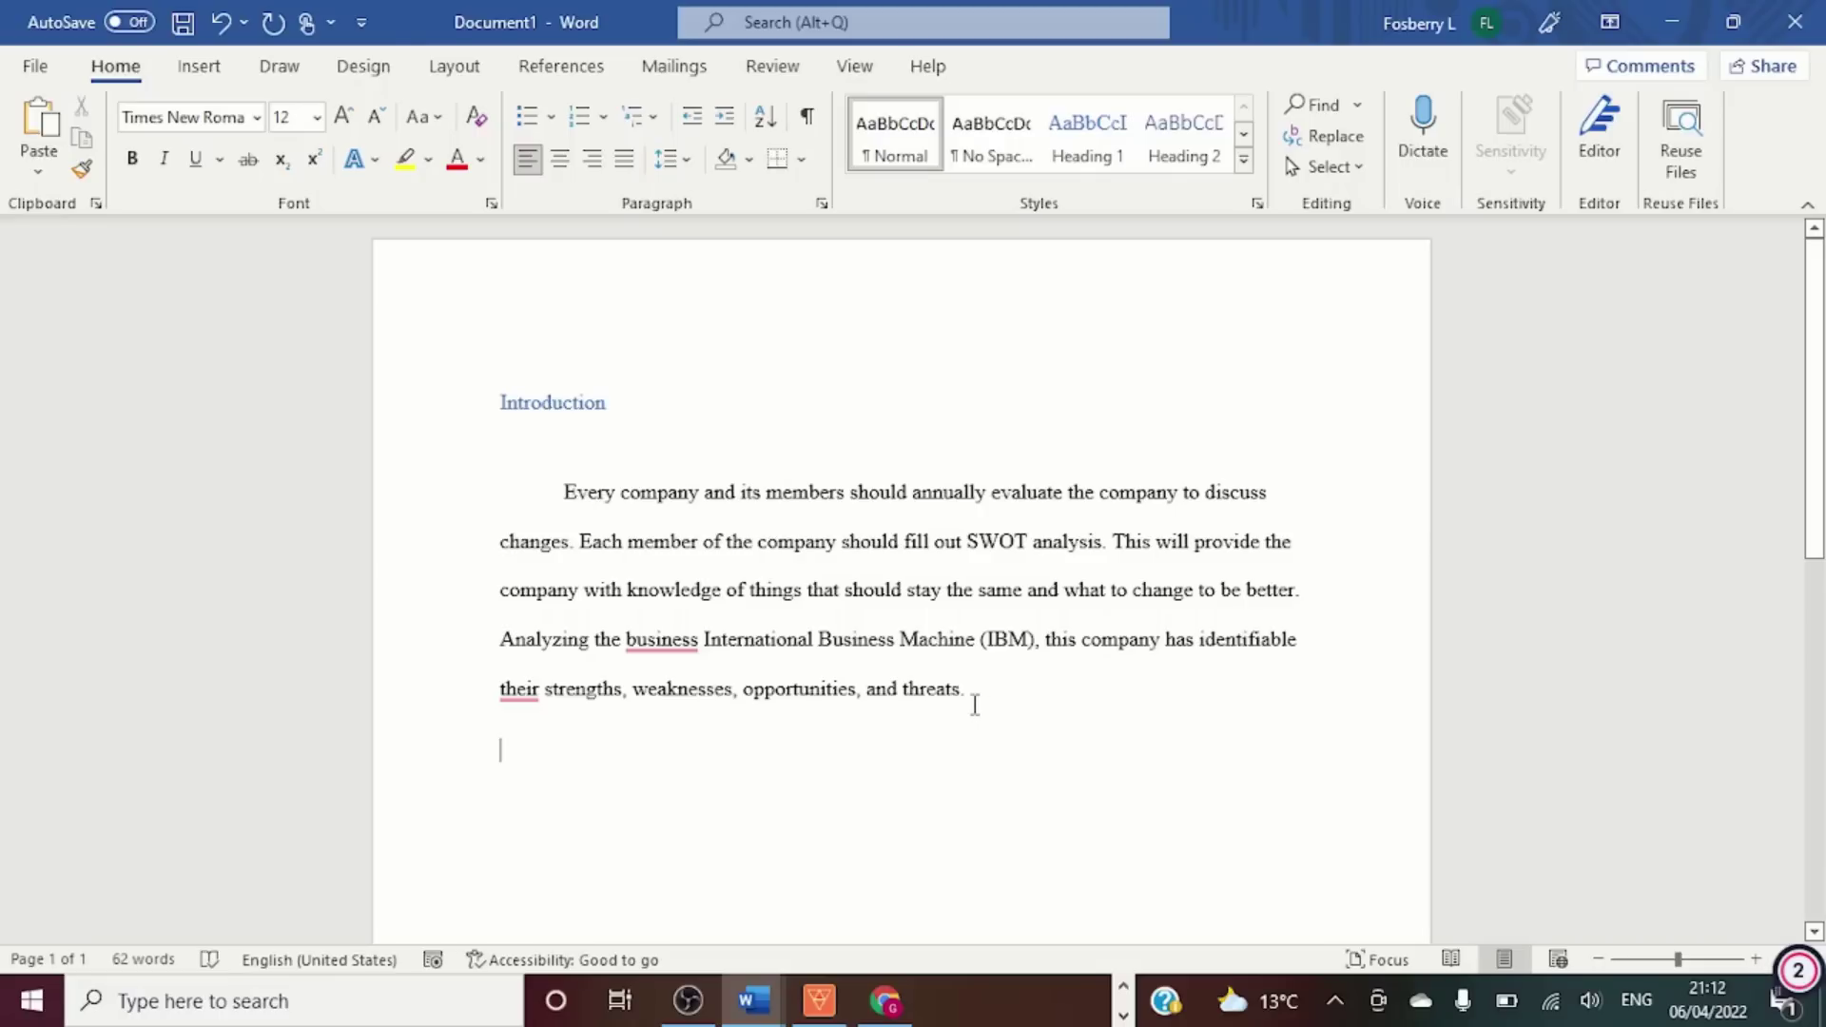
key("ctrl+v")
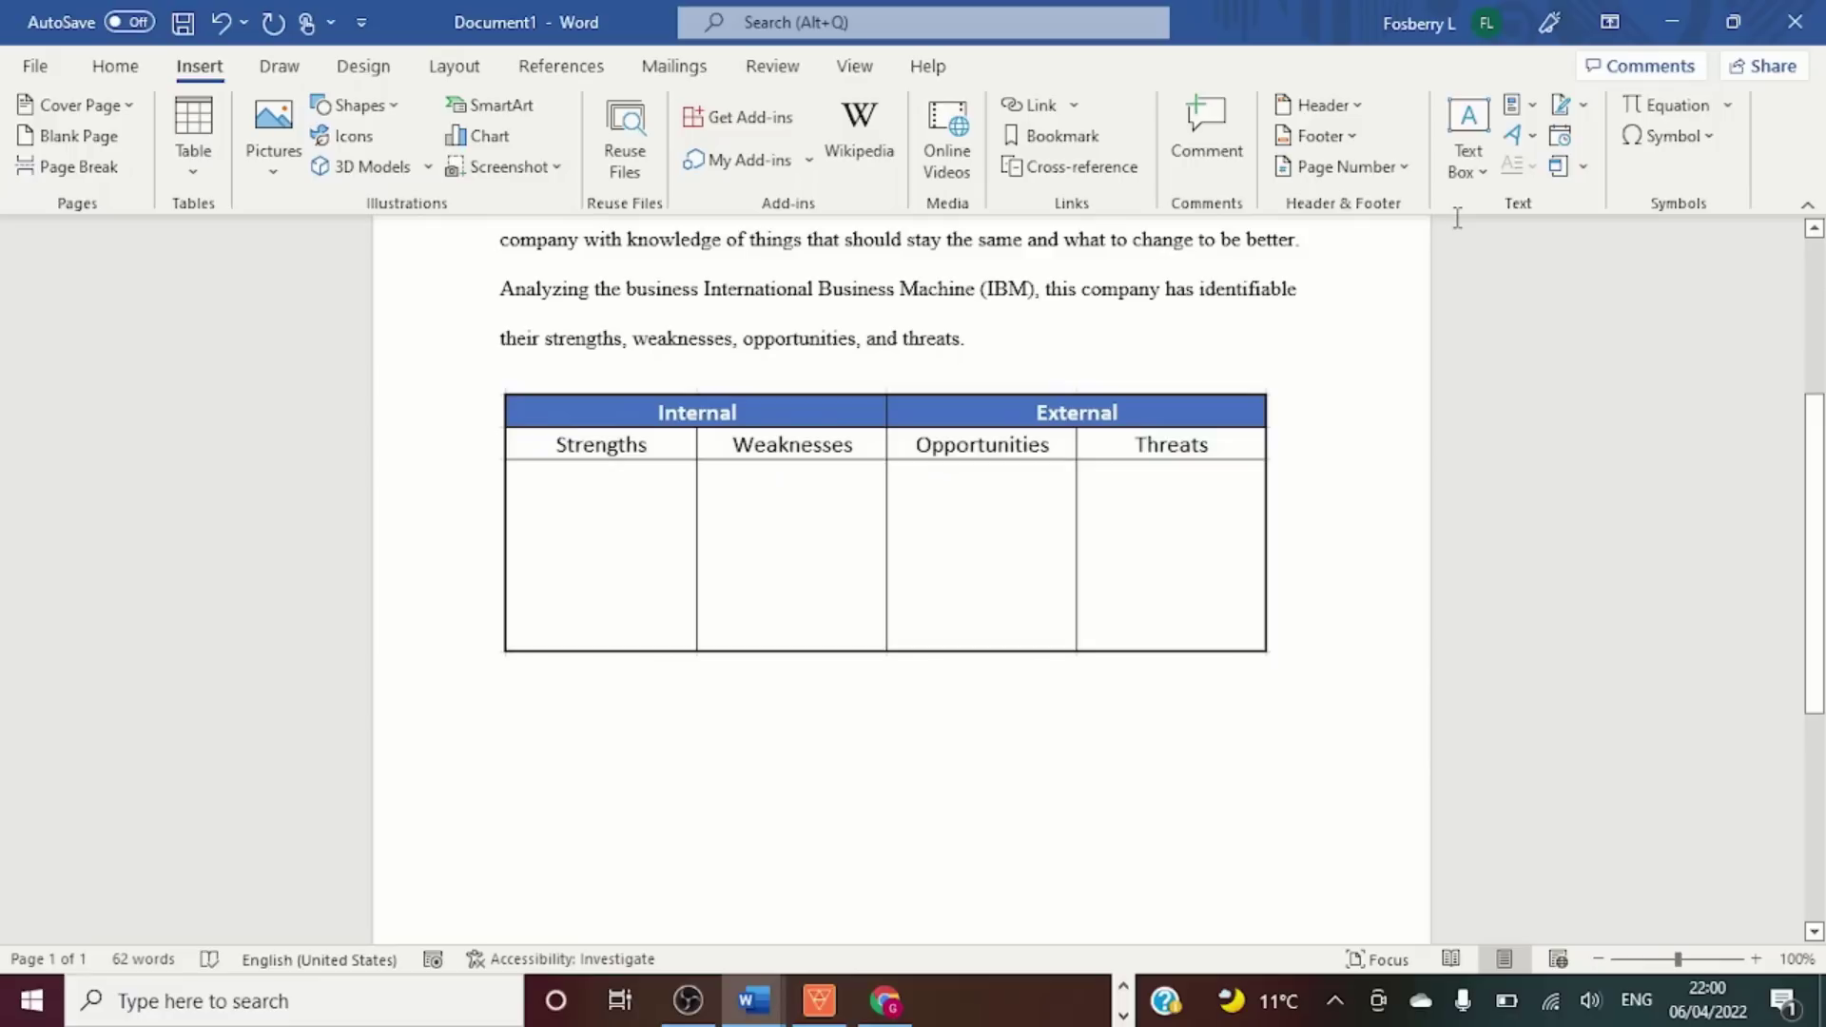
Insert a caption with the Table label, giving 'Table 1' above the pasted SWOT table.
left_click(807, 403)
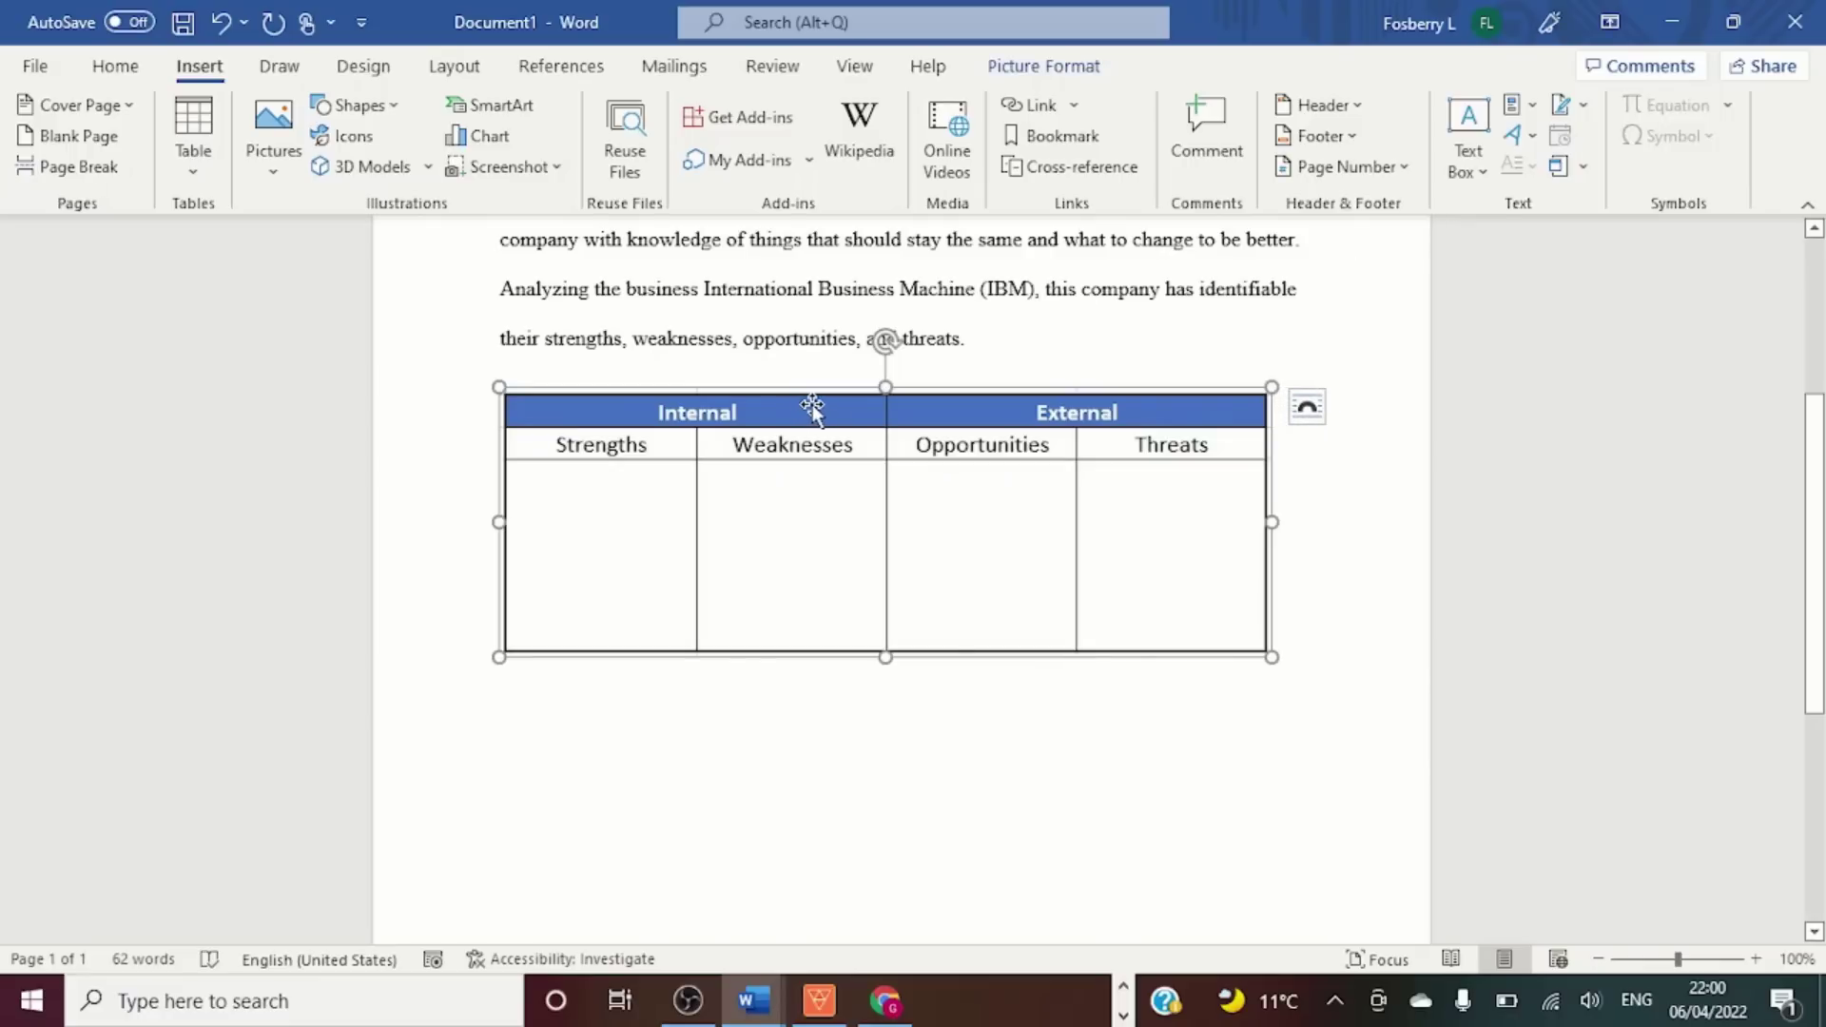
right_click(812, 403)
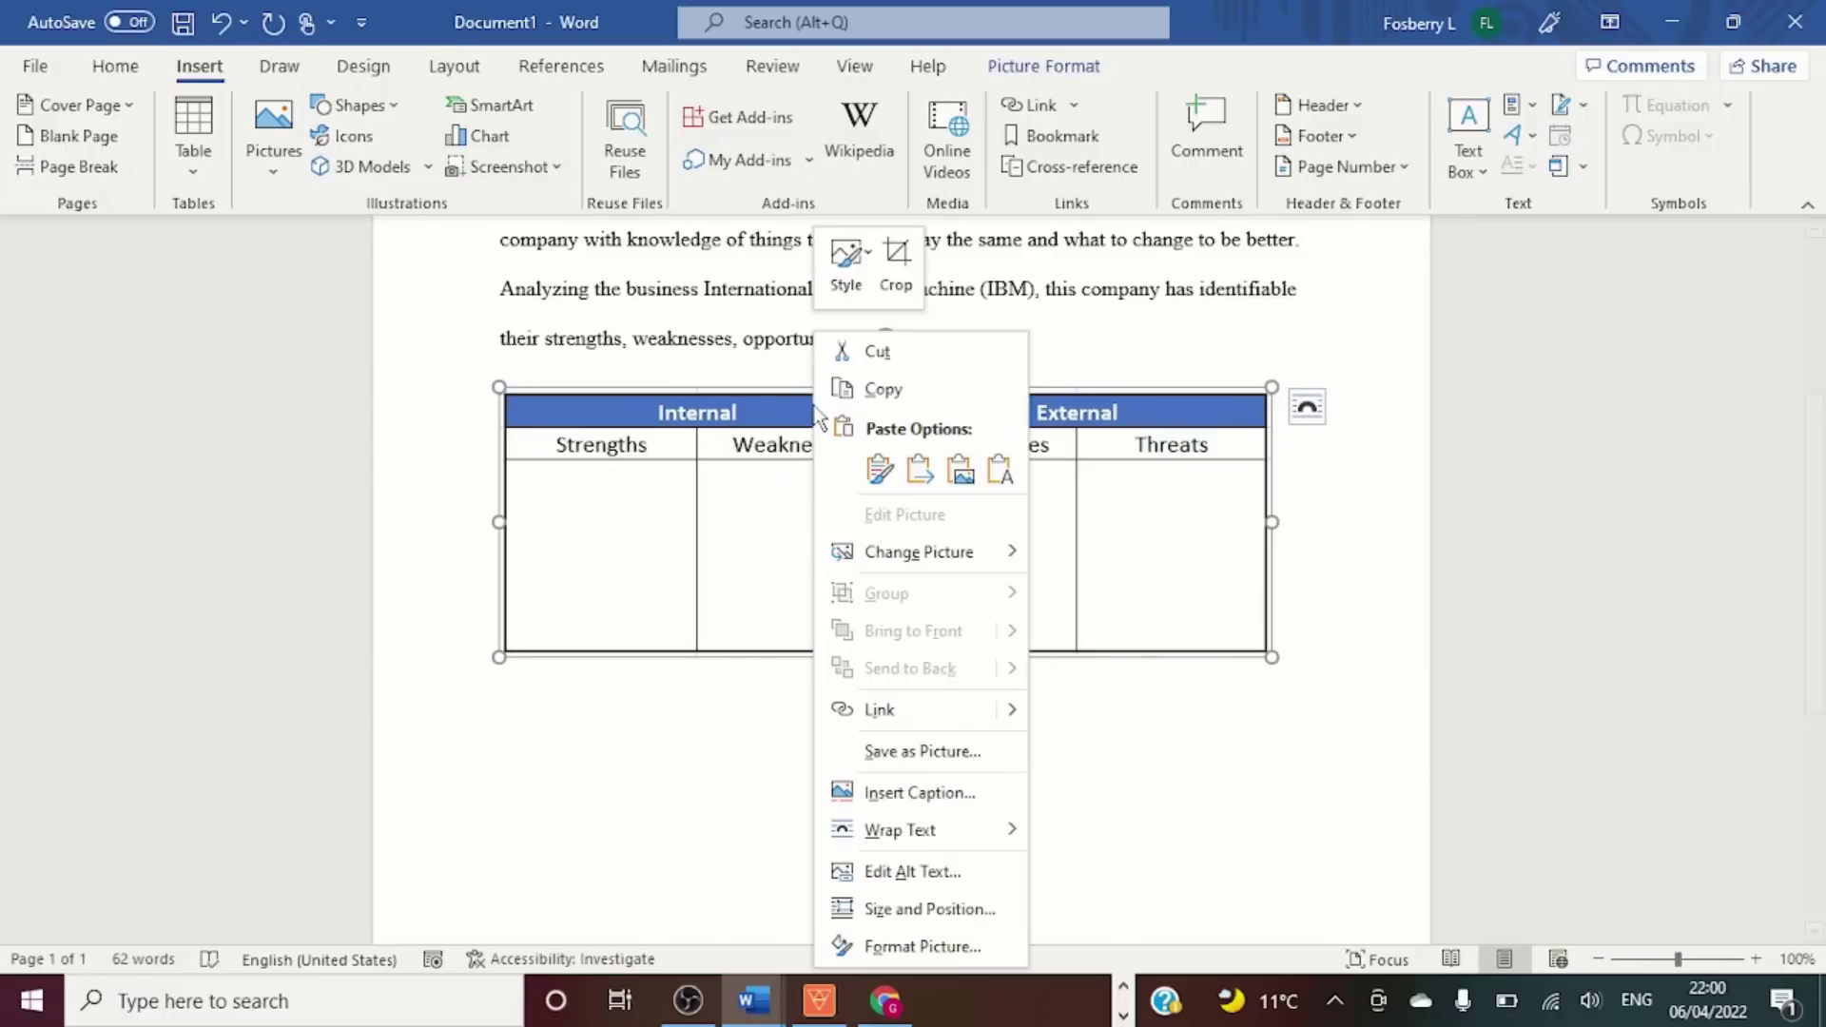
left_click(914, 800)
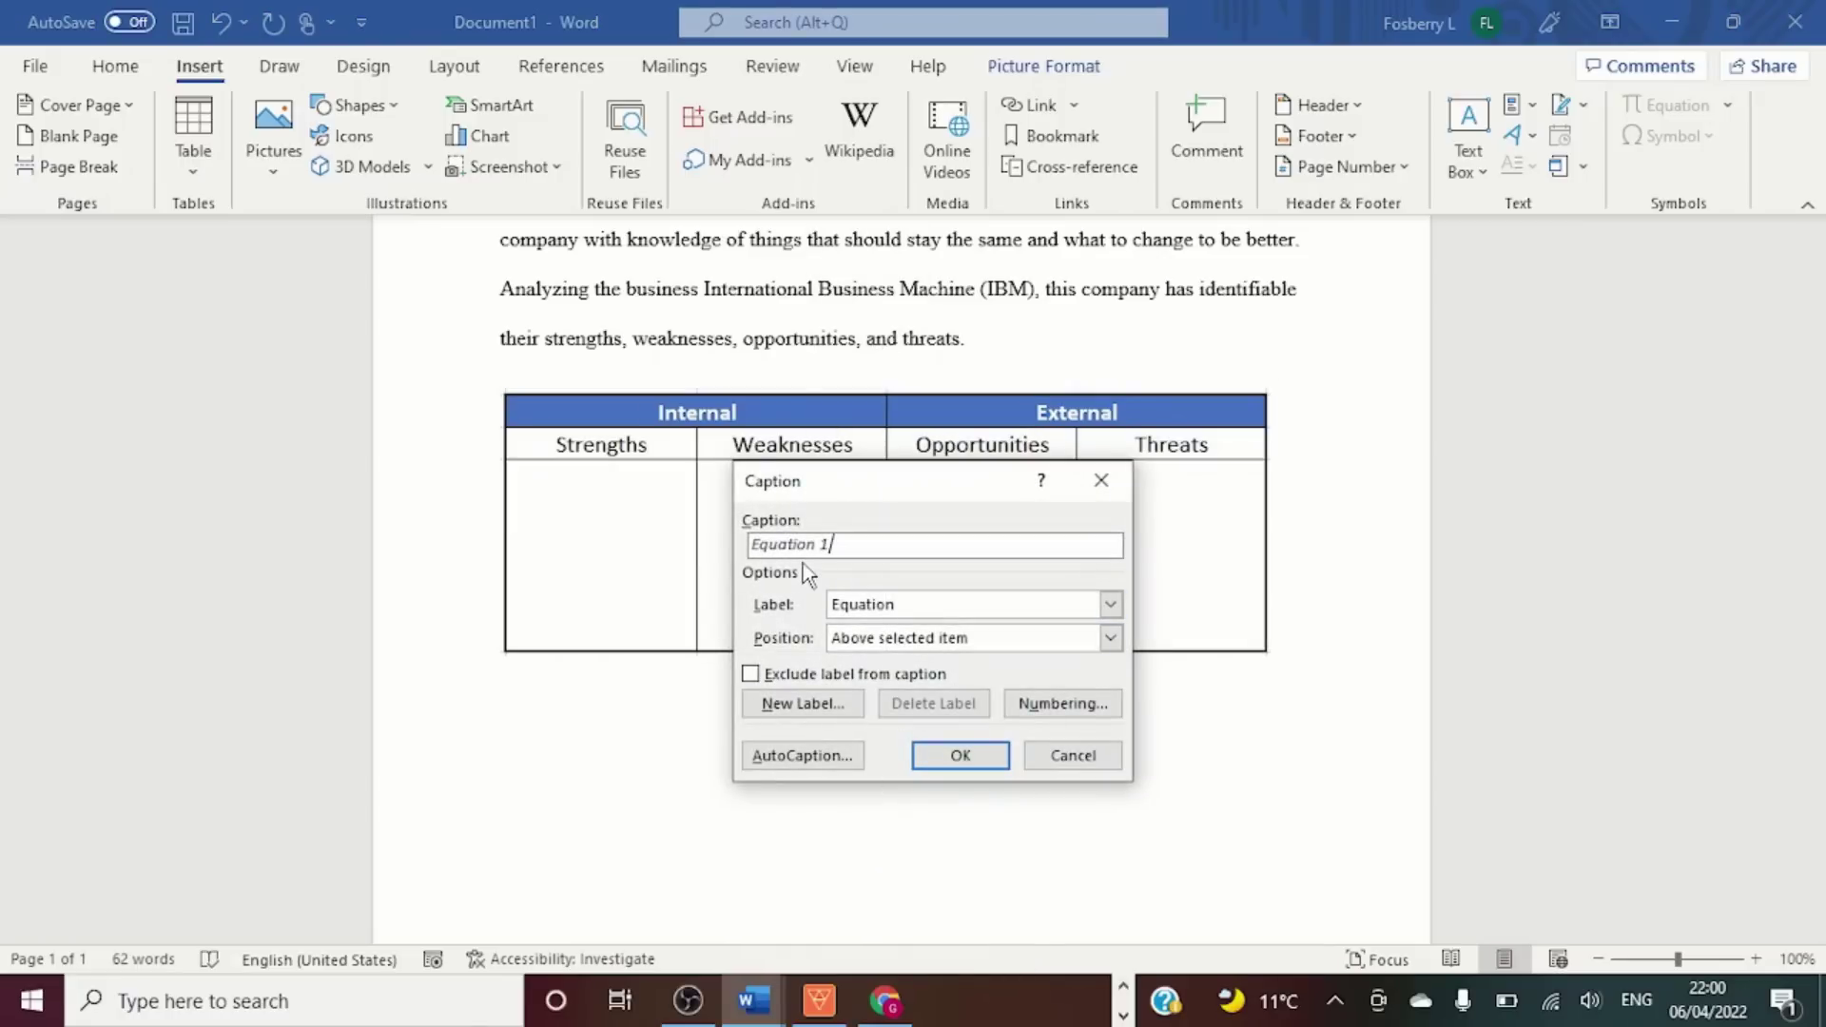
left_click(1110, 606)
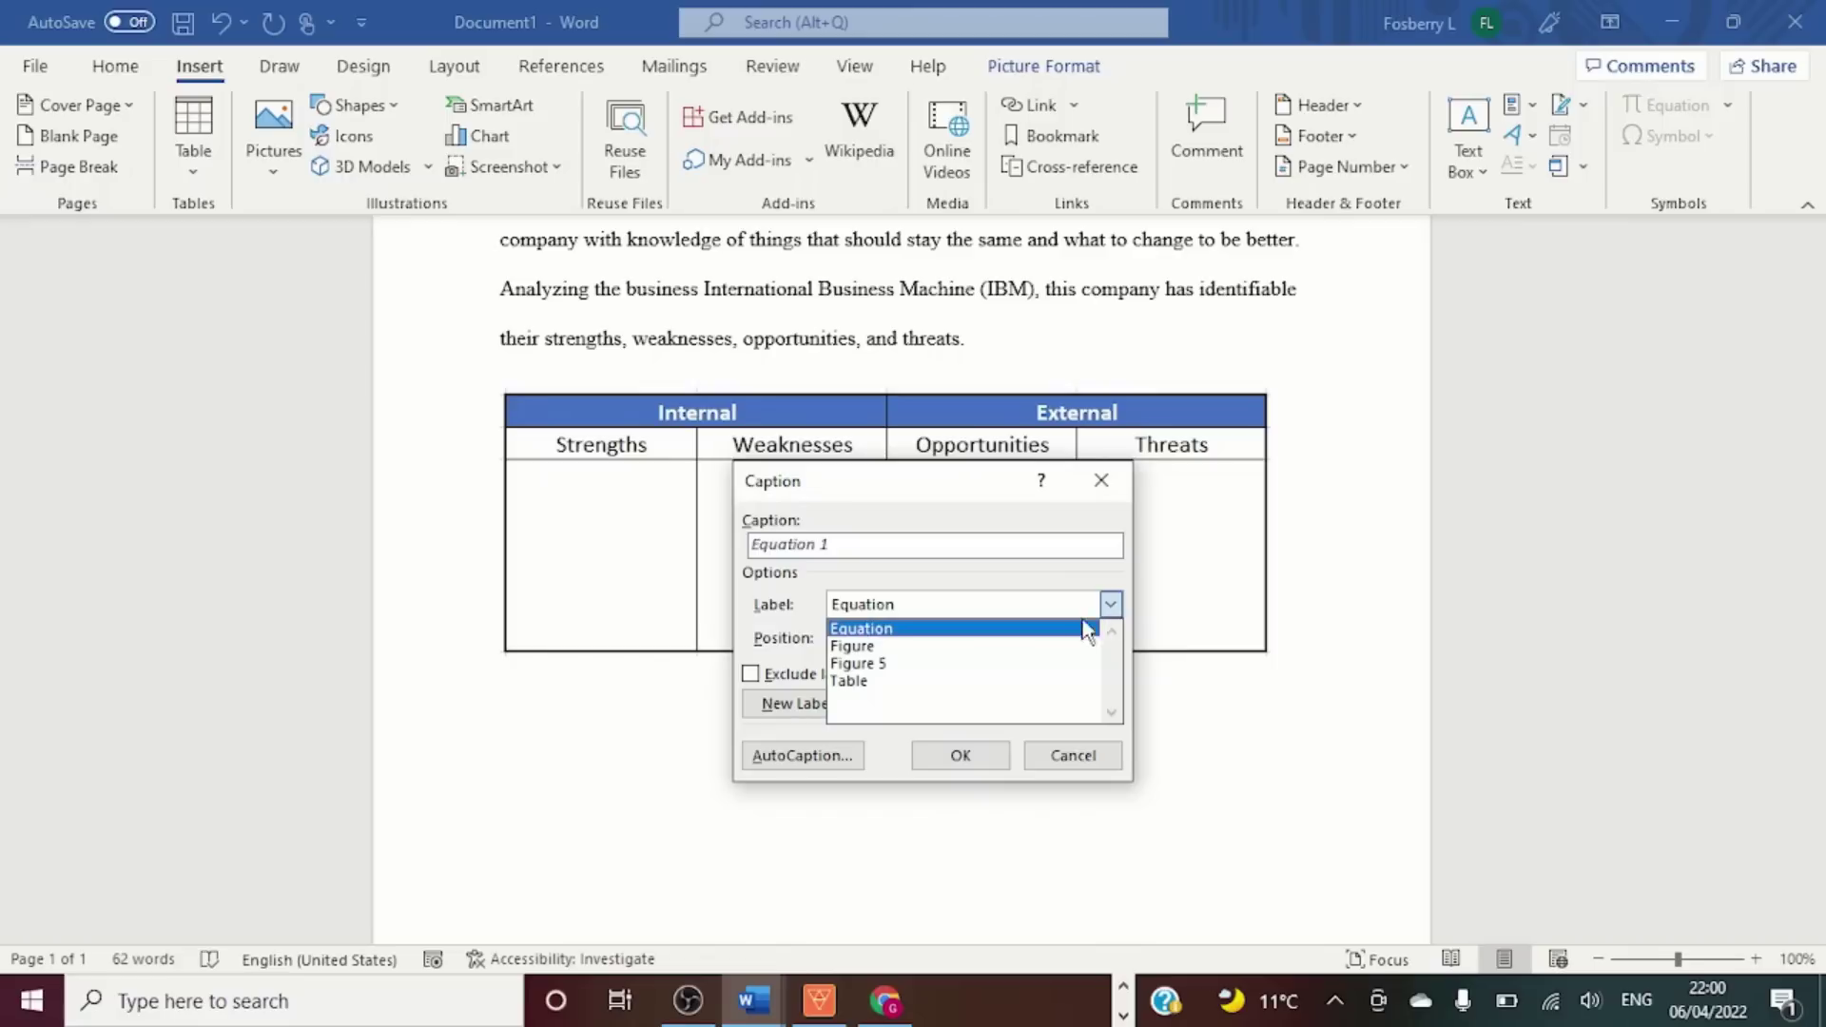
left_click(1052, 683)
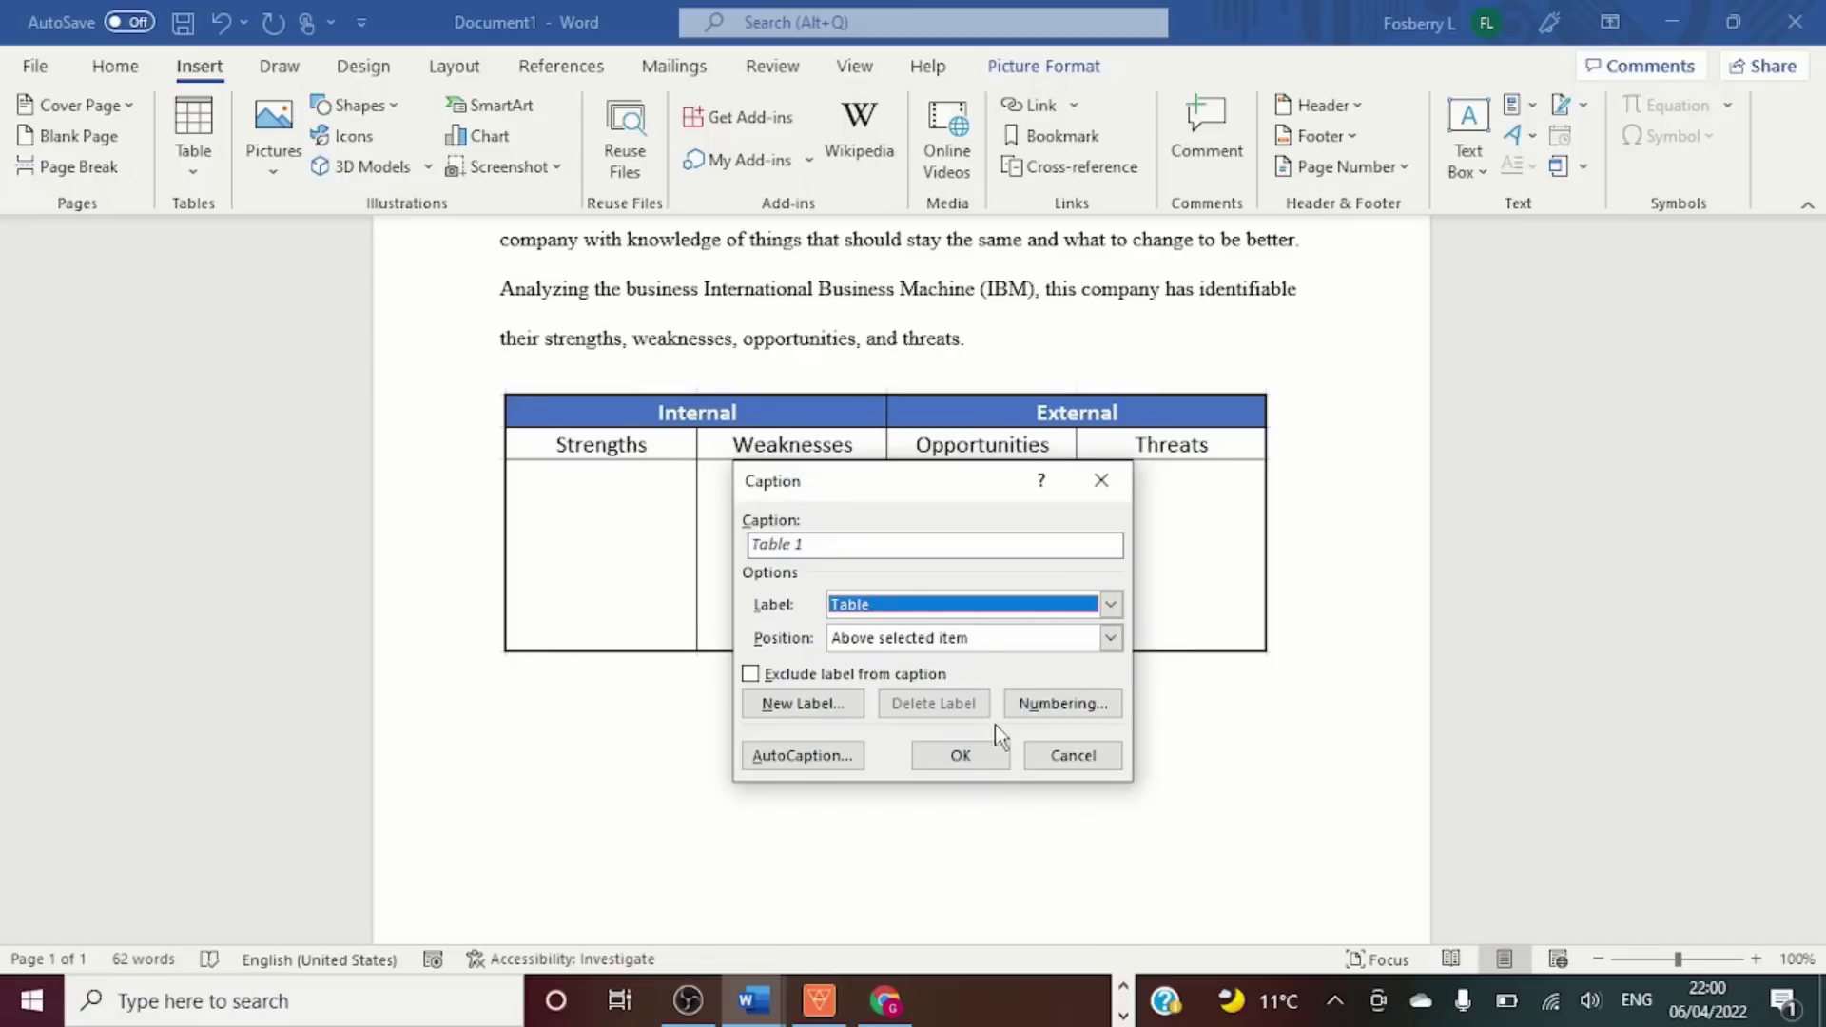
left_click(961, 755)
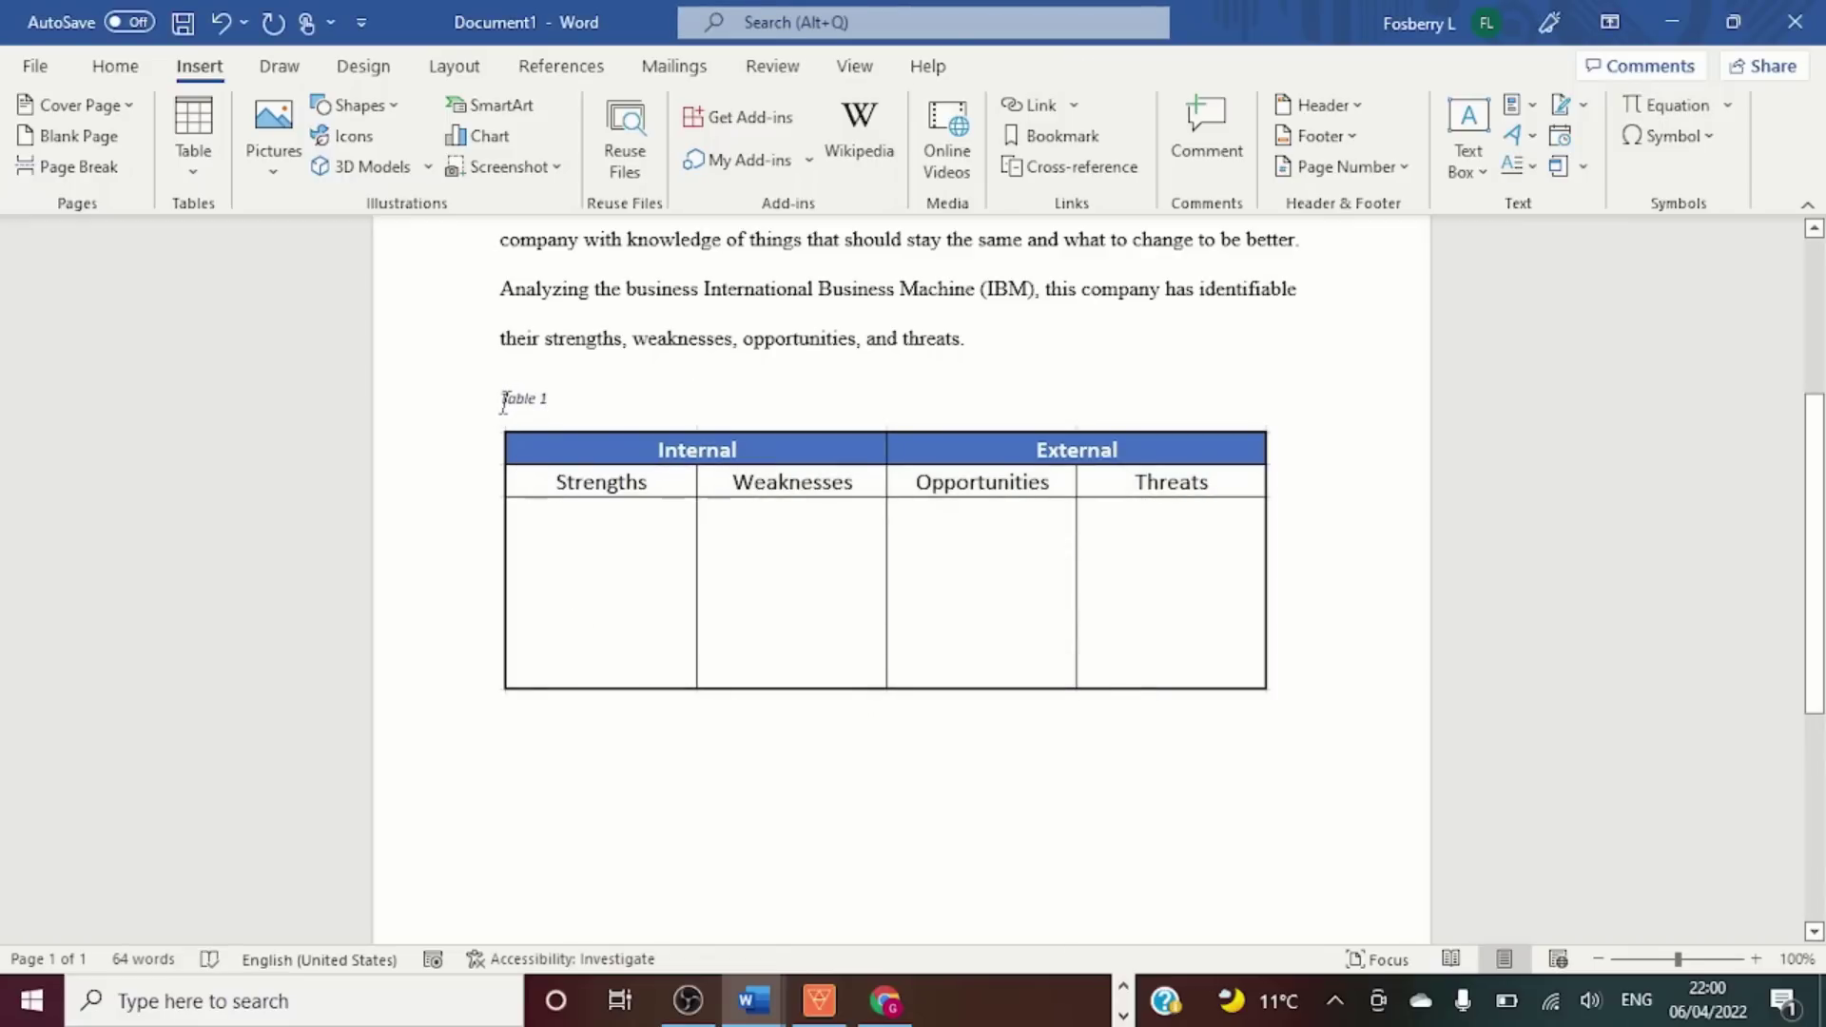
Make the 'Table 1' label bold and remove its italics.
left_click_drag(503, 400, 558, 401)
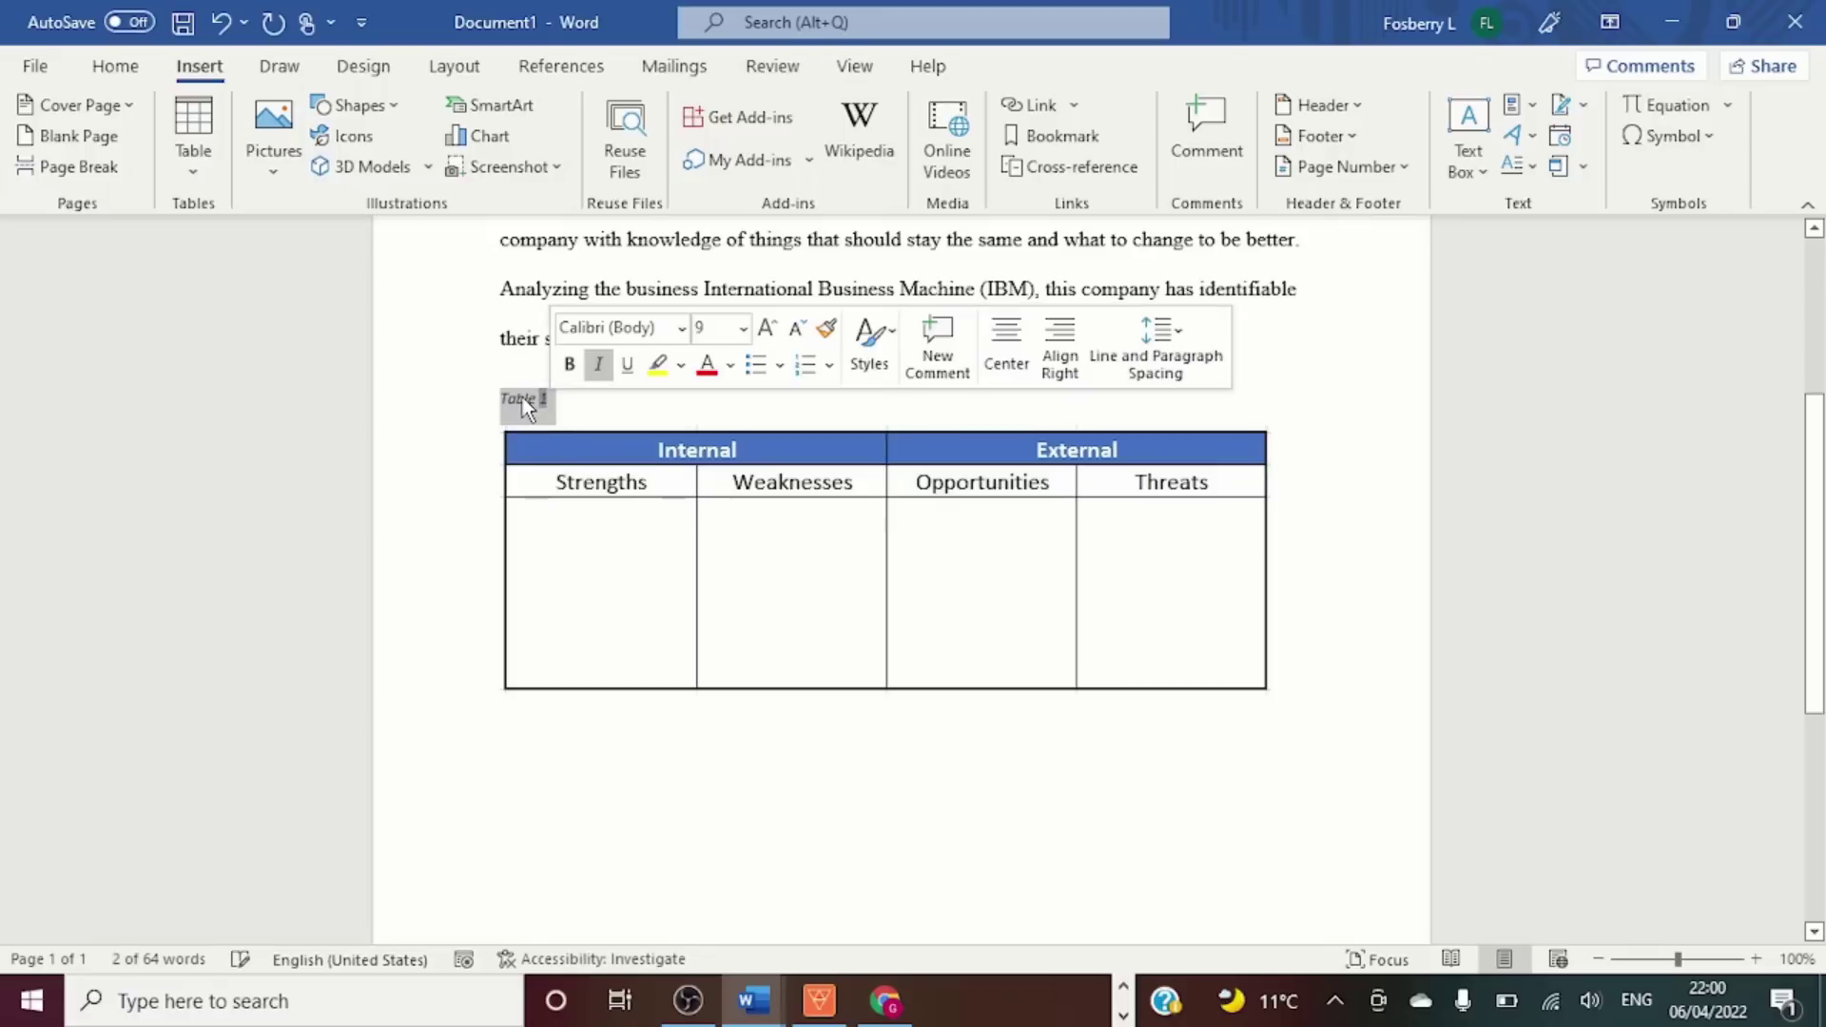
left_click(569, 364)
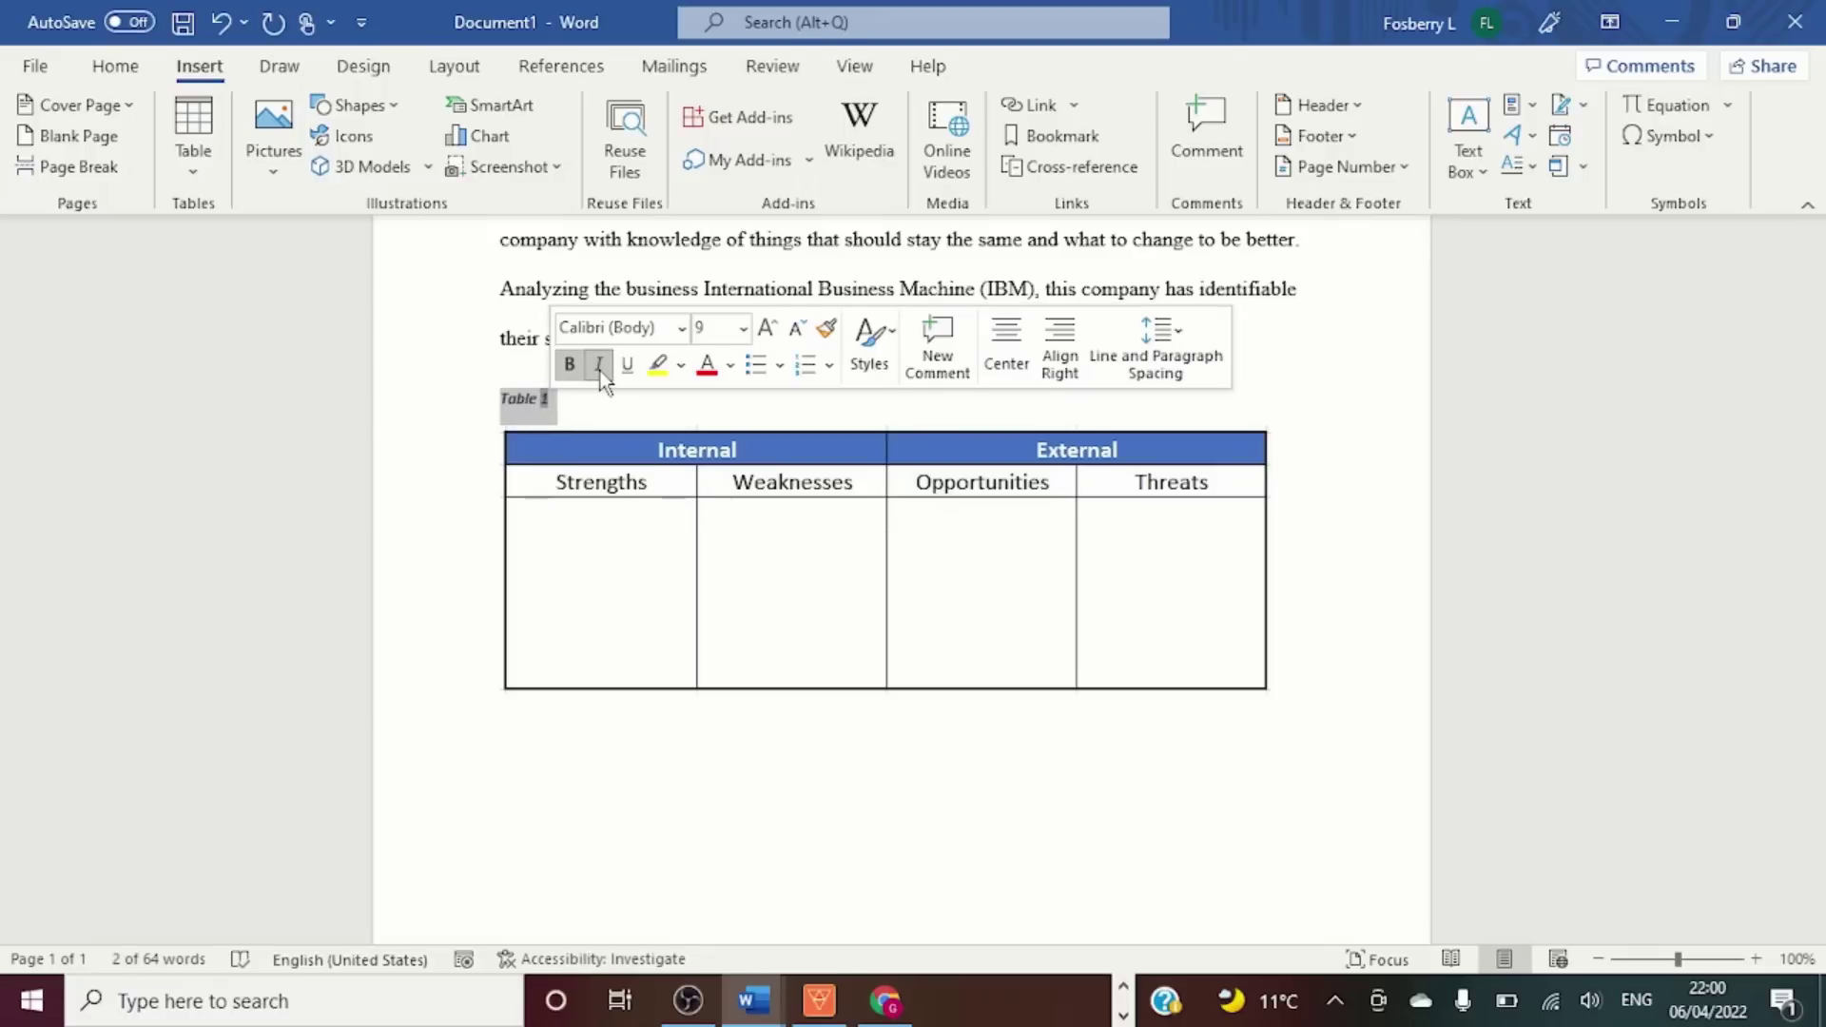
left_click(599, 367)
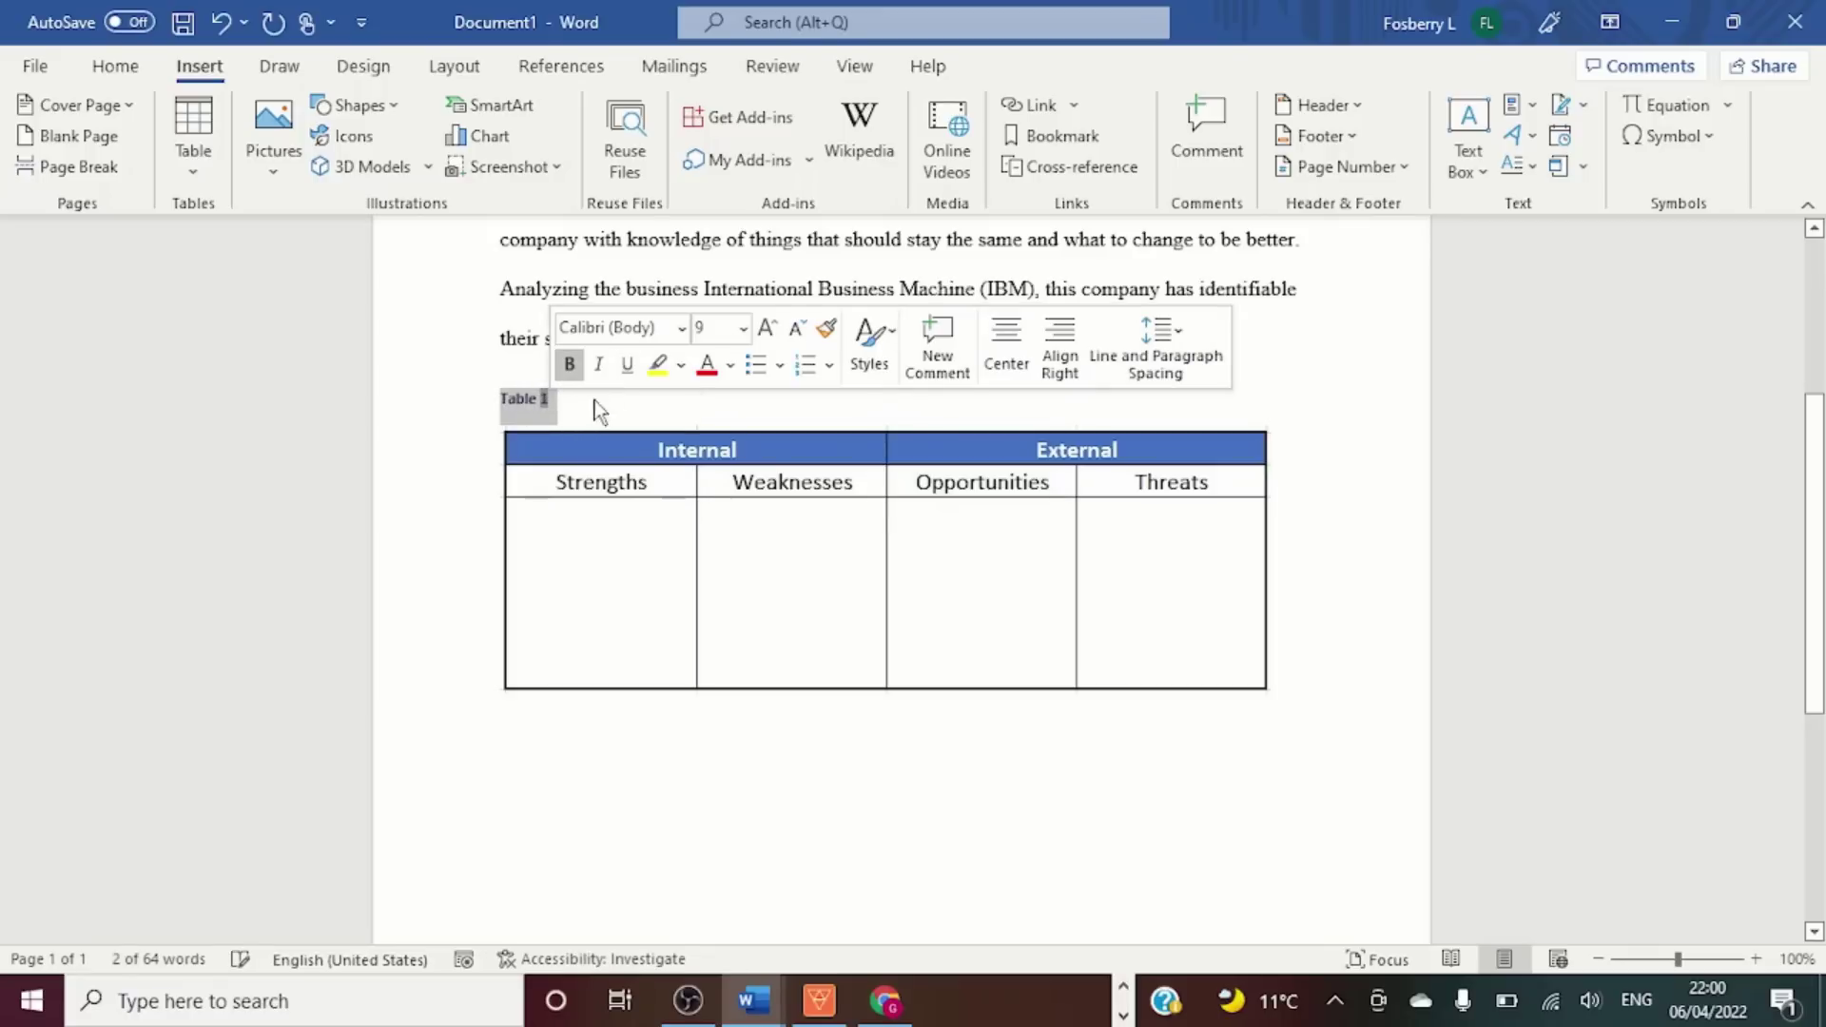
Add the italic title 'SWOT Analysis of IBM' under Table 1 and paste the APA note below the table.
left_click(575, 405)
key("Return")
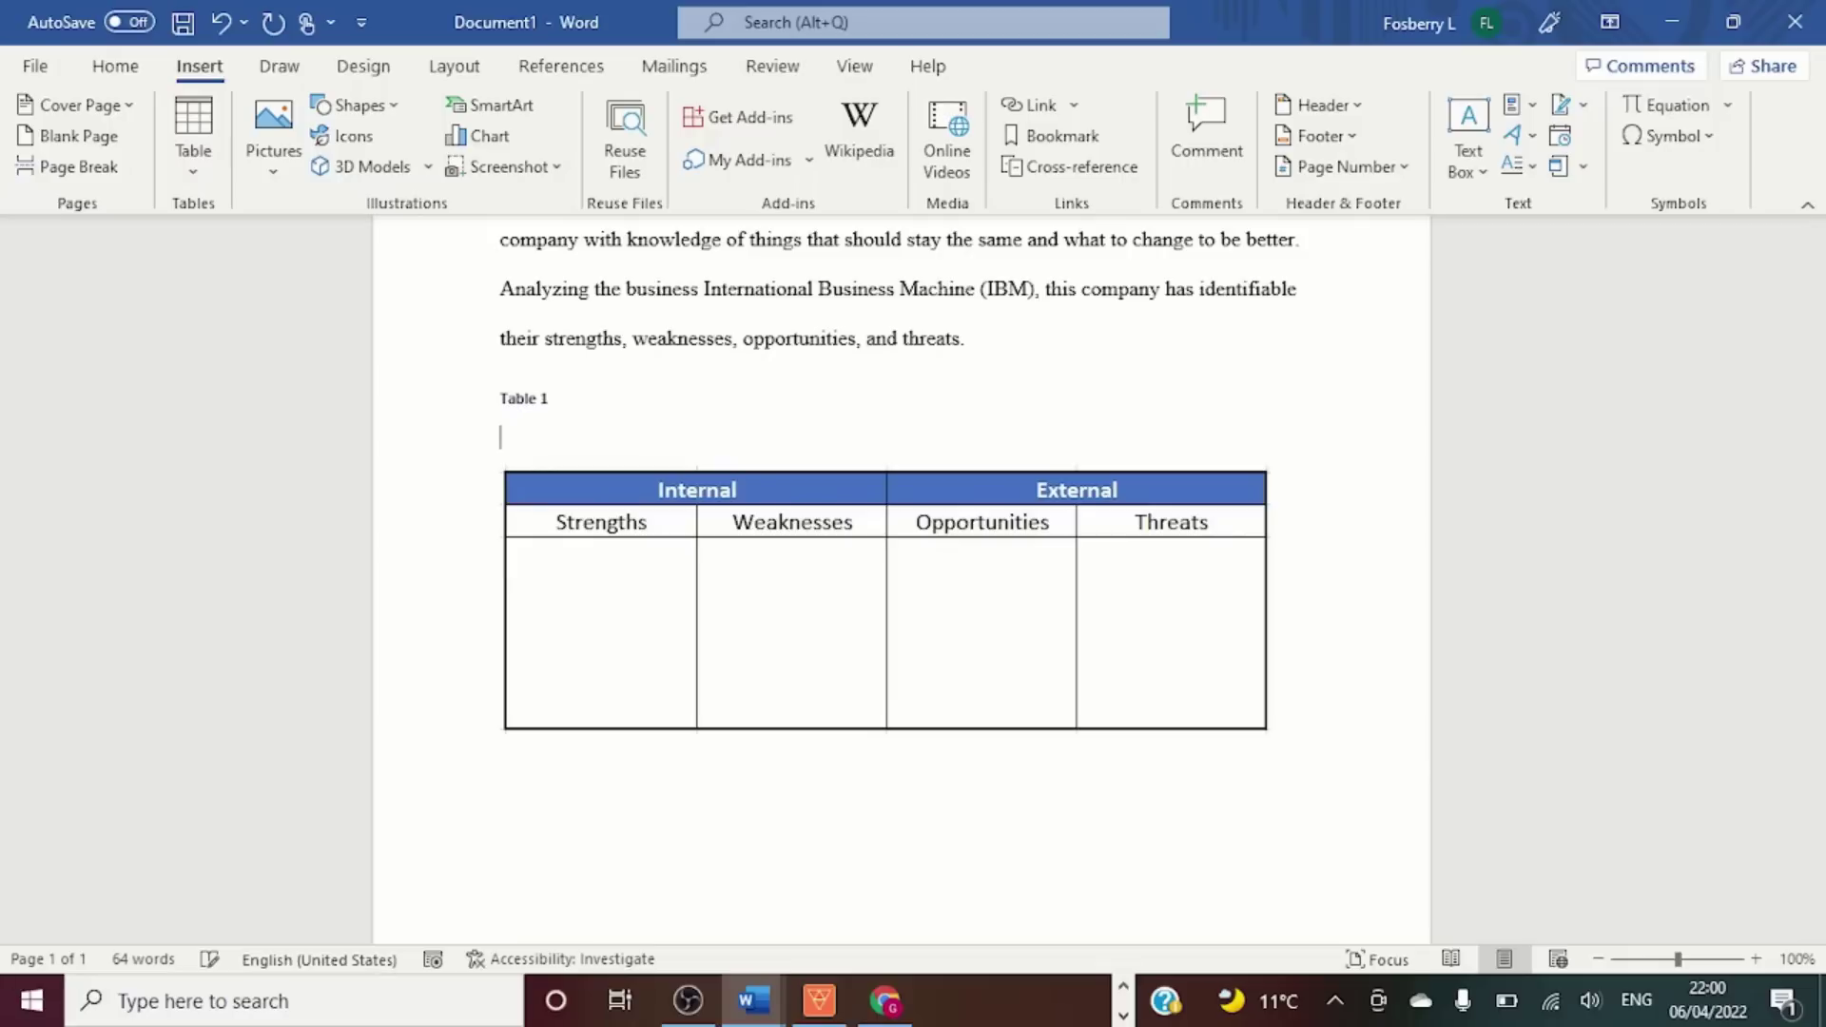
type("SWOT Analysis of IBM")
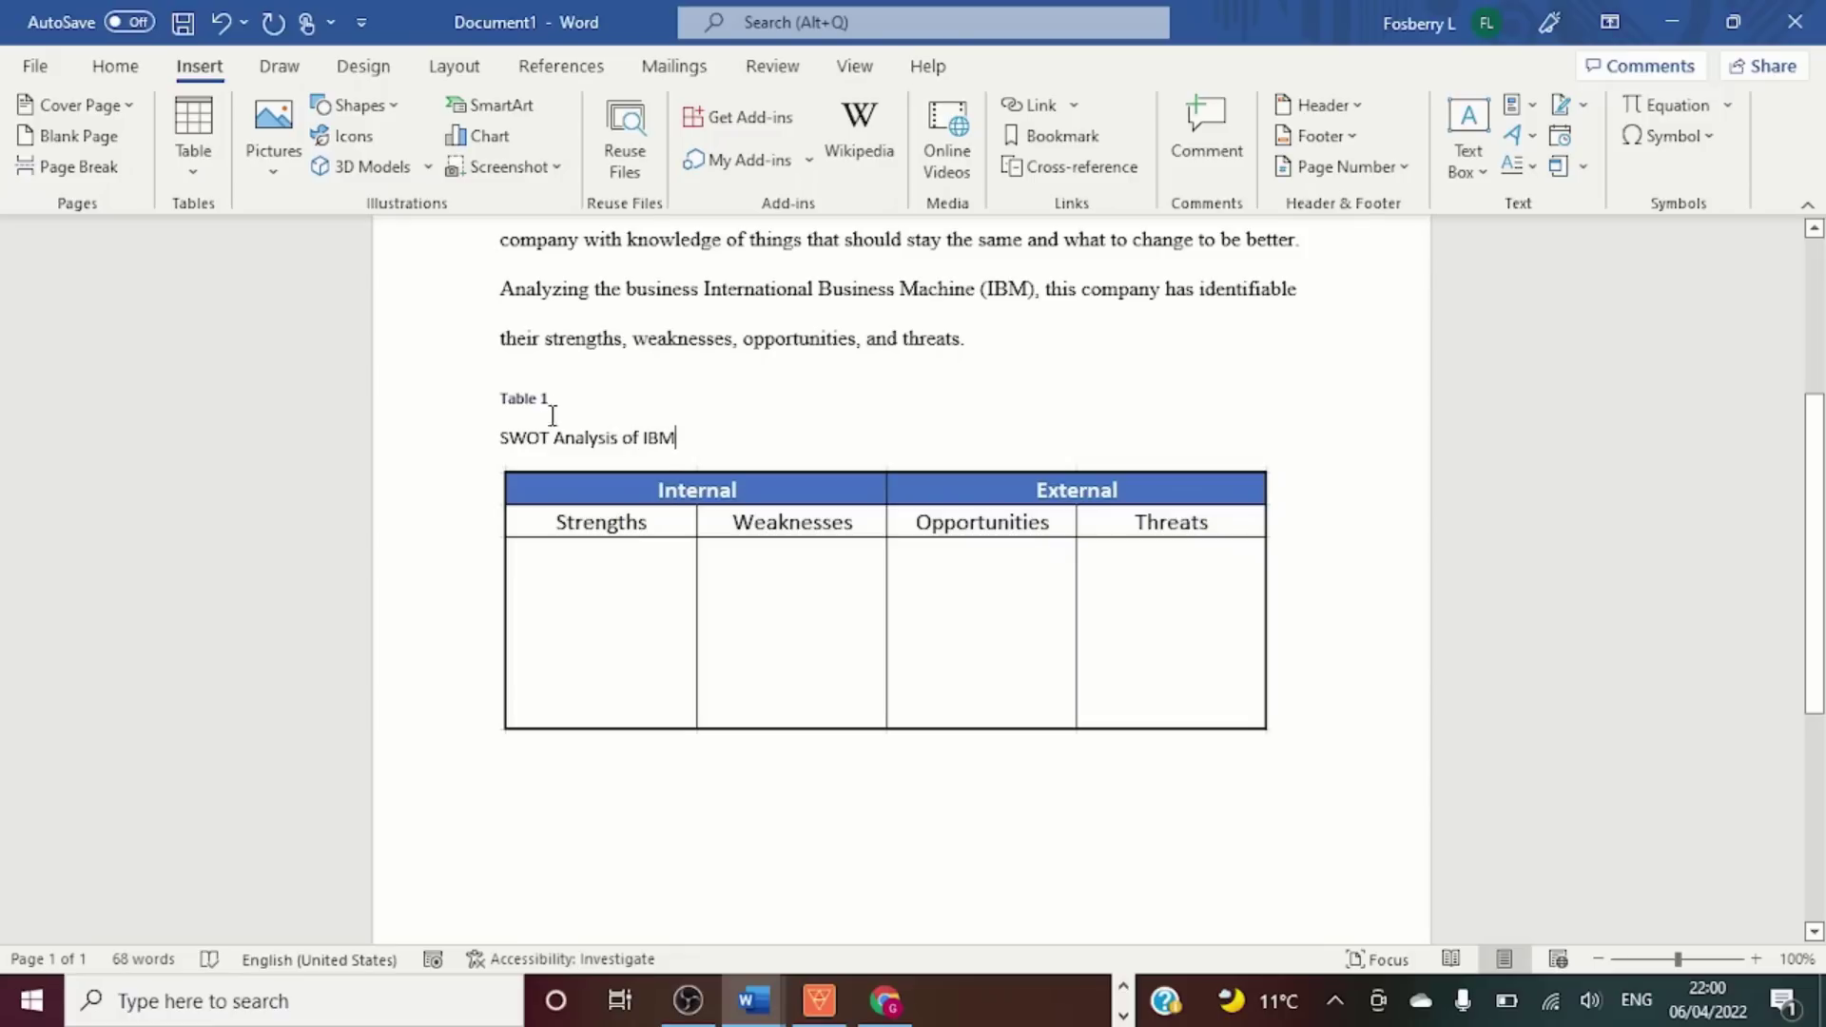
left_click_drag(501, 430, 685, 435)
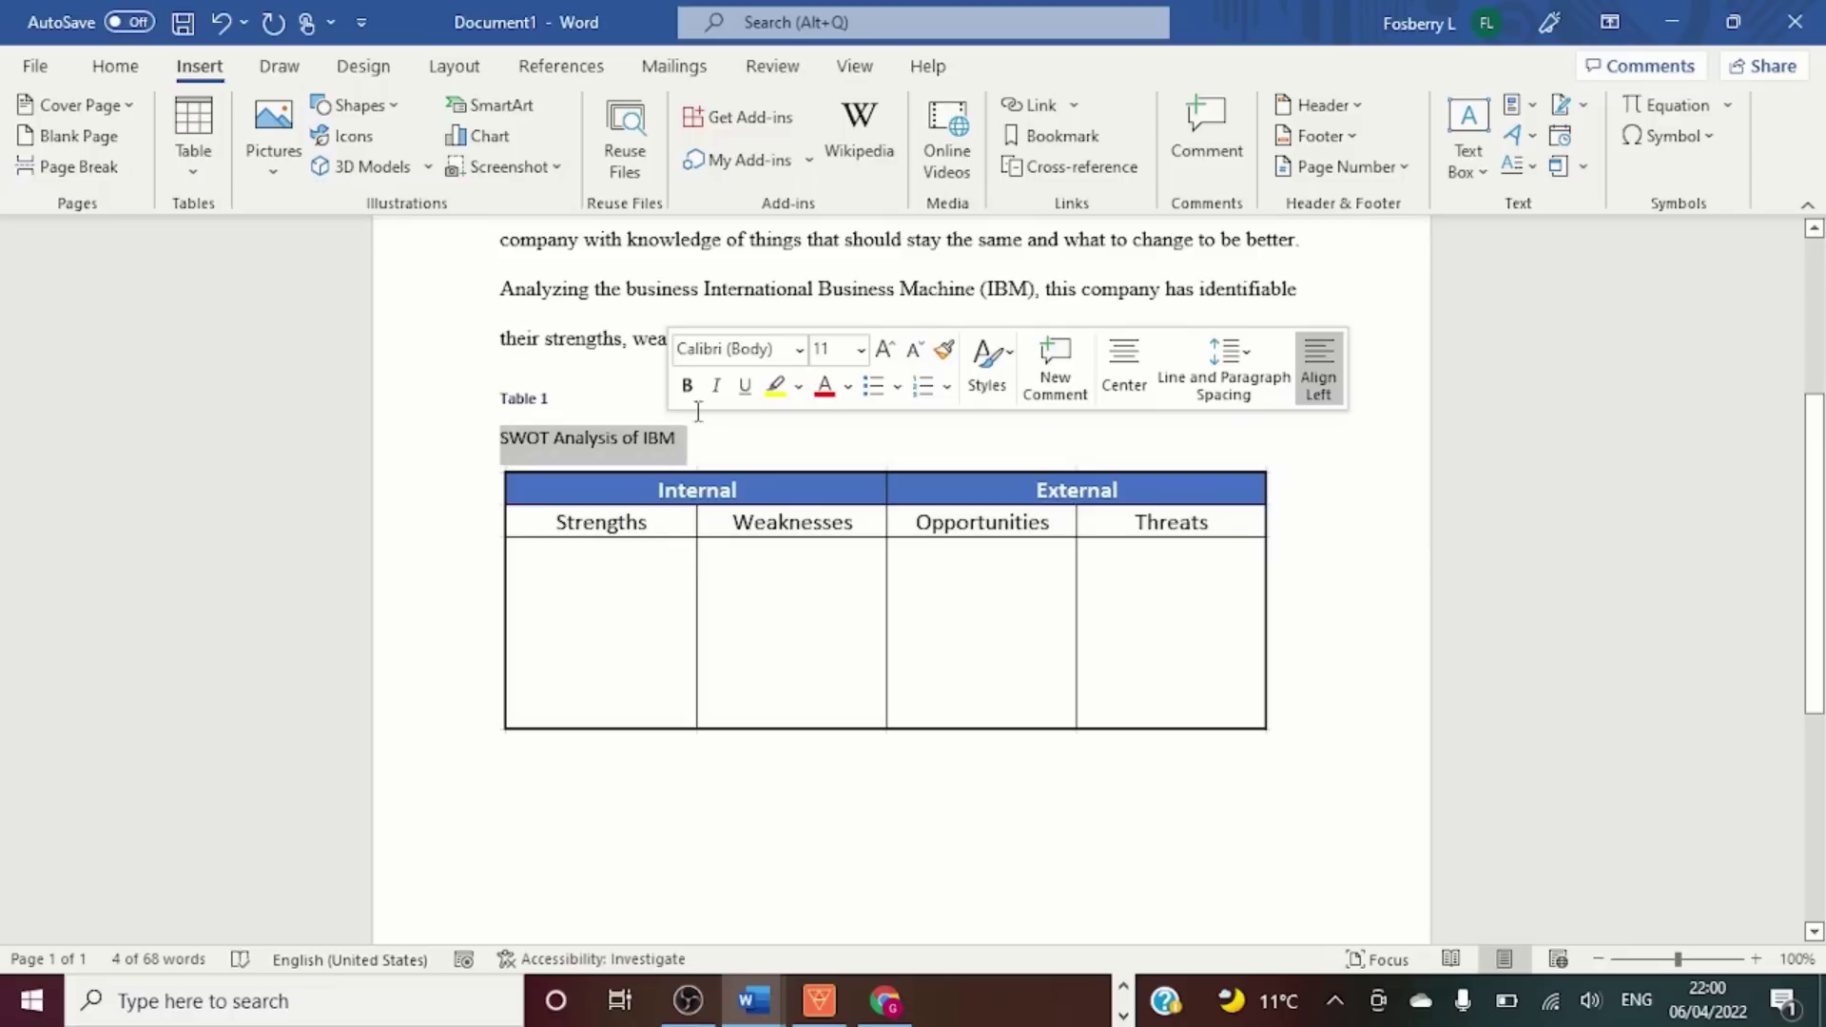
left_click(716, 385)
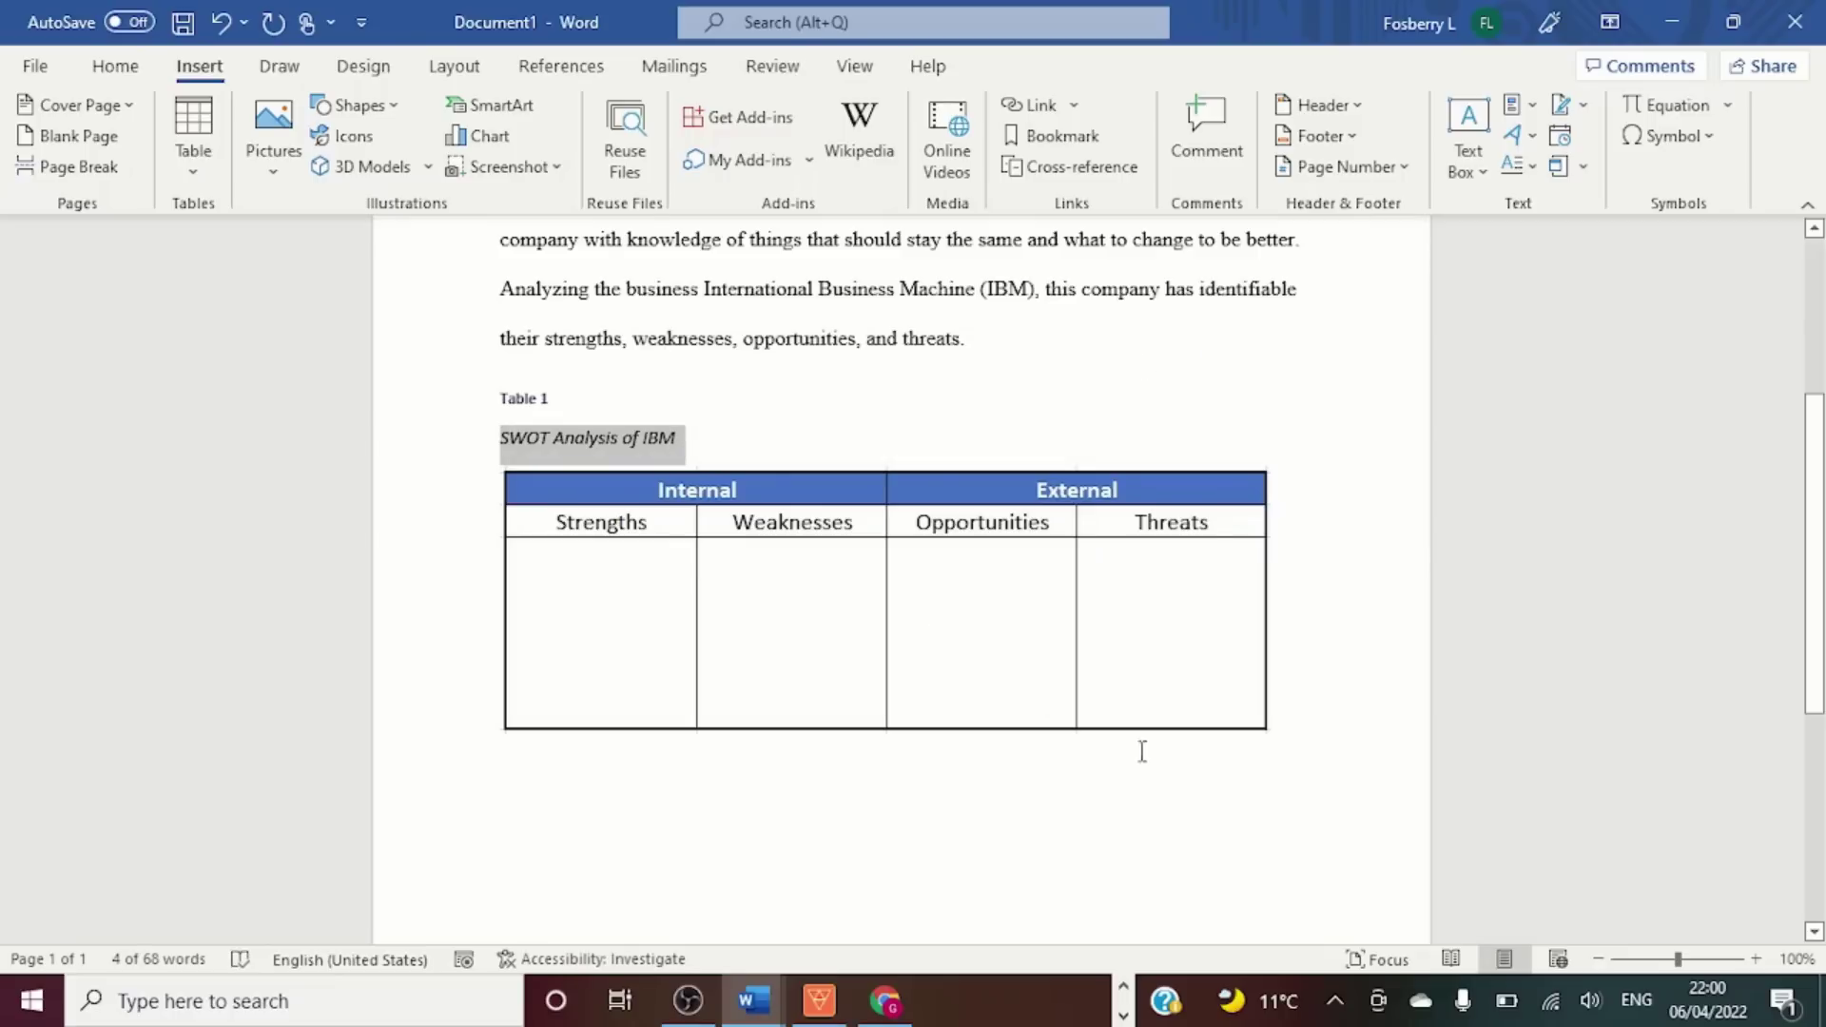
left_click(1295, 729)
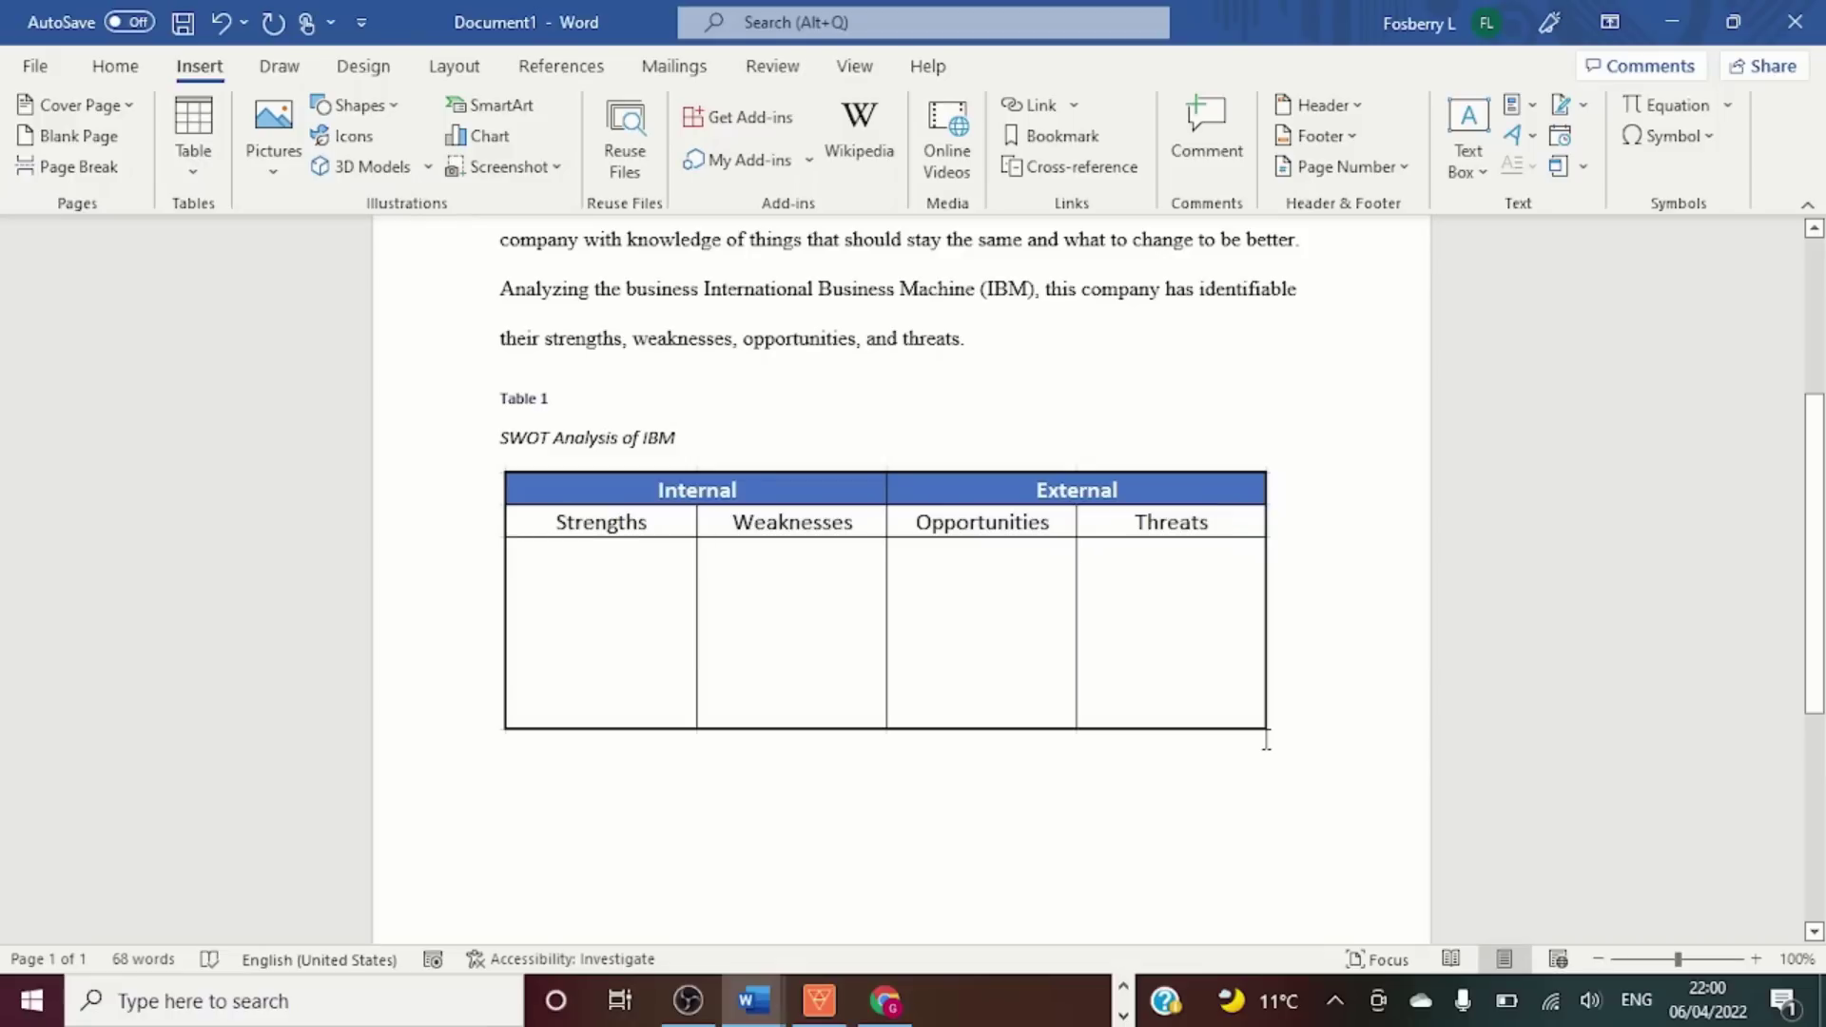
type("Note. University of Turin. (2022). Put title here [Image]. Document posted in CMDS IFSM 101 C416 online classroom, archived at https://imparare.uofturin.it")
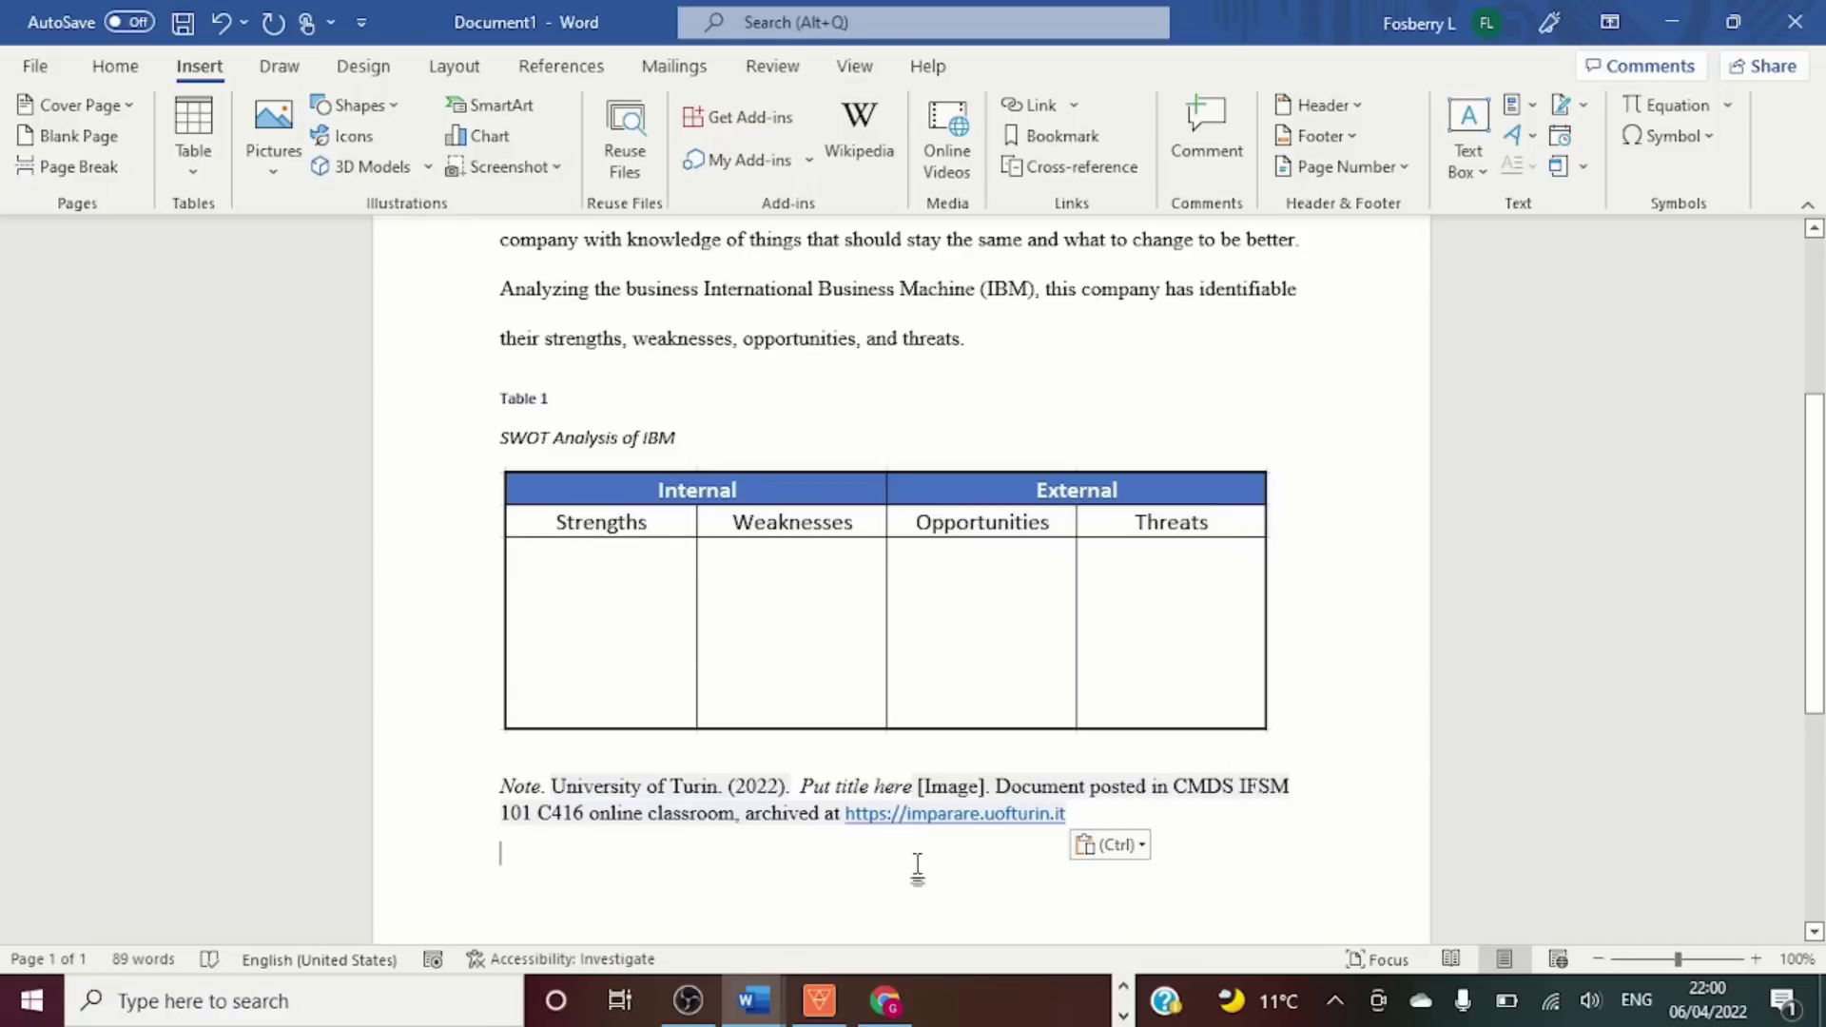
Replace 'Put title here' in the table note with 'SWOT Analysis of IBM'.
left_click_drag(799, 790, 906, 797)
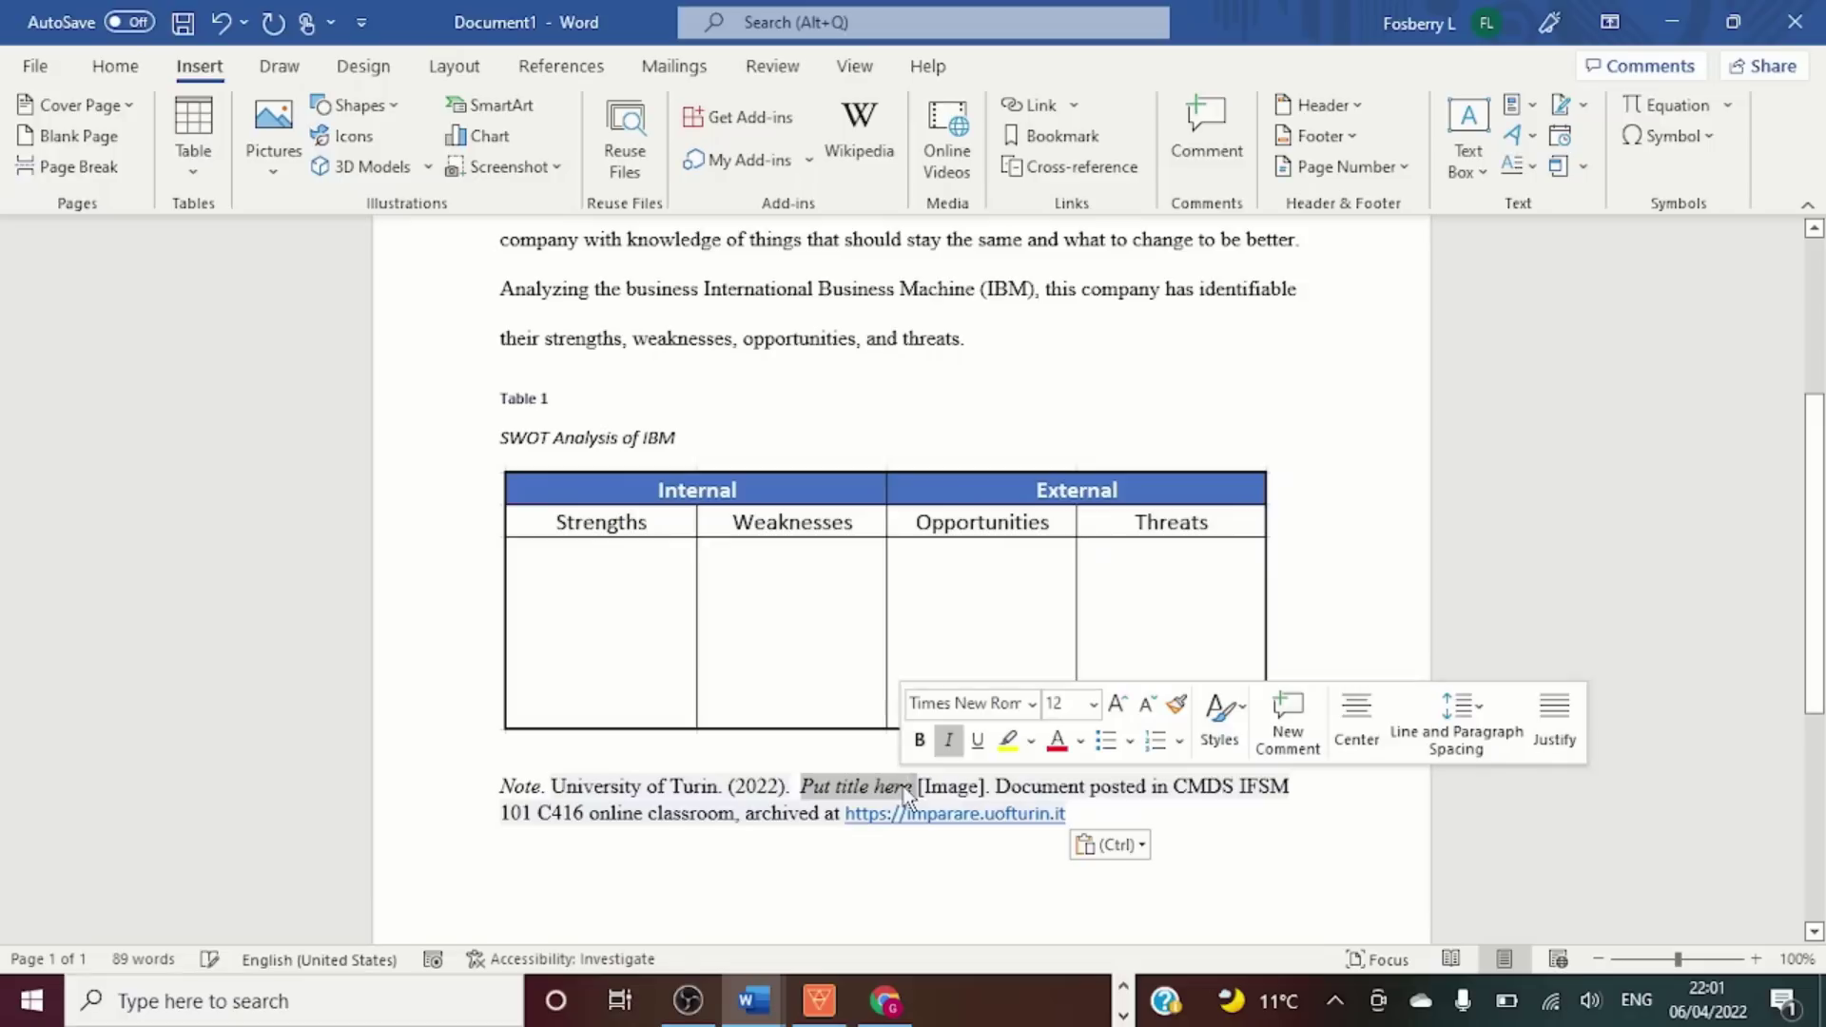
type("SW")
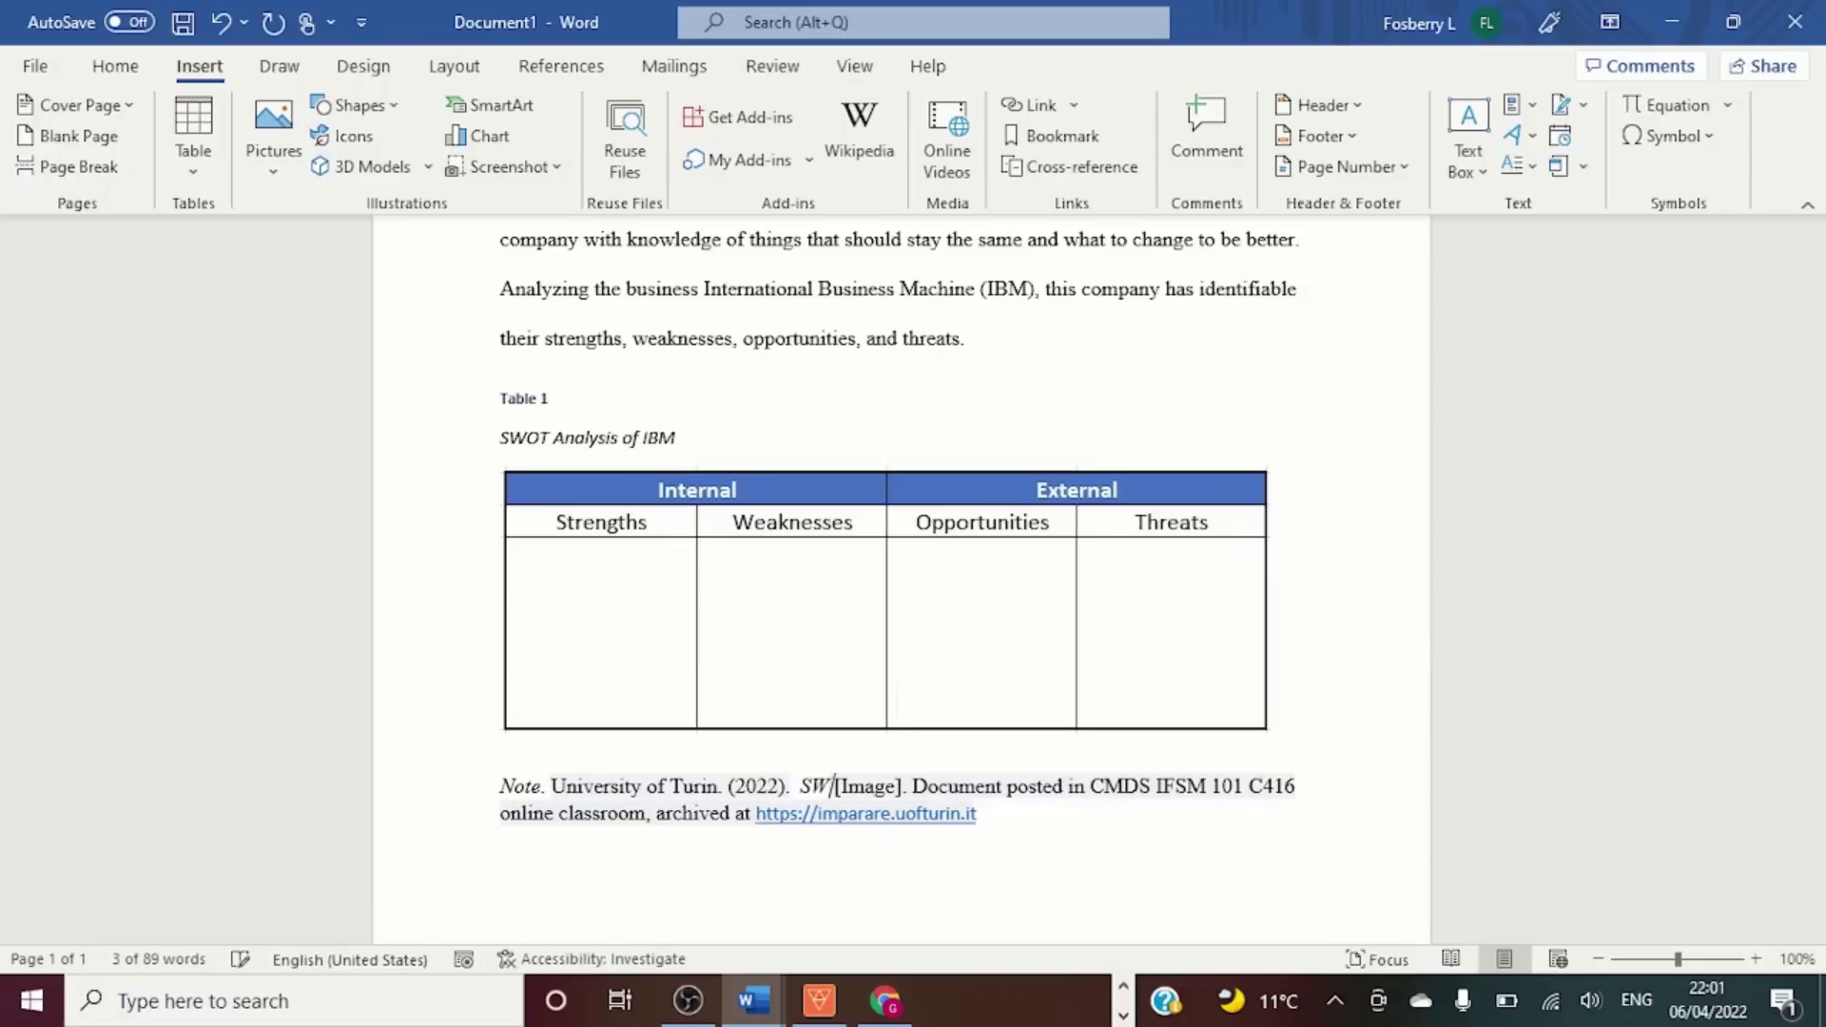
type("OT Analysis of ")
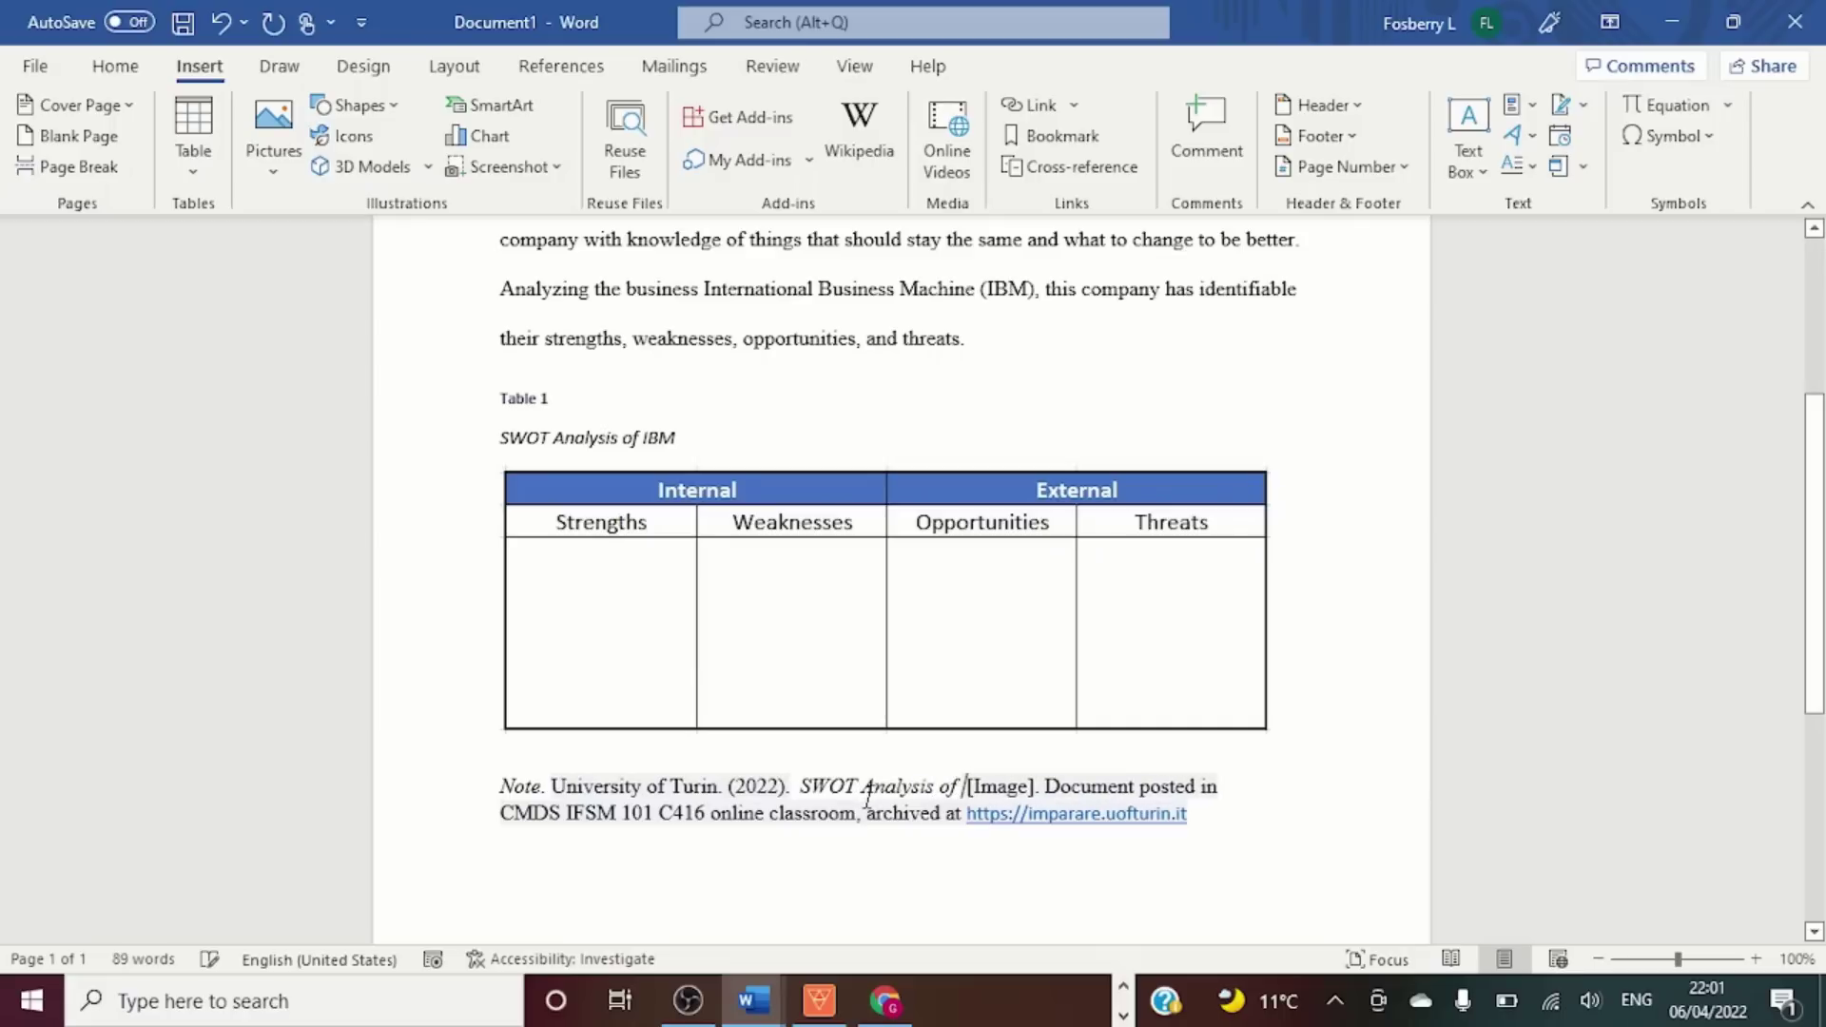
type("IBM")
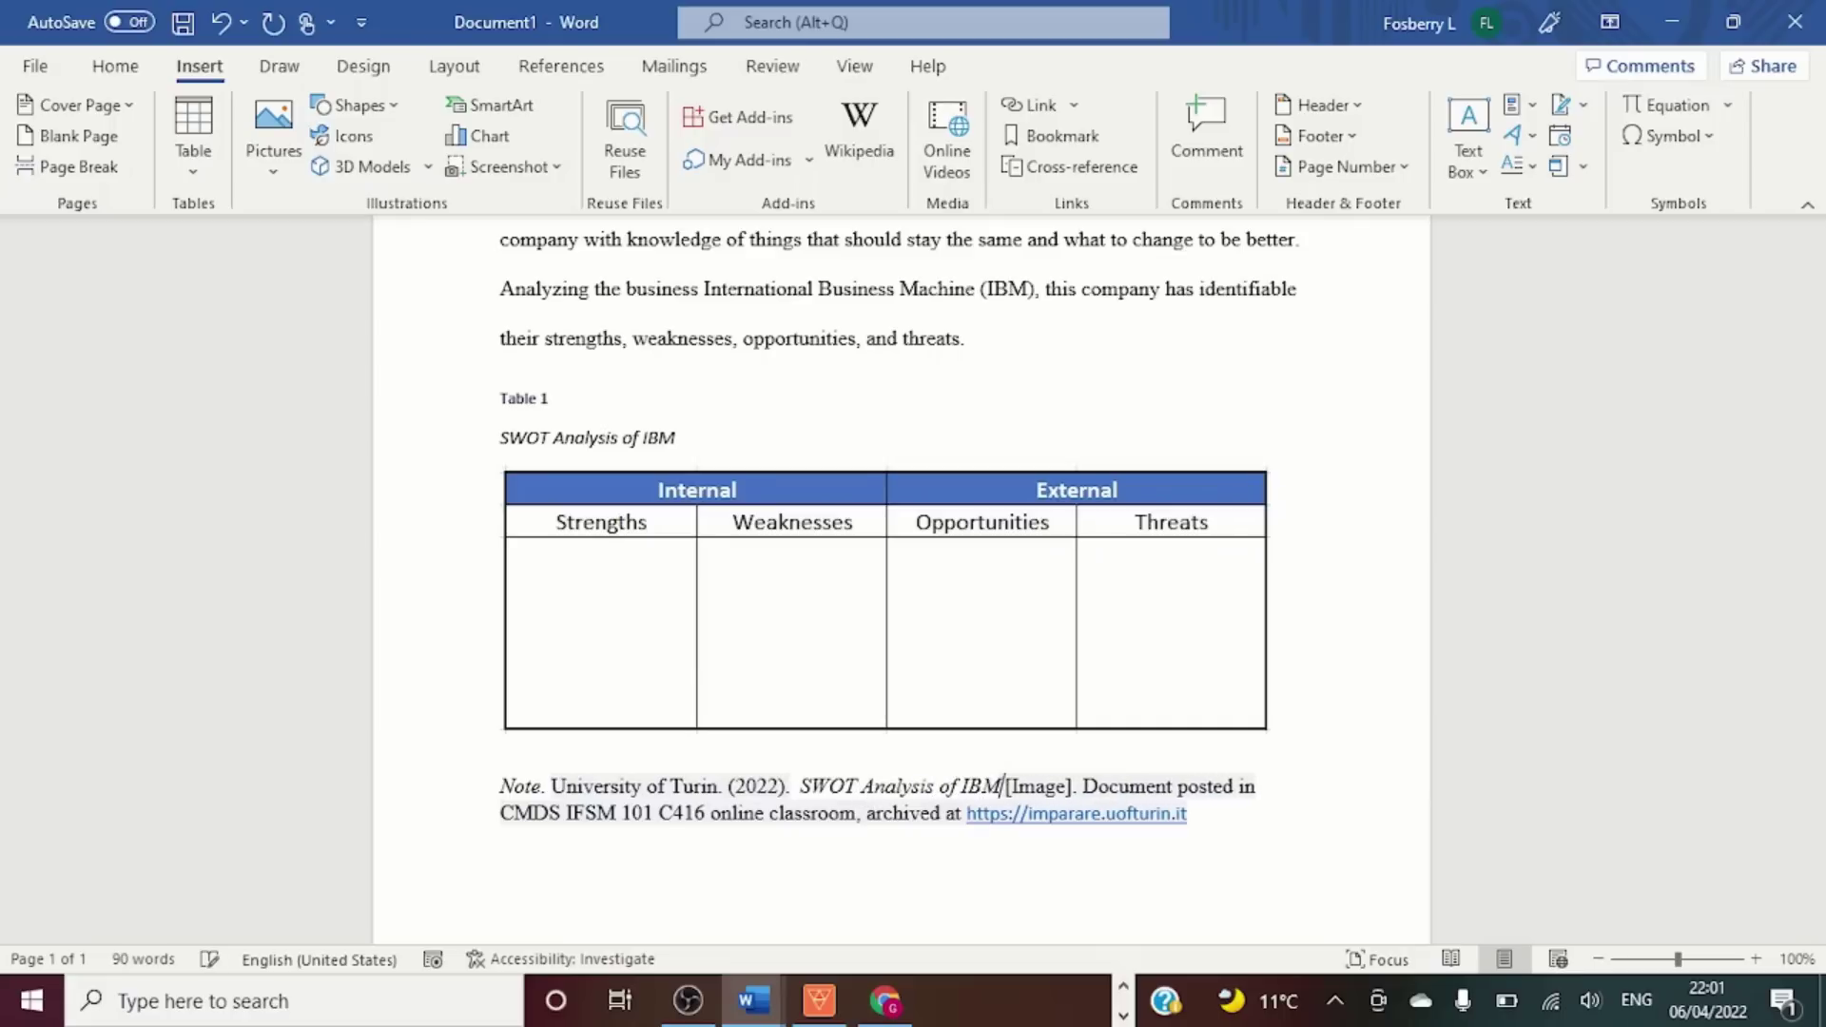
left_click(901, 861)
Draw a text box inside the Strengths cell of the SWOT table.
left_click(1485, 173)
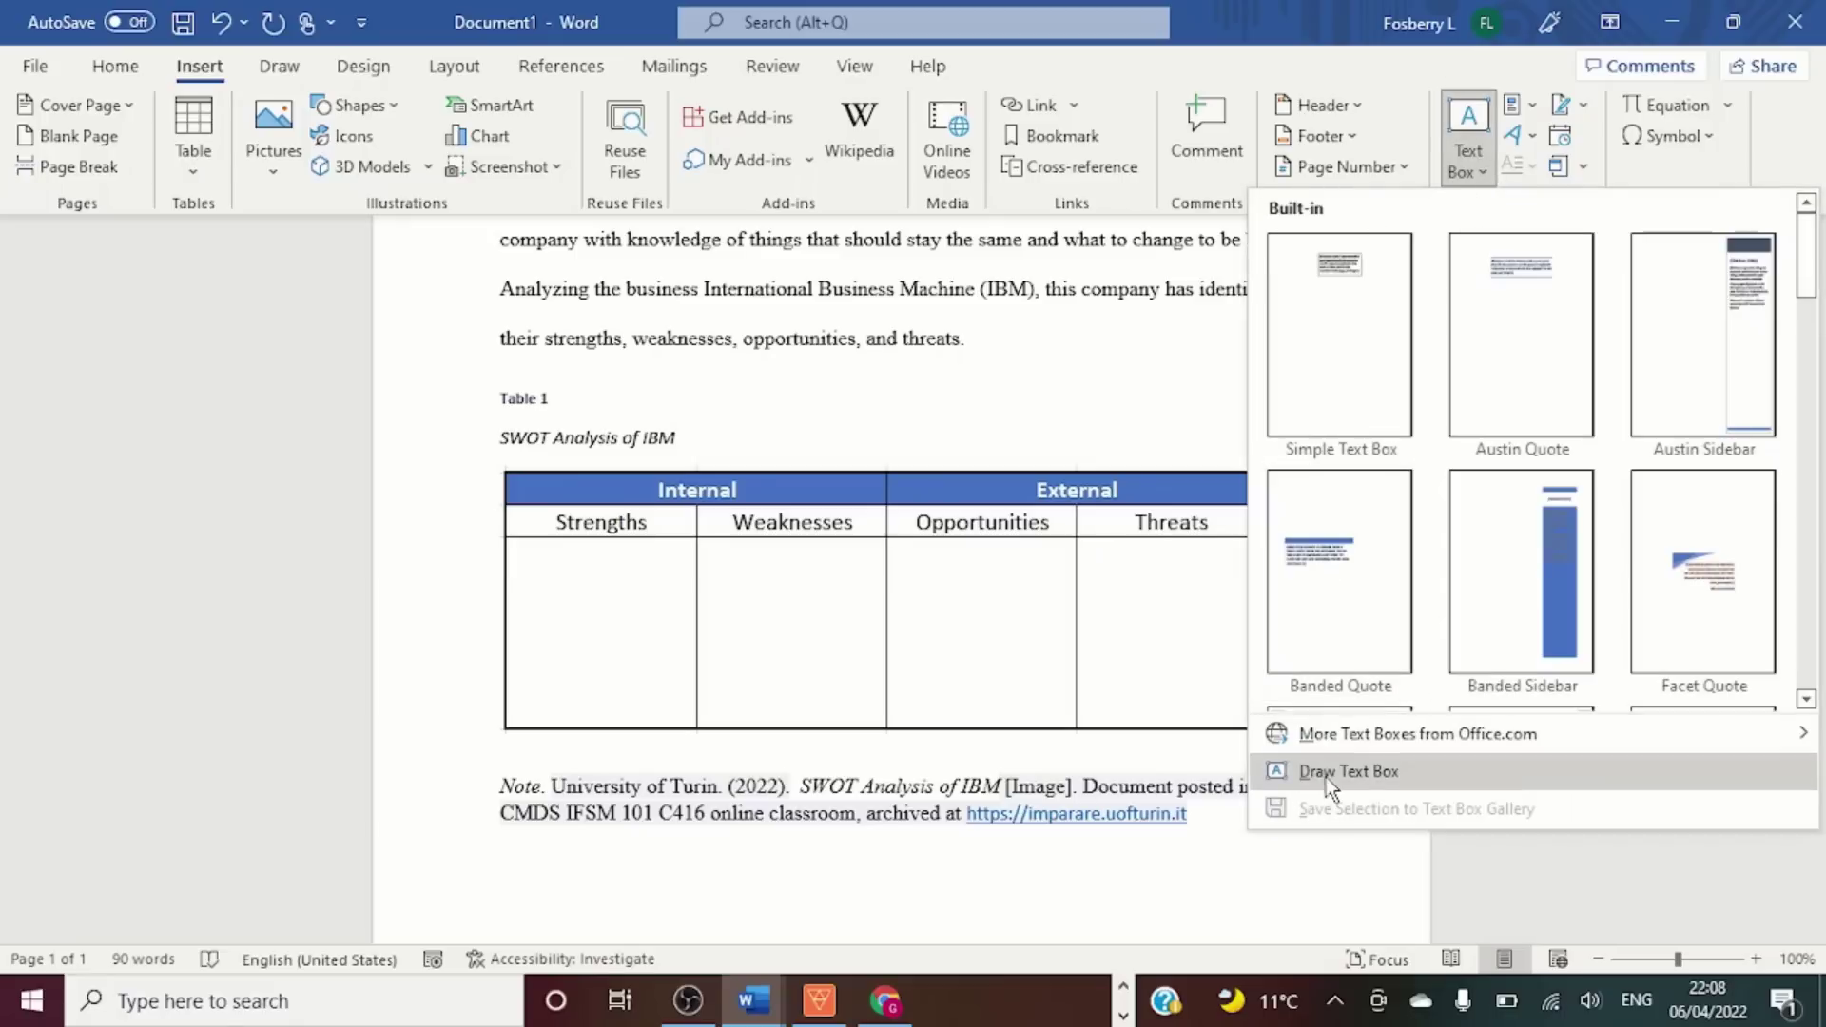
left_click(1322, 772)
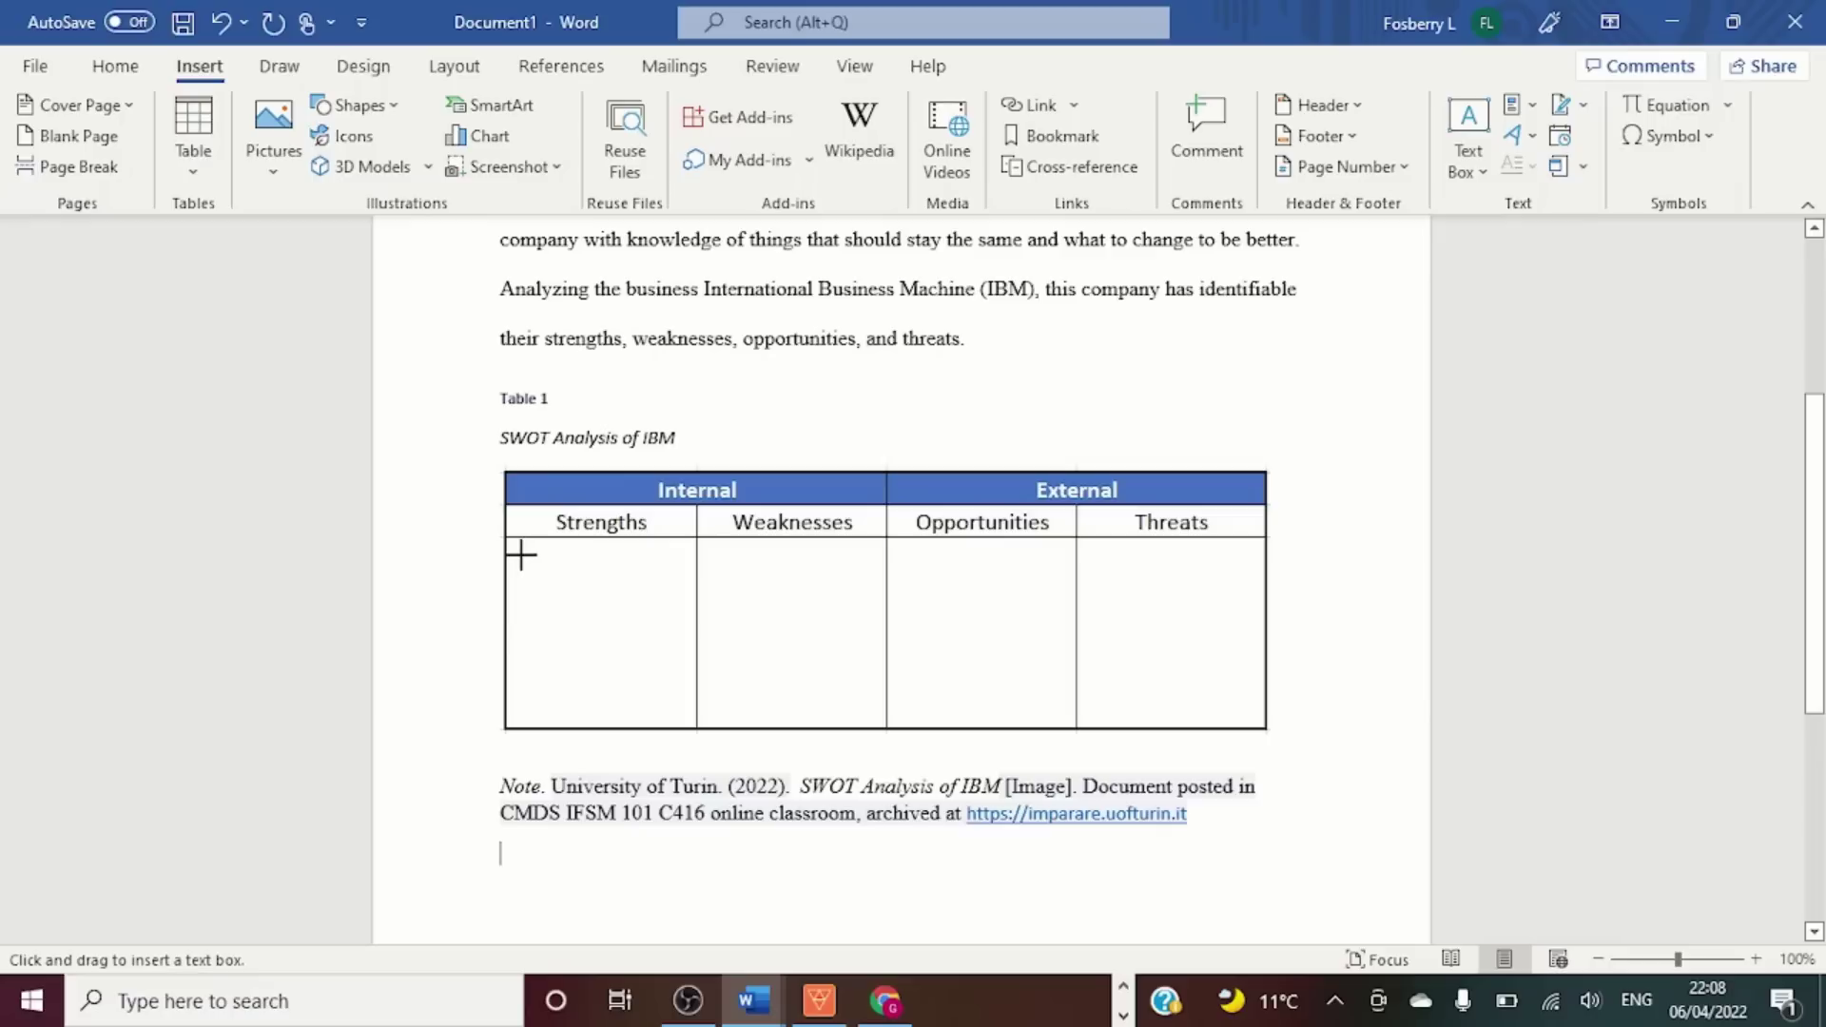
left_click_drag(516, 549, 689, 714)
left_click_drag(688, 713, 687, 715)
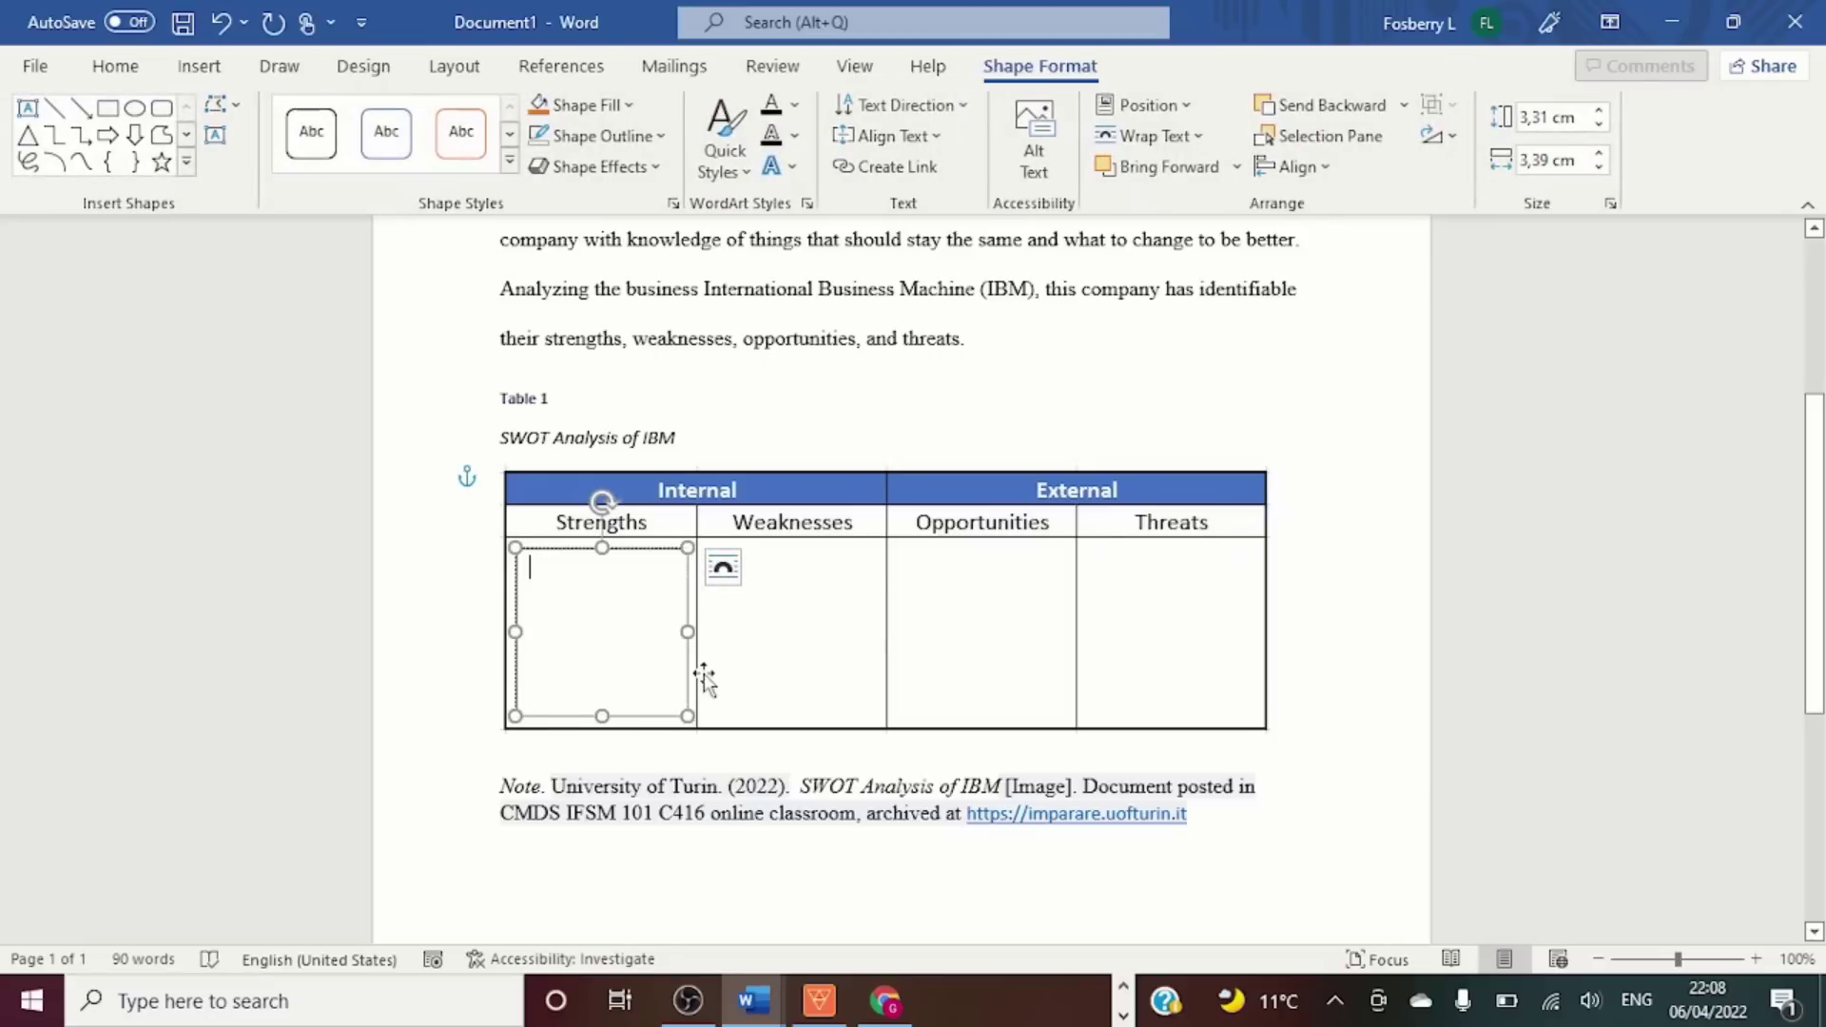
Insert three bullet symbols on separate lines in the Strengths text box.
left_click(208, 71)
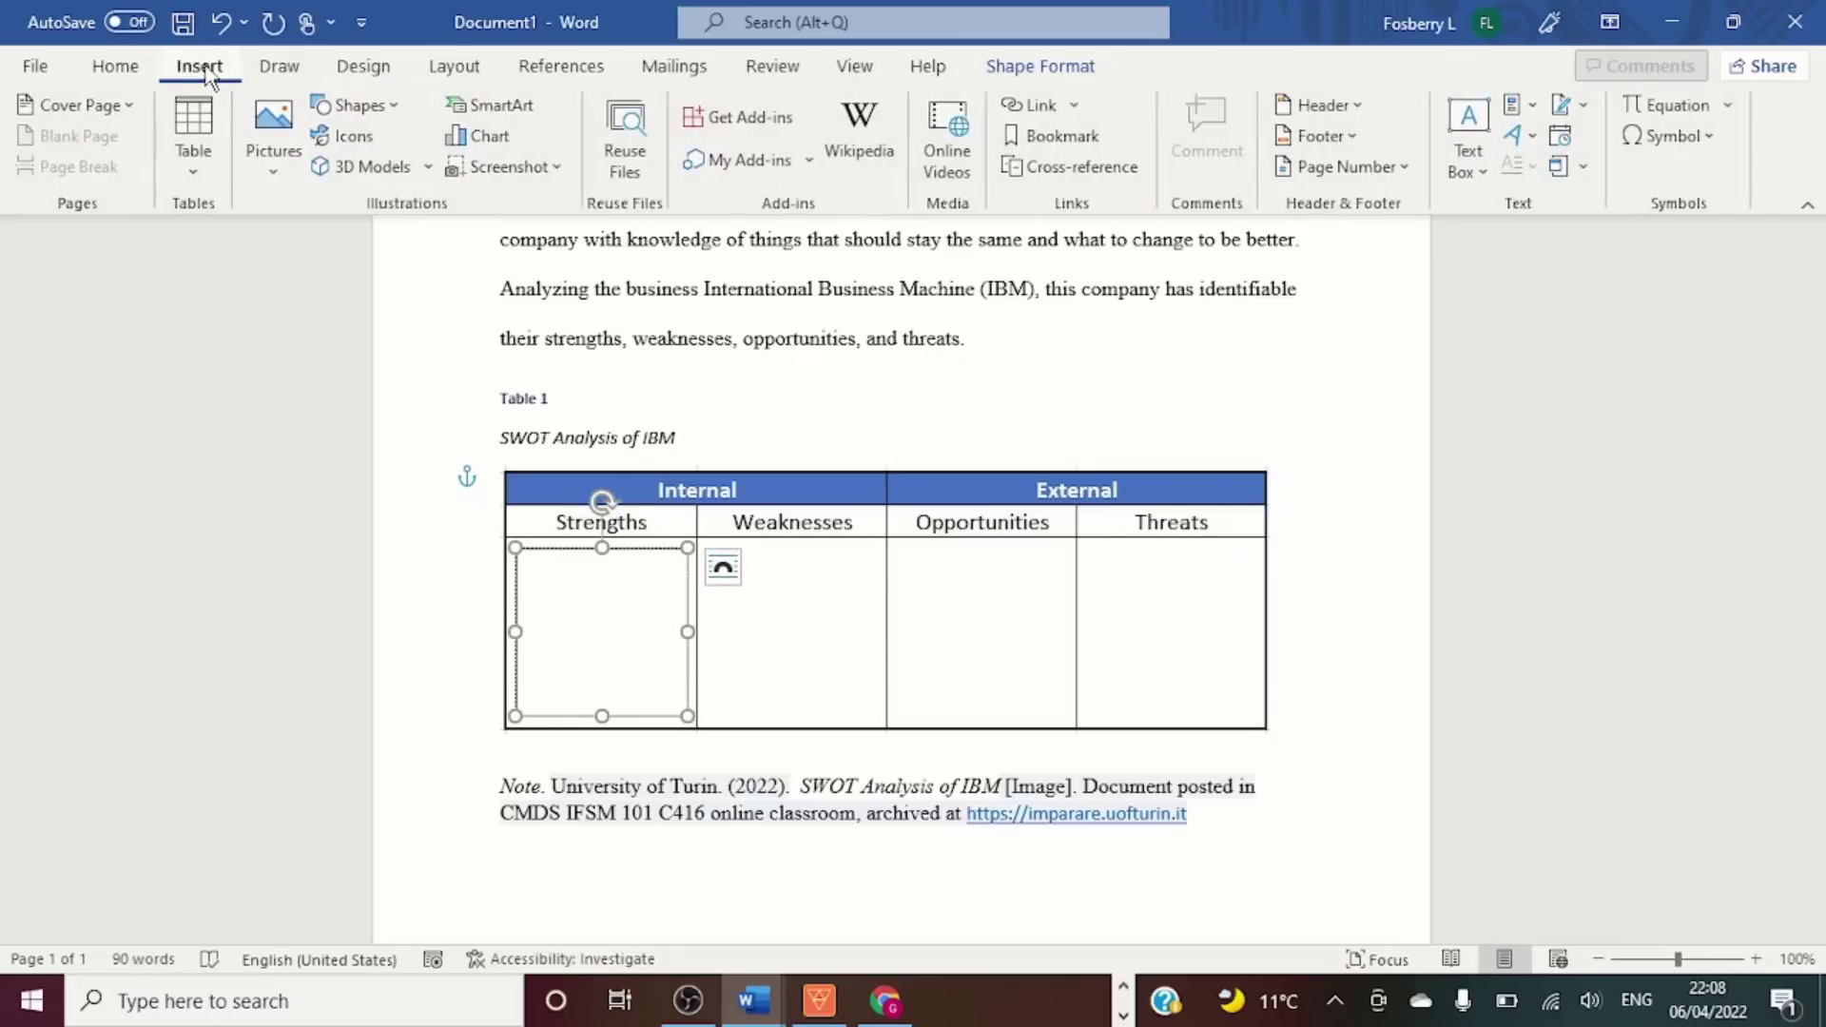
left_click(1712, 138)
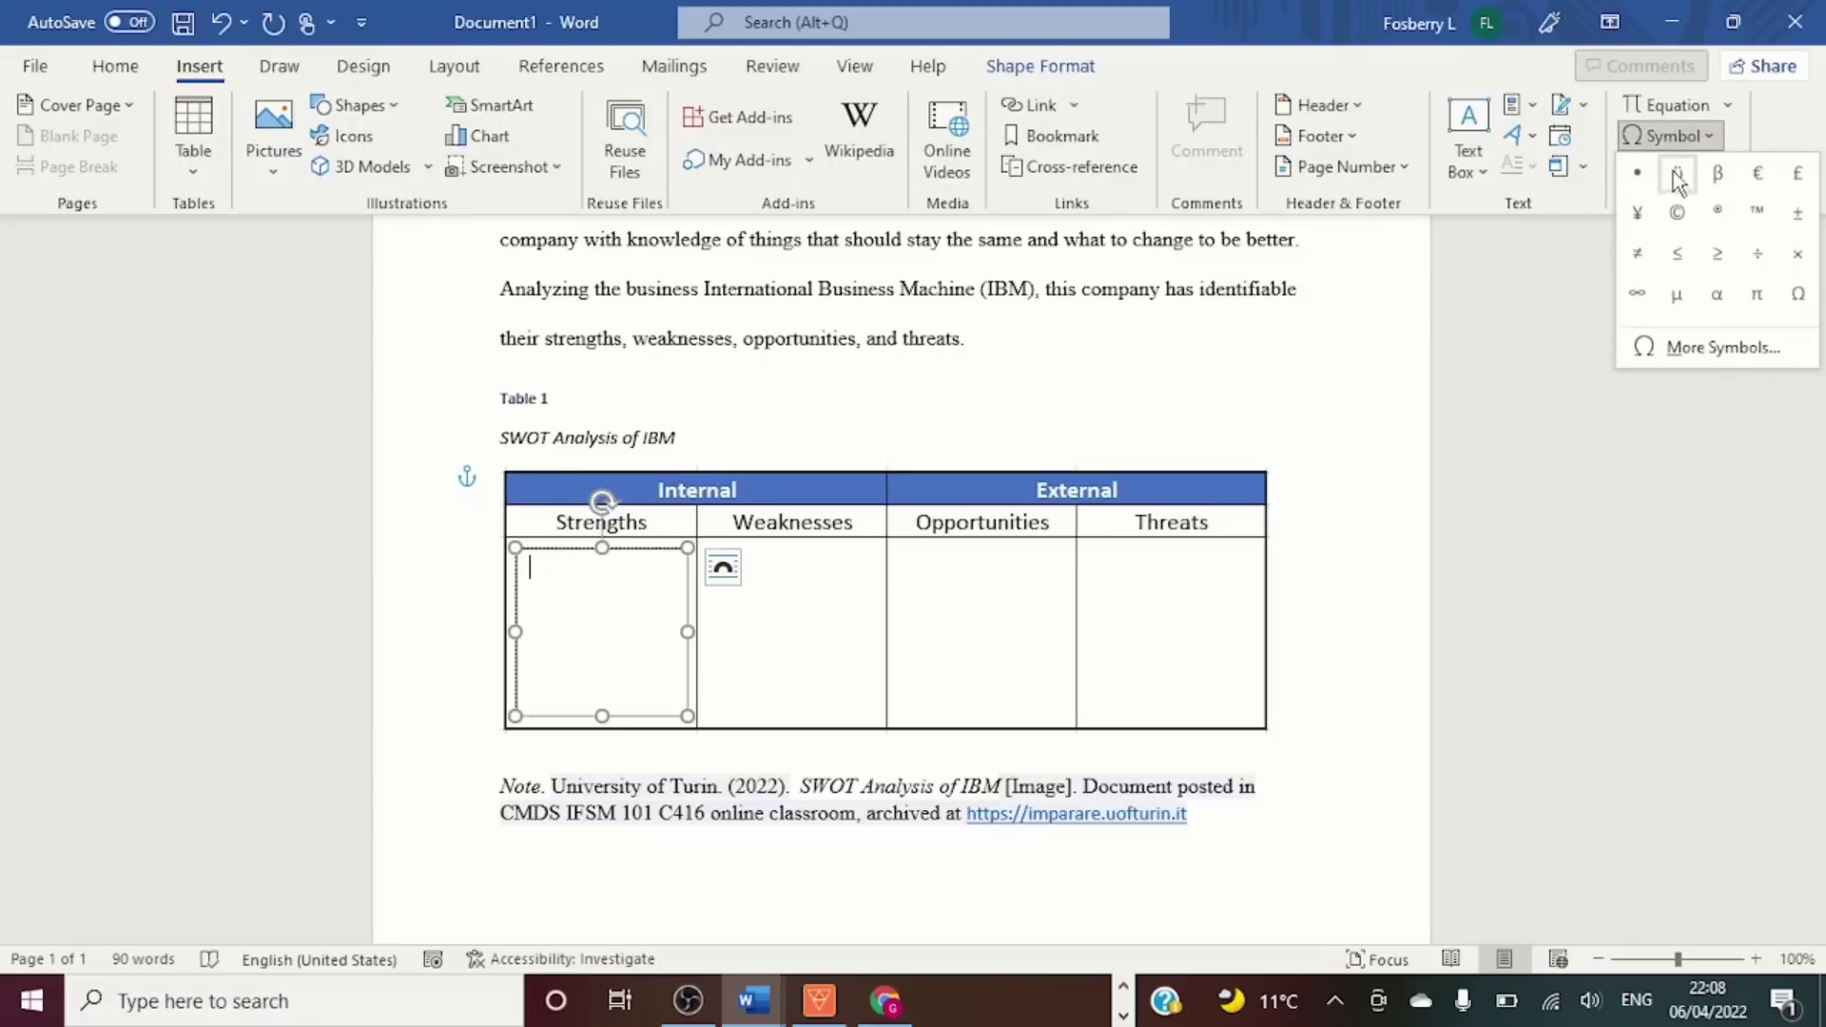
left_click(1638, 175)
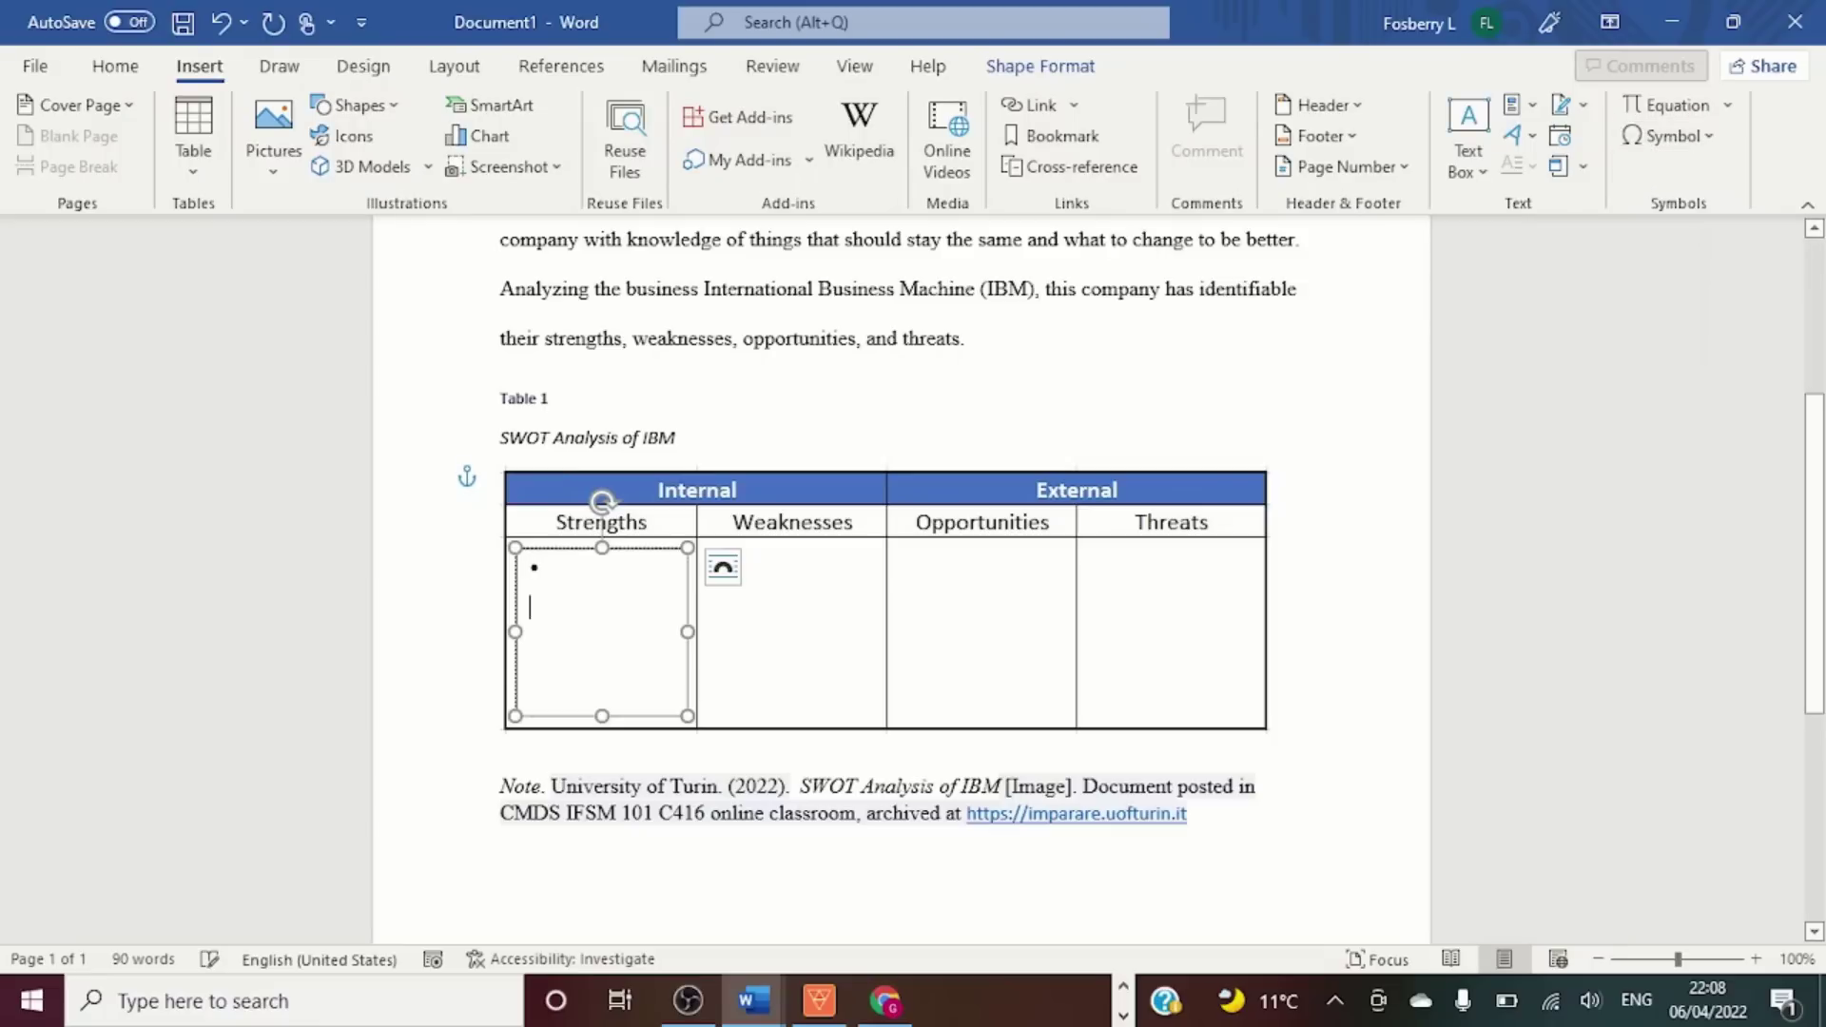
left_click(1709, 138)
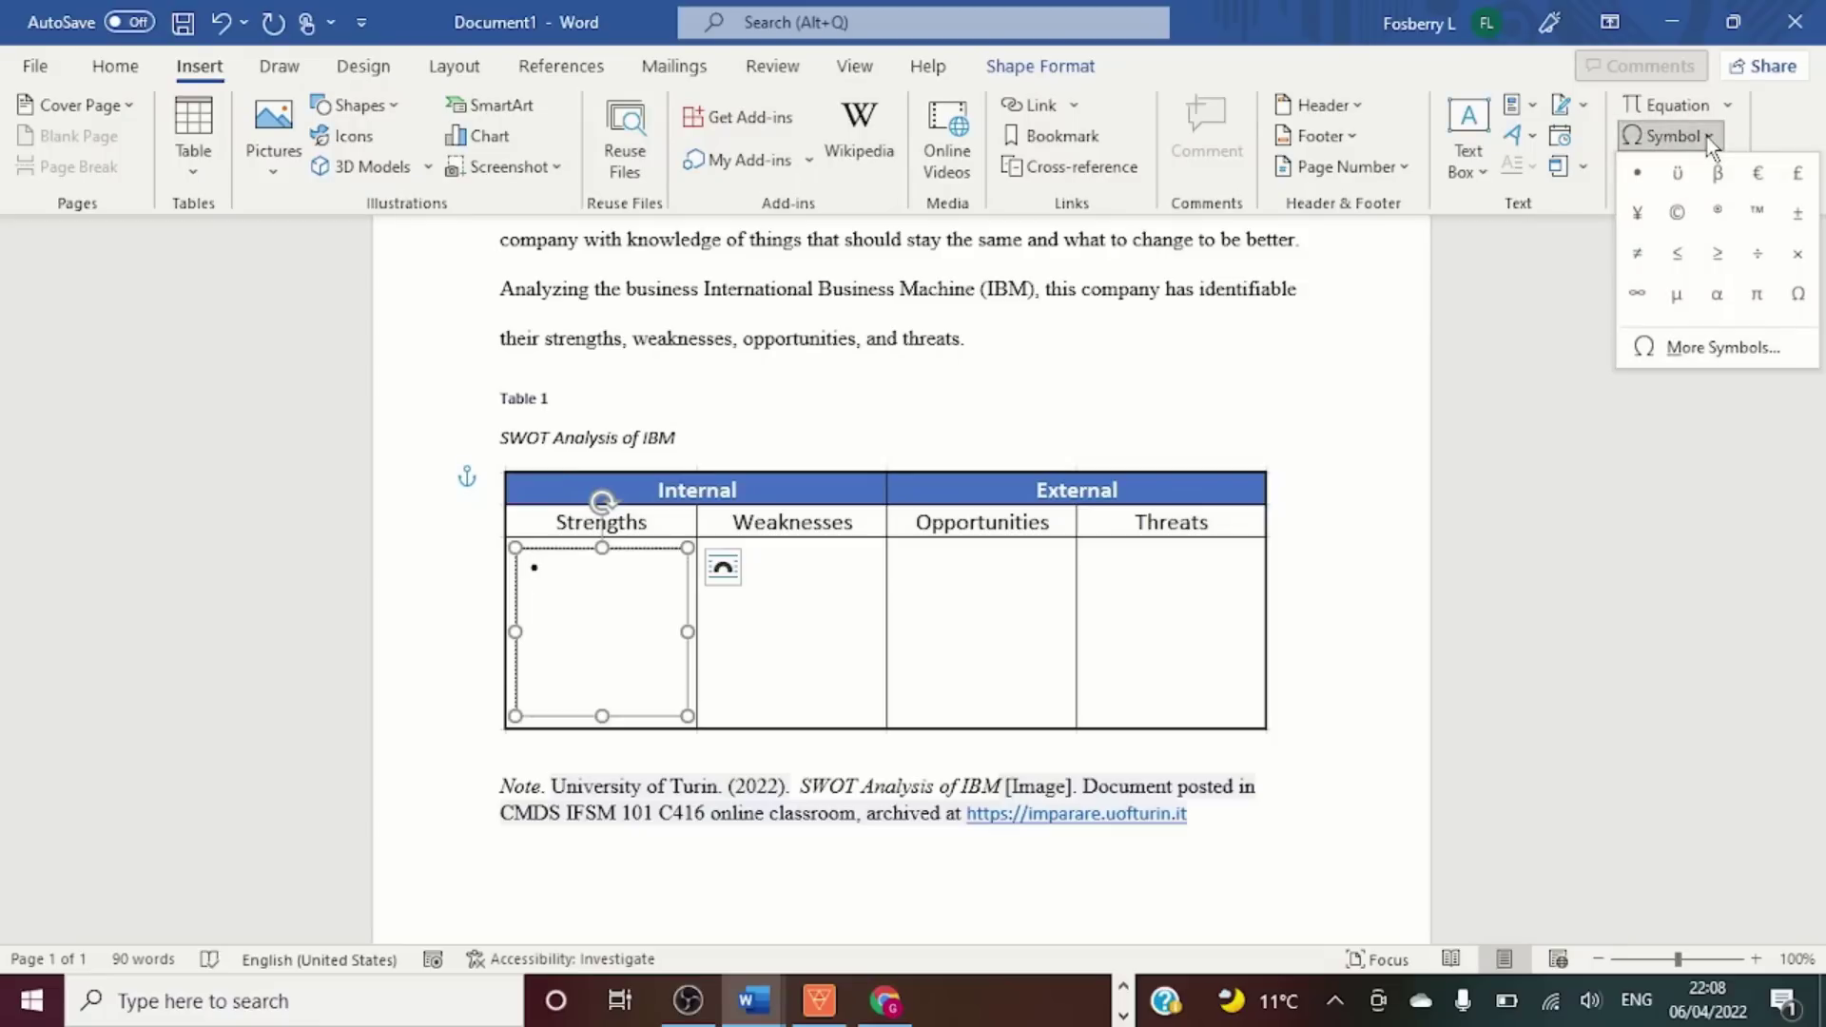
left_click(1641, 173)
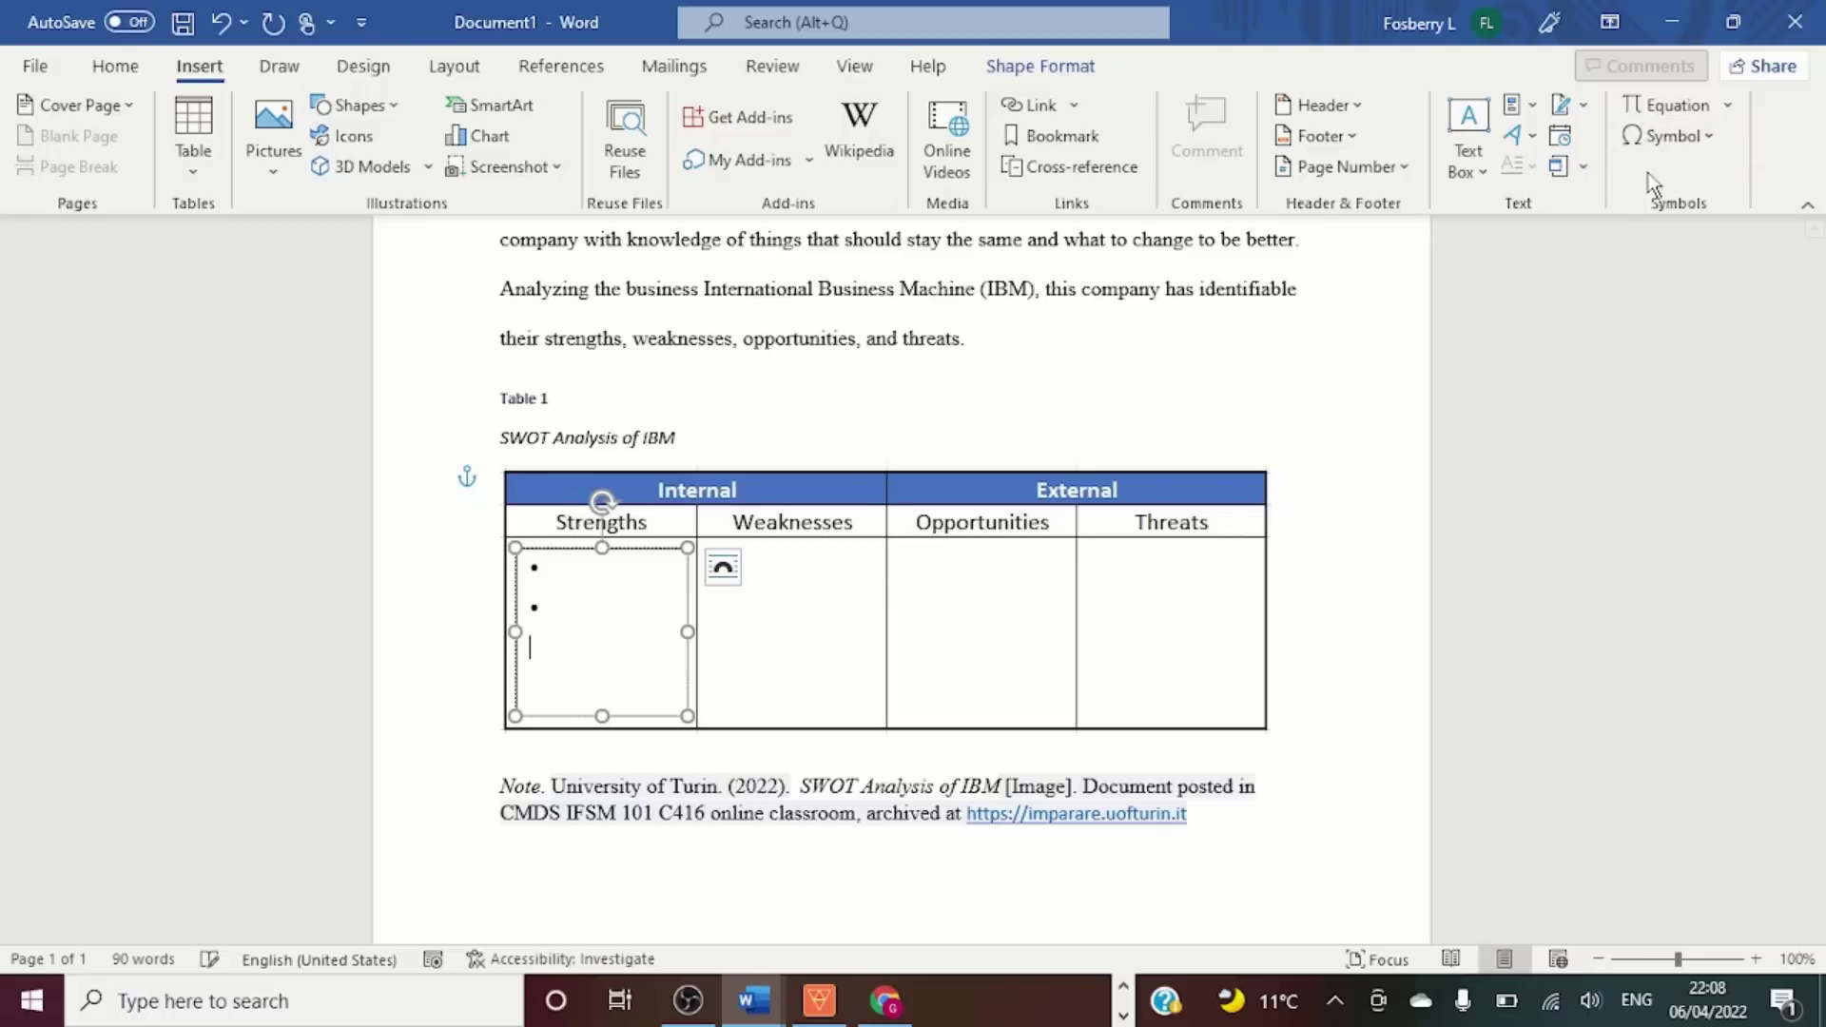
left_click(1709, 138)
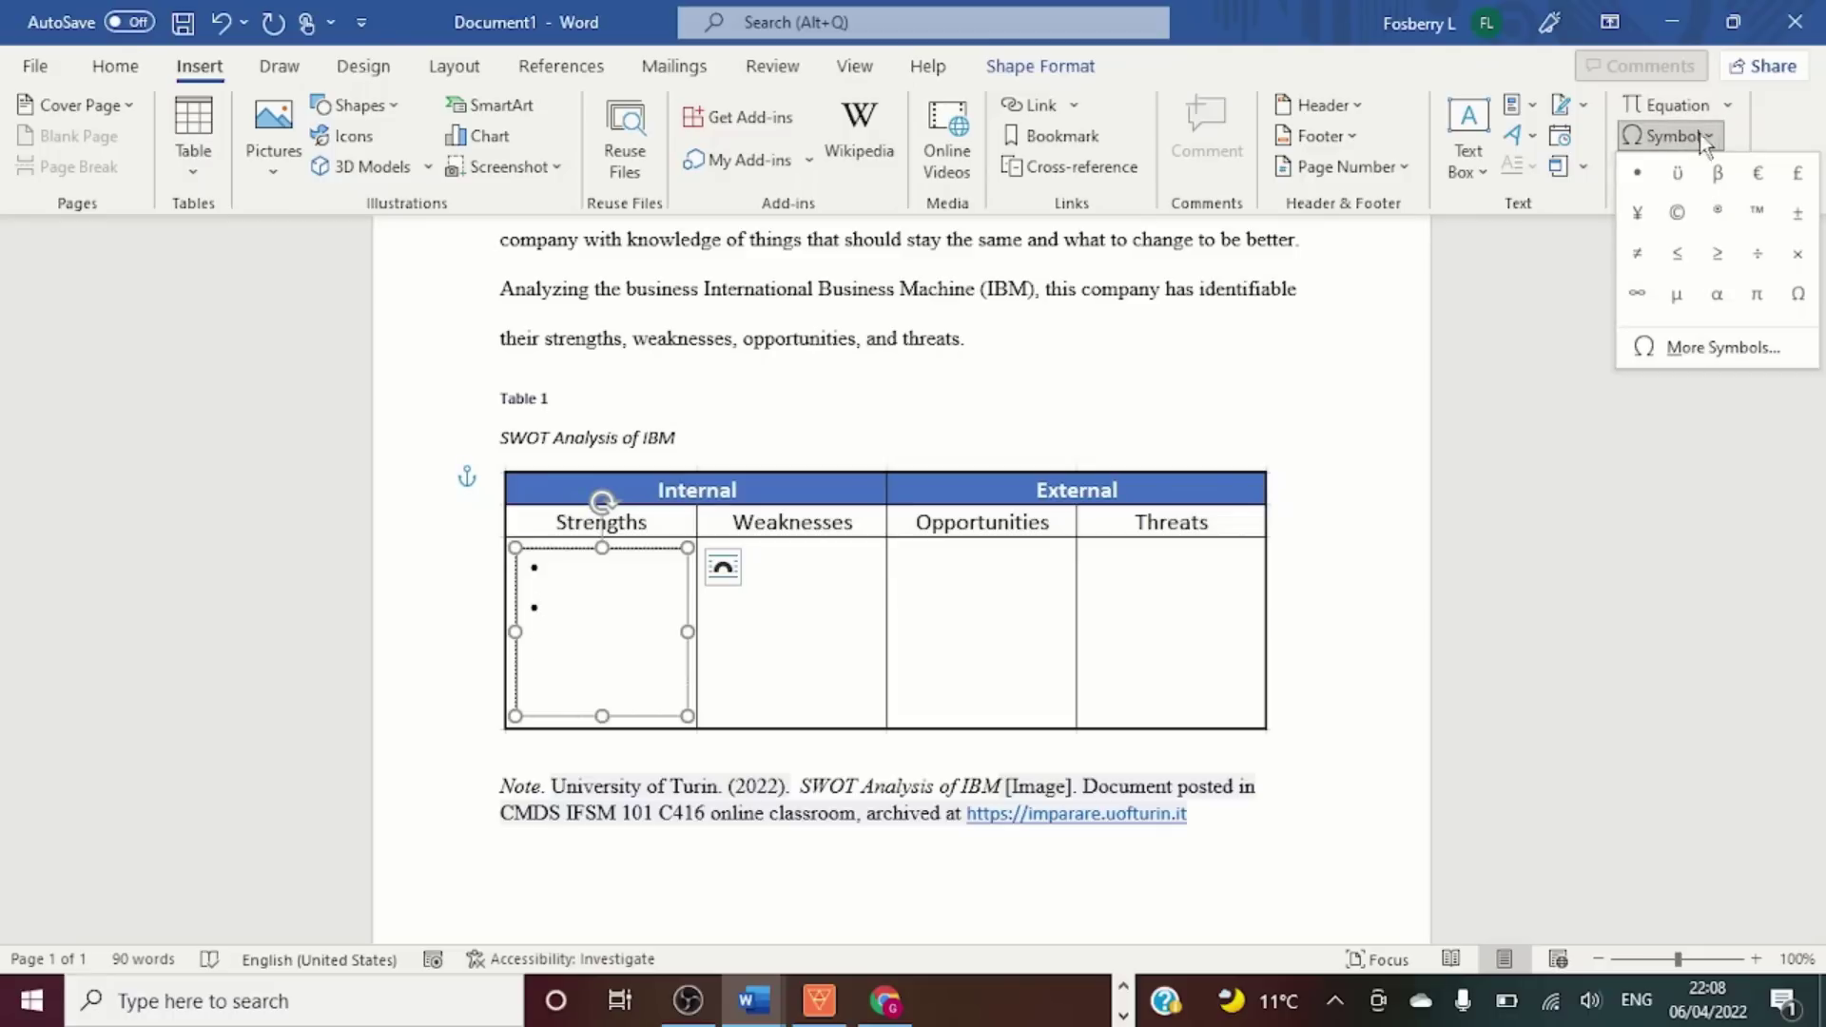
left_click(1640, 176)
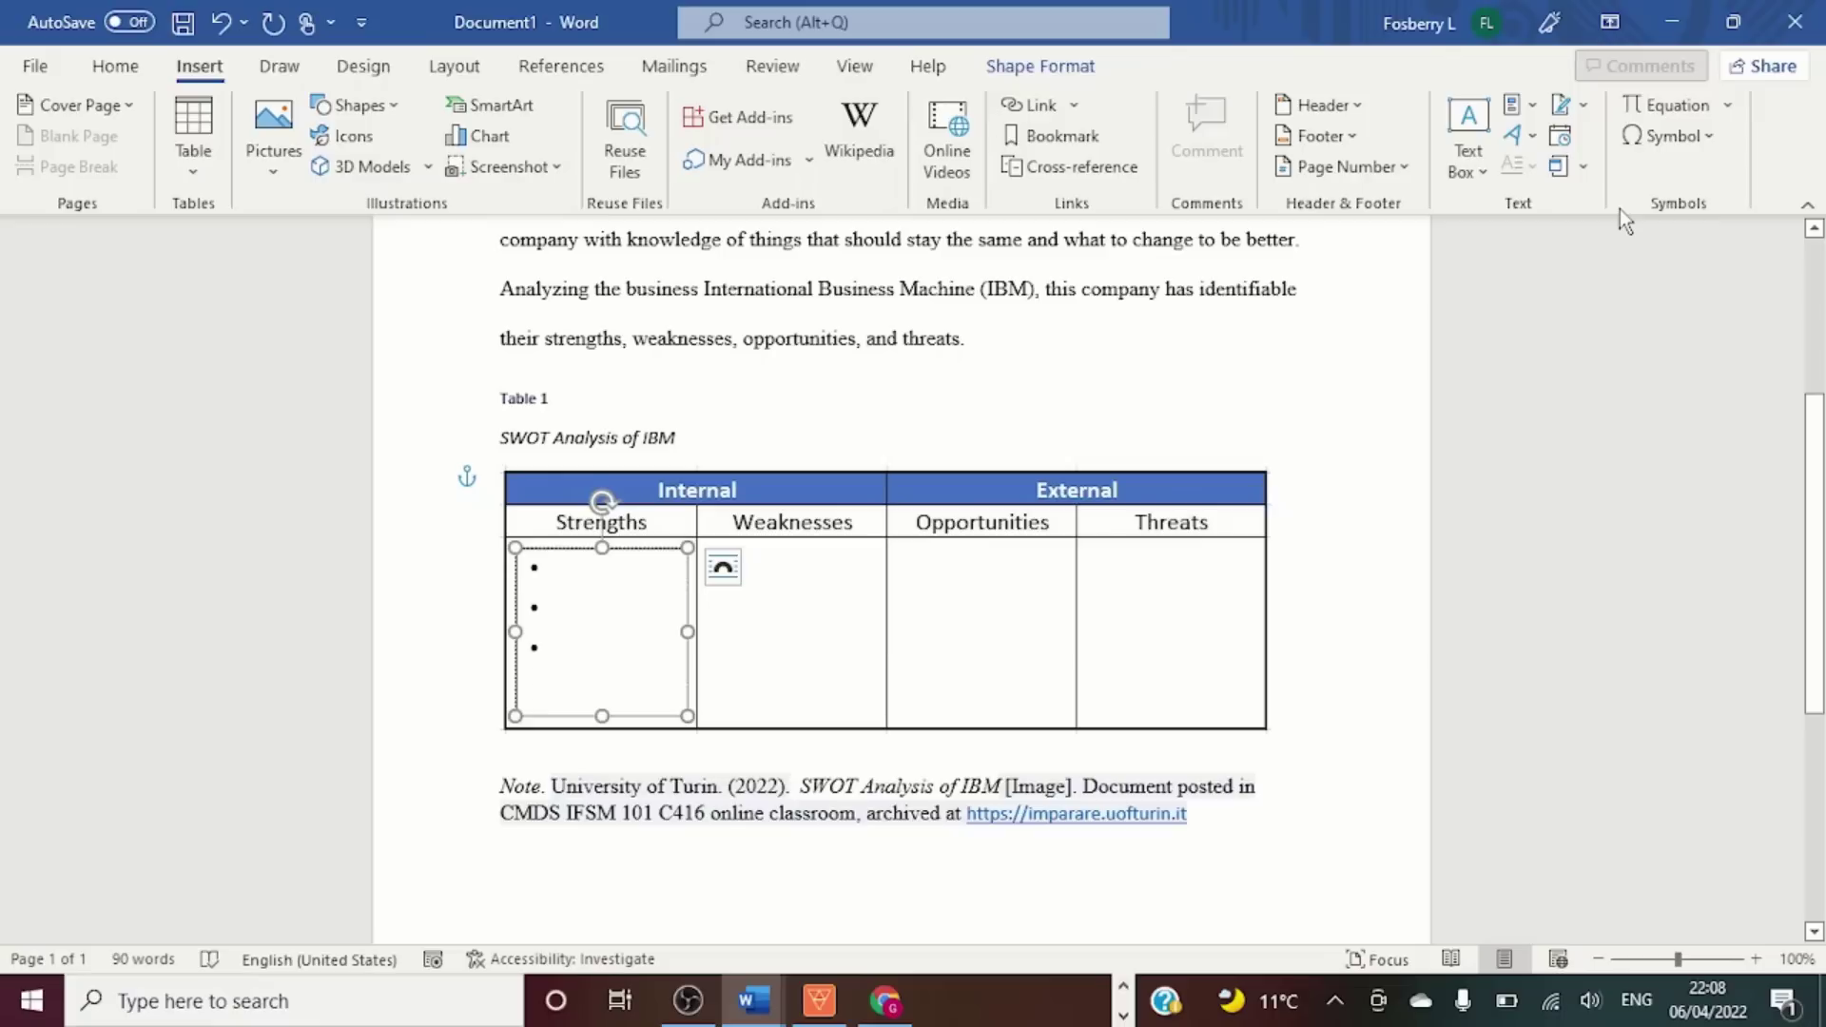
left_click(601, 716)
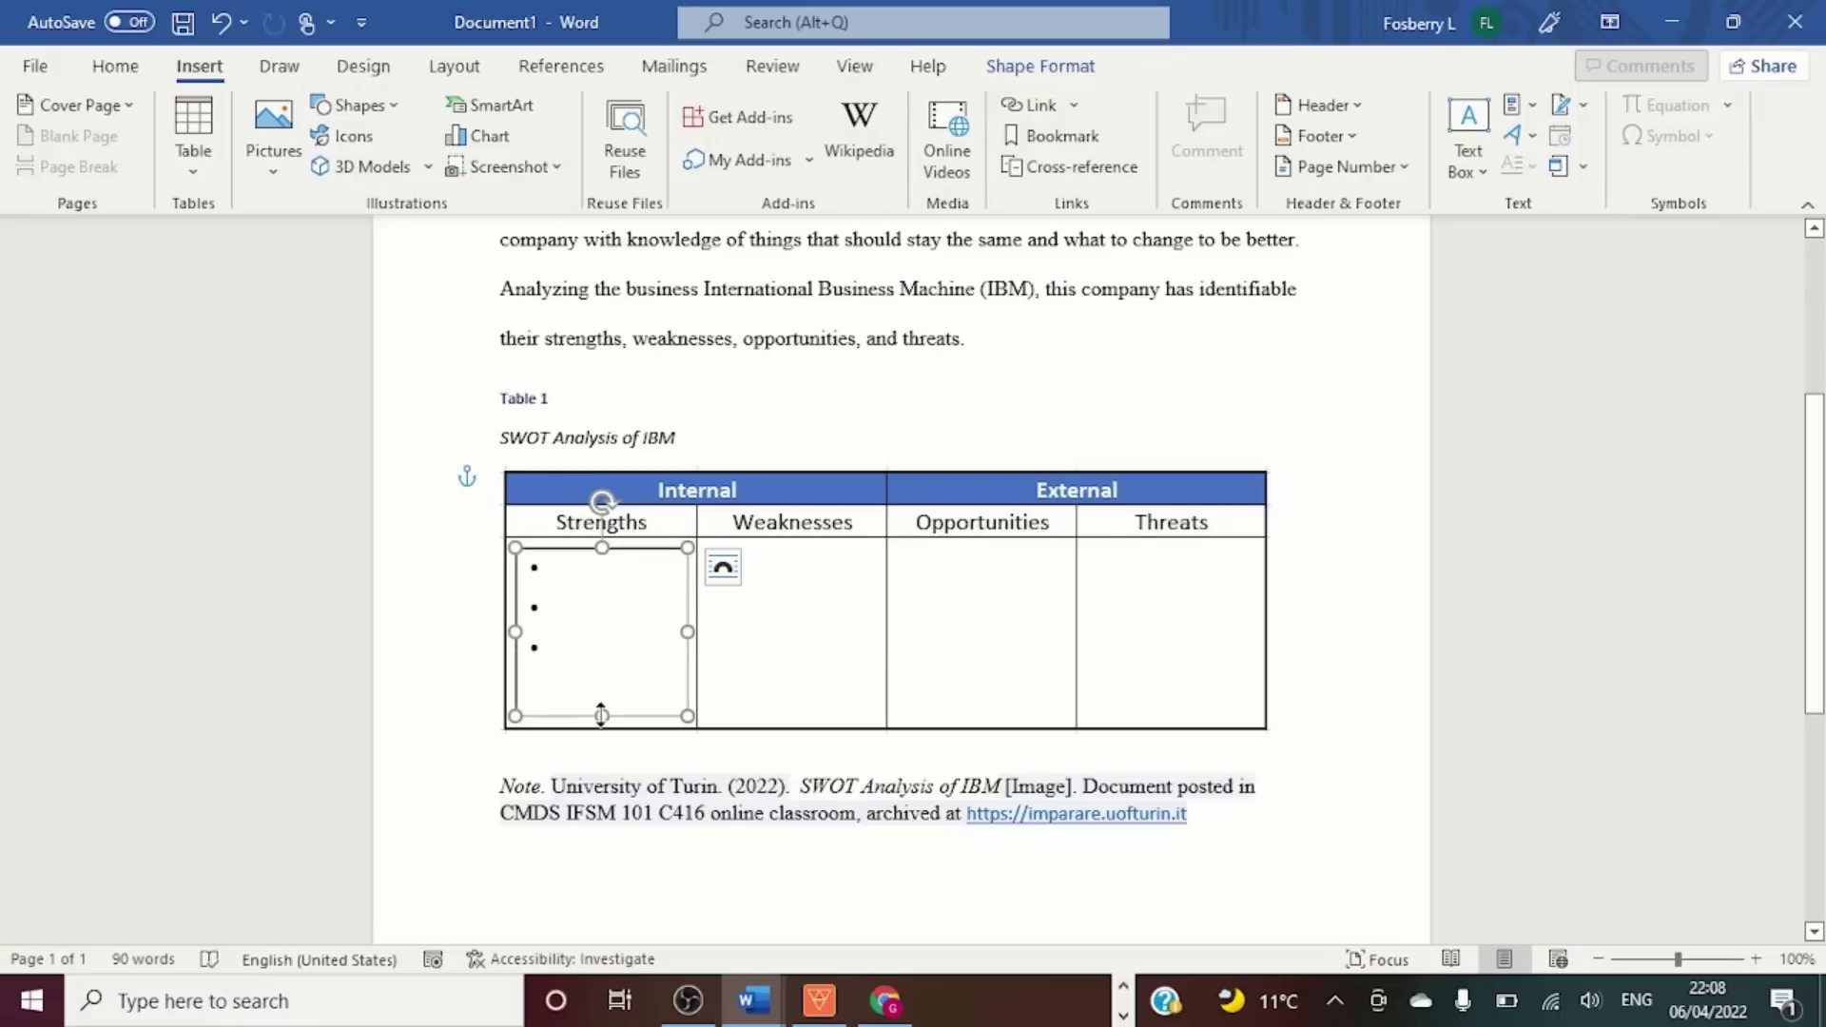
Copy the bulleted text box and paste a duplicate below the note.
right_click(601, 716)
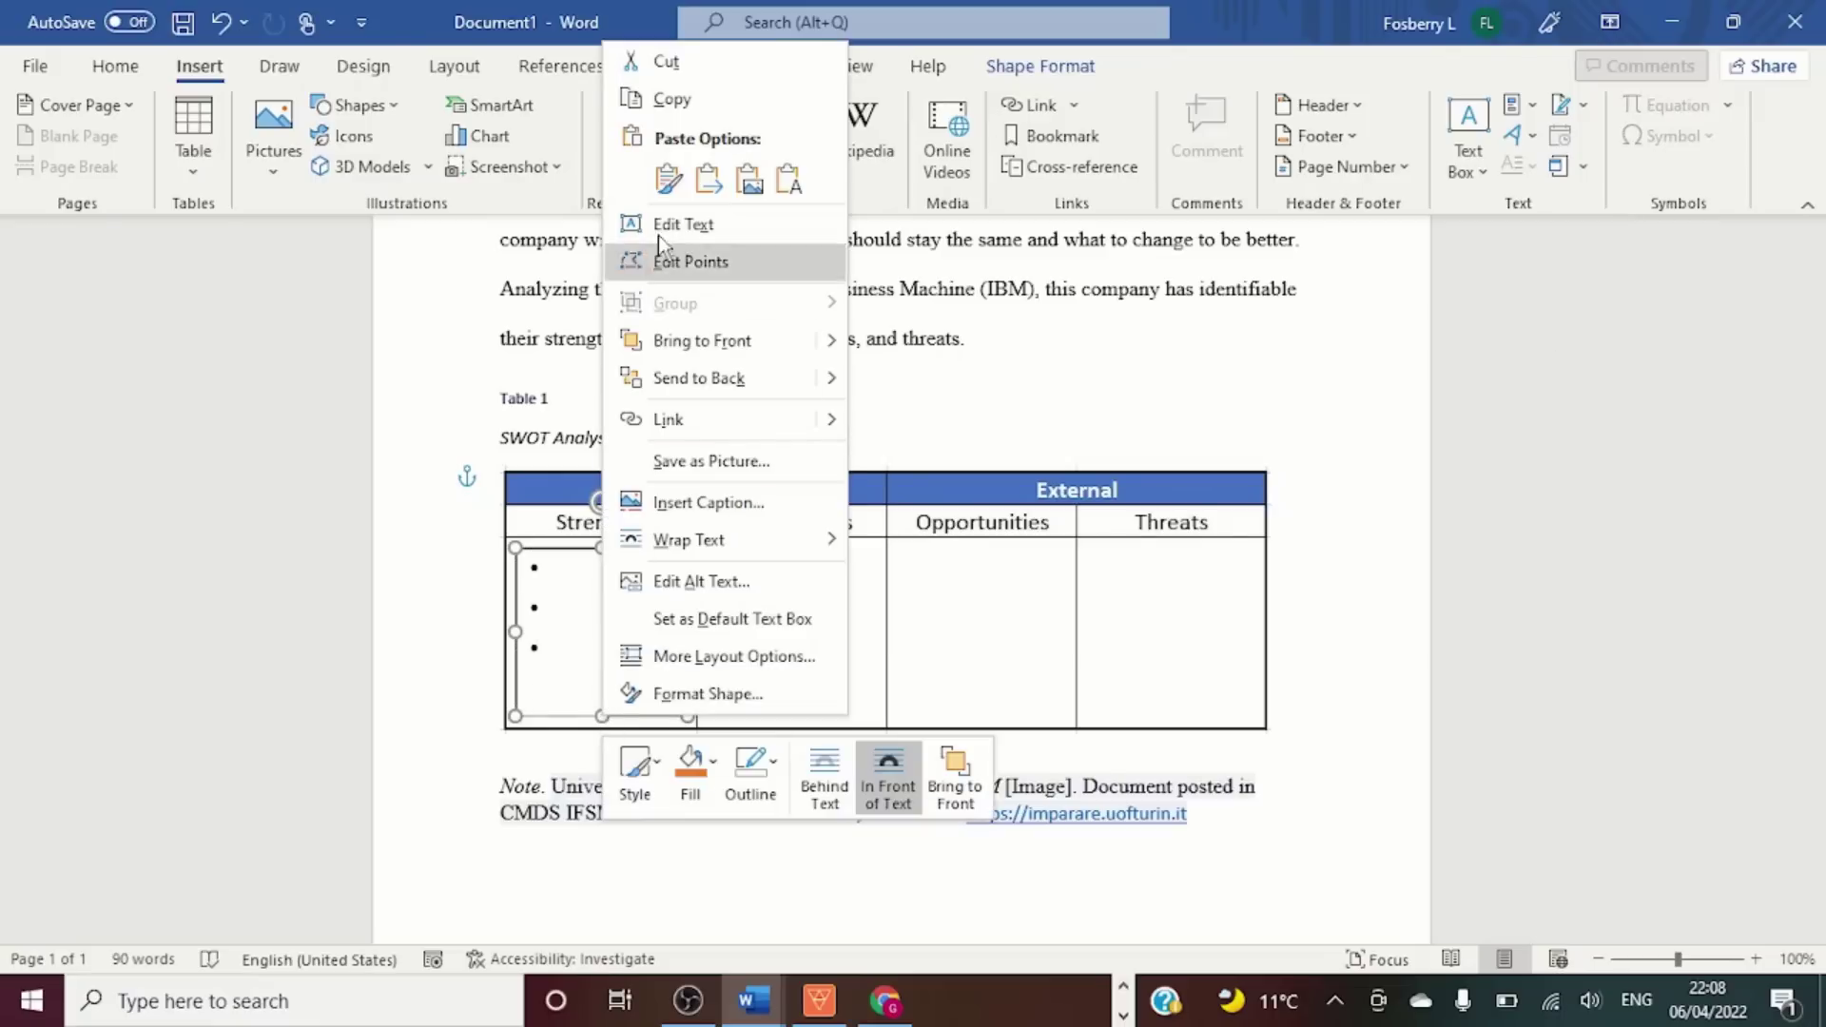
left_click(665, 99)
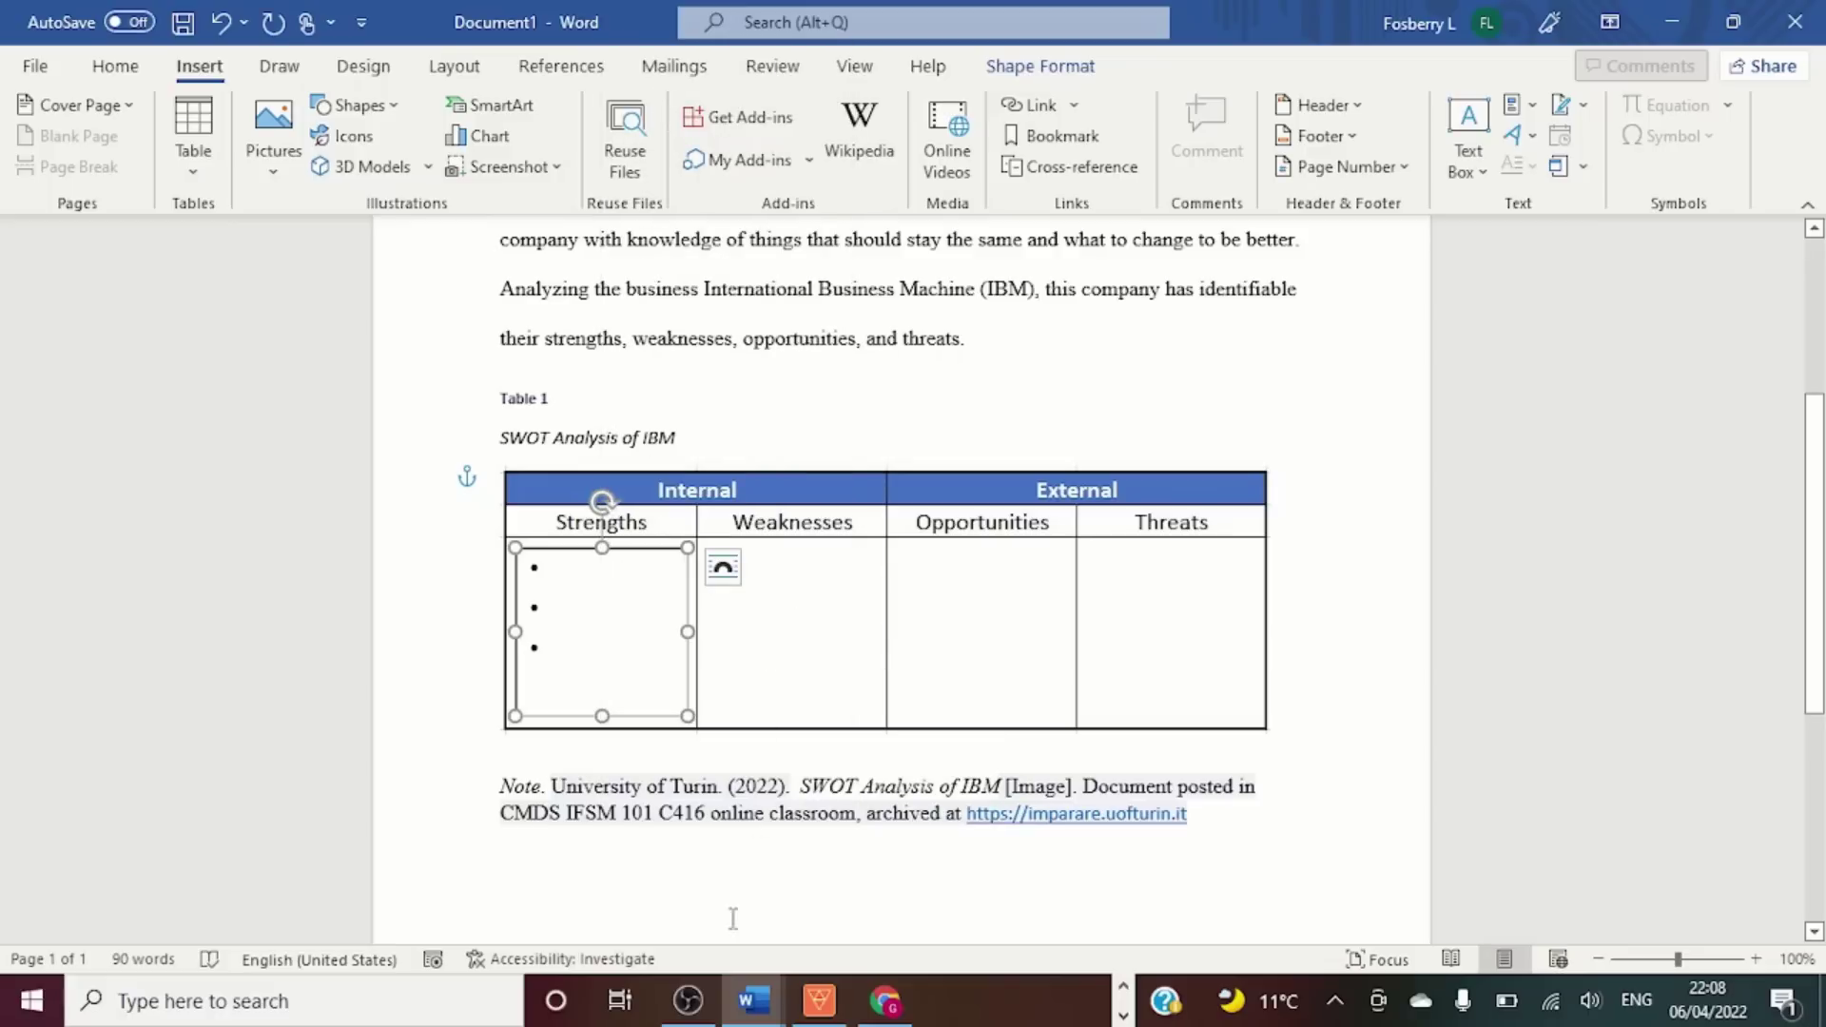
left_click(667, 881)
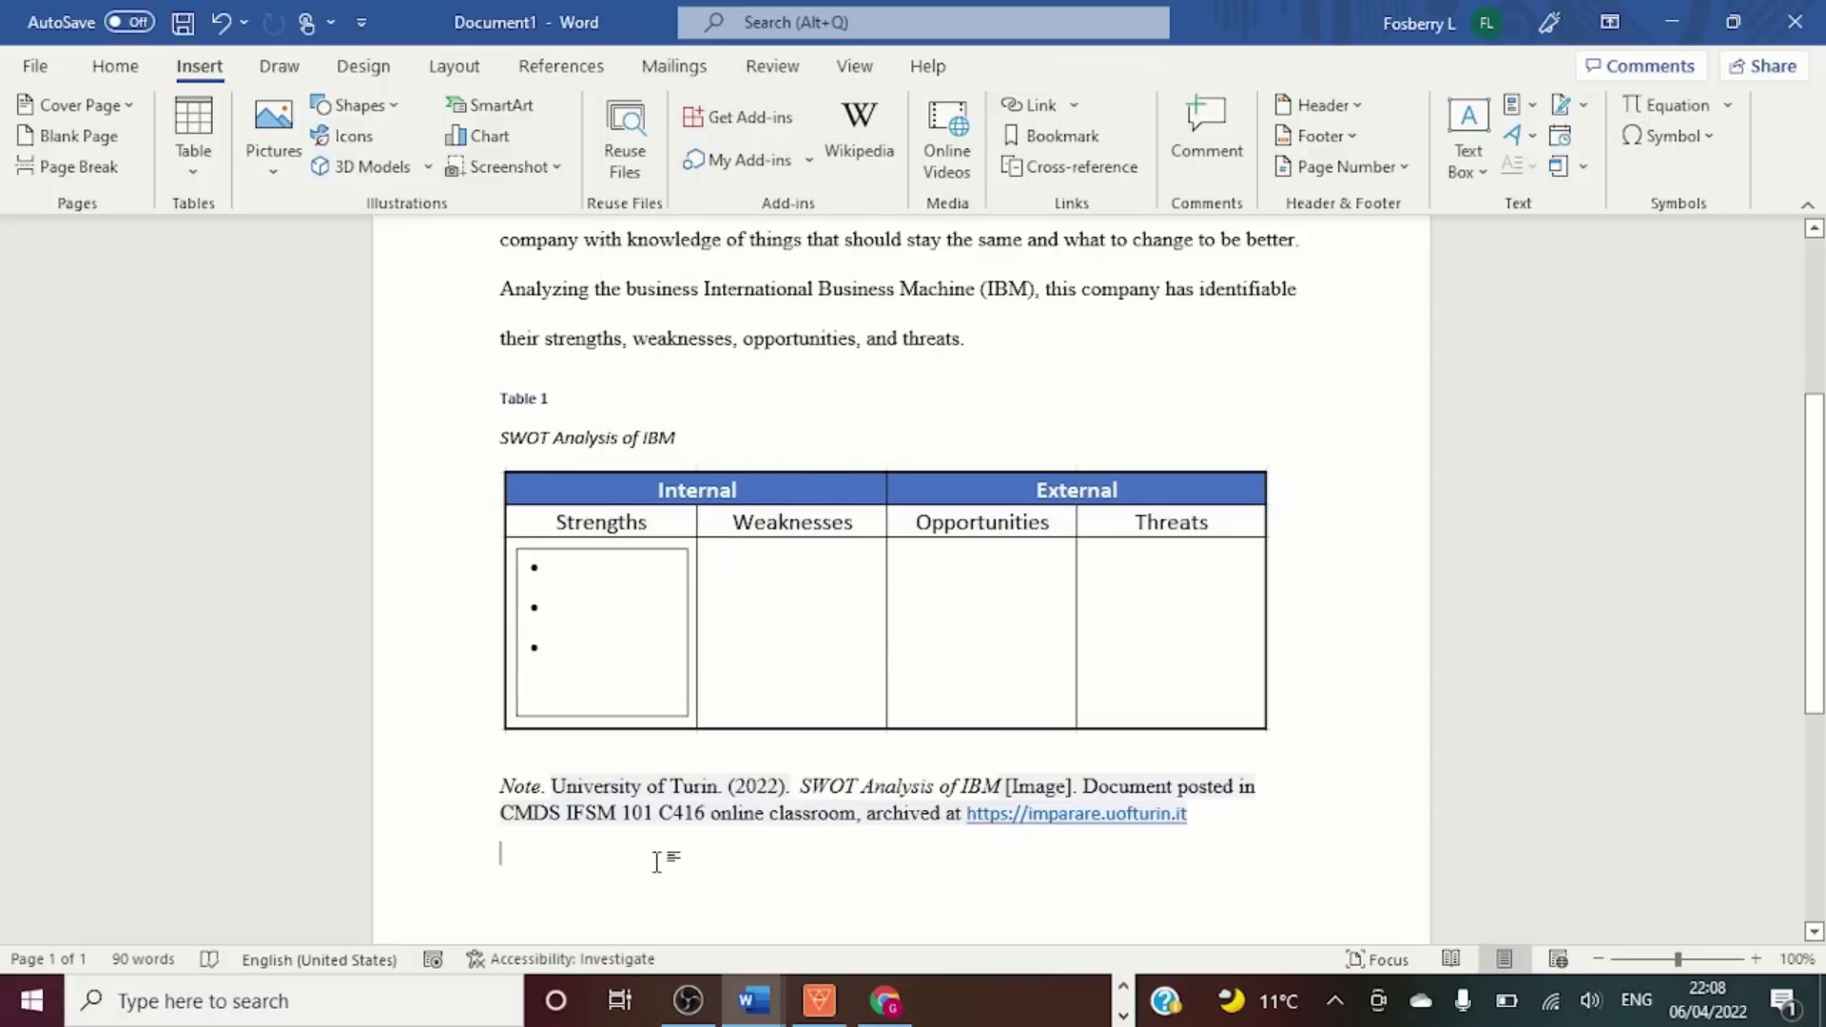
key("ctrl+v")
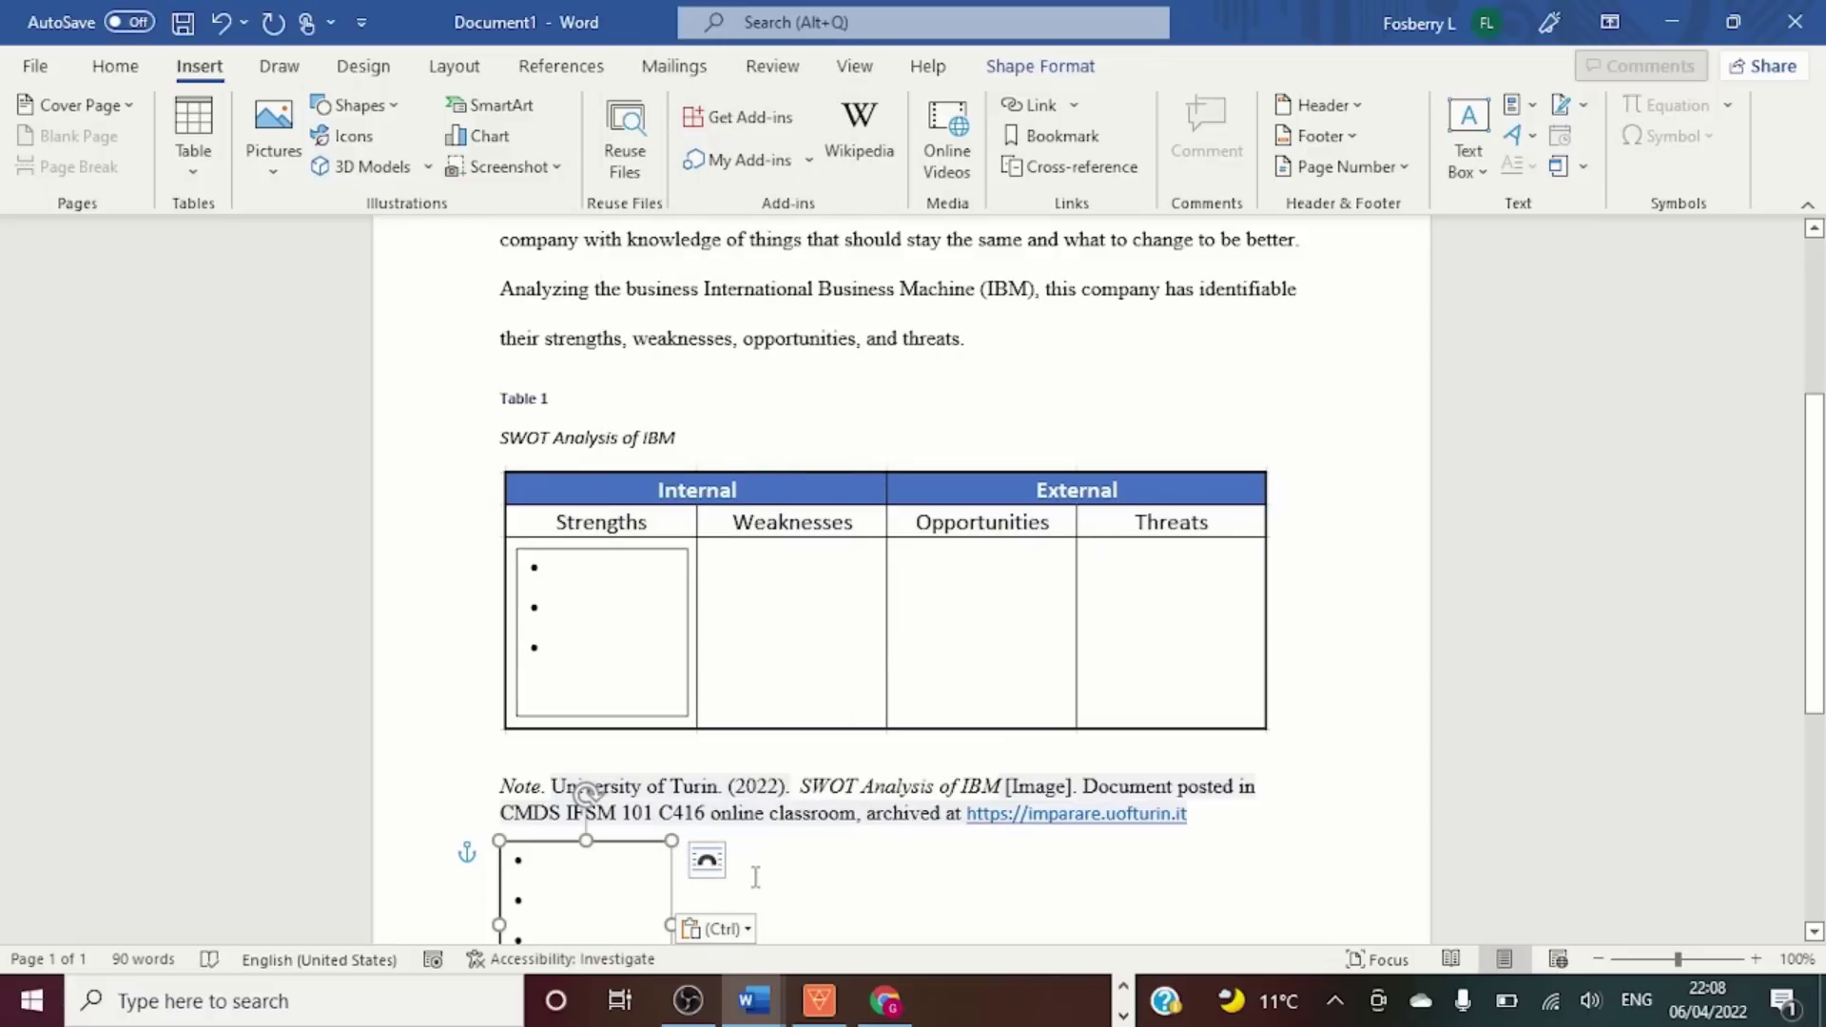
left_click(632, 879)
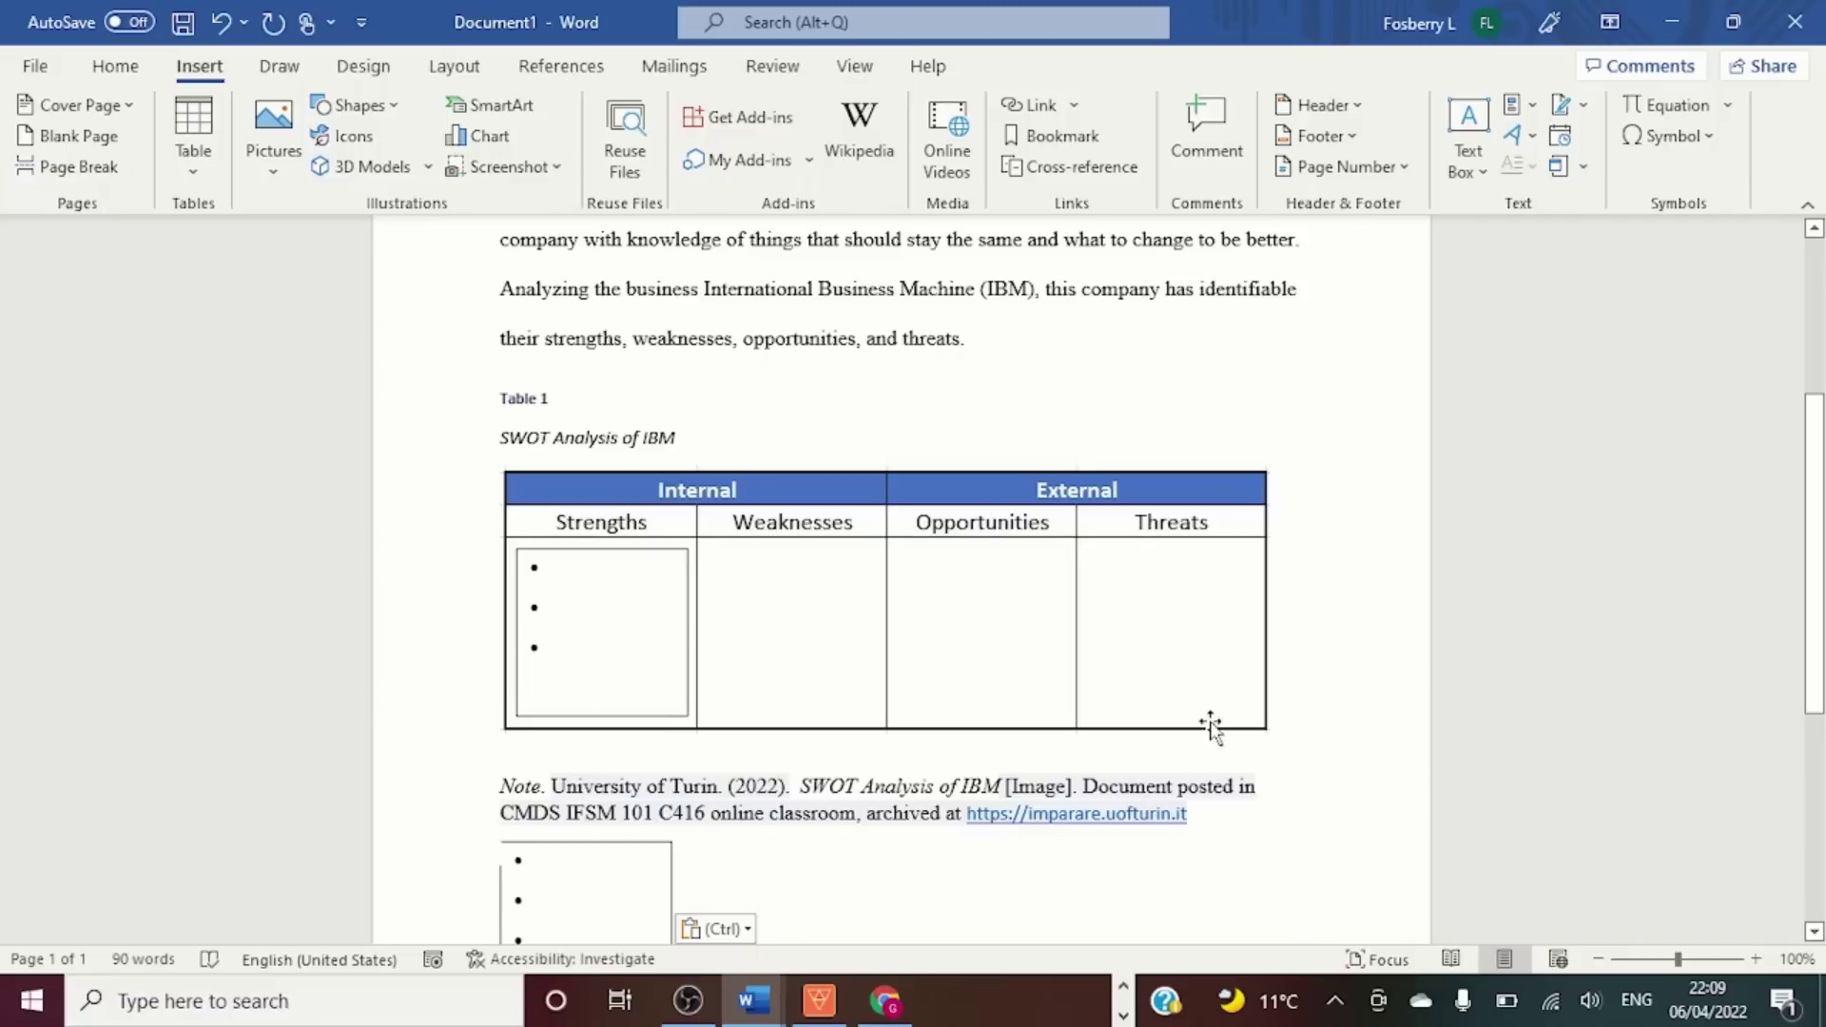
Move and resize the duplicate text box so it fits inside the Threats cell.
scroll(1208, 723, "down", 2)
left_click(629, 783)
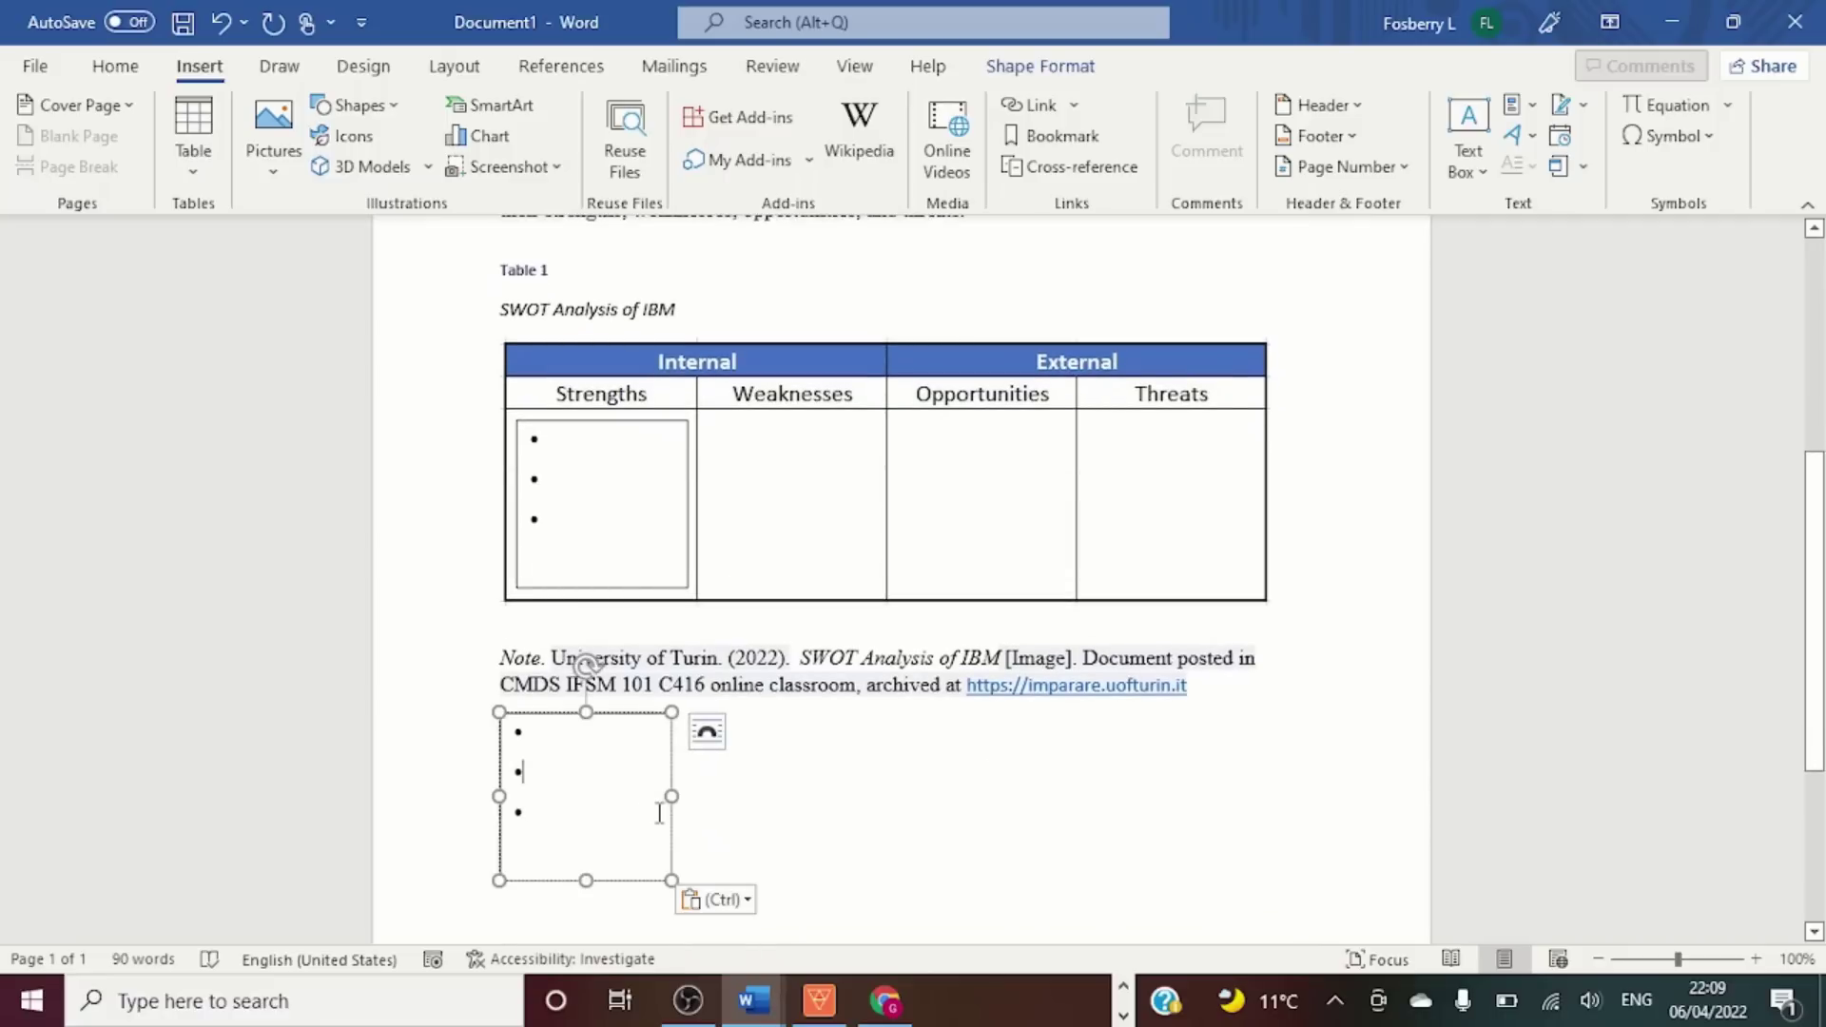
left_click_drag(673, 794, 1255, 740)
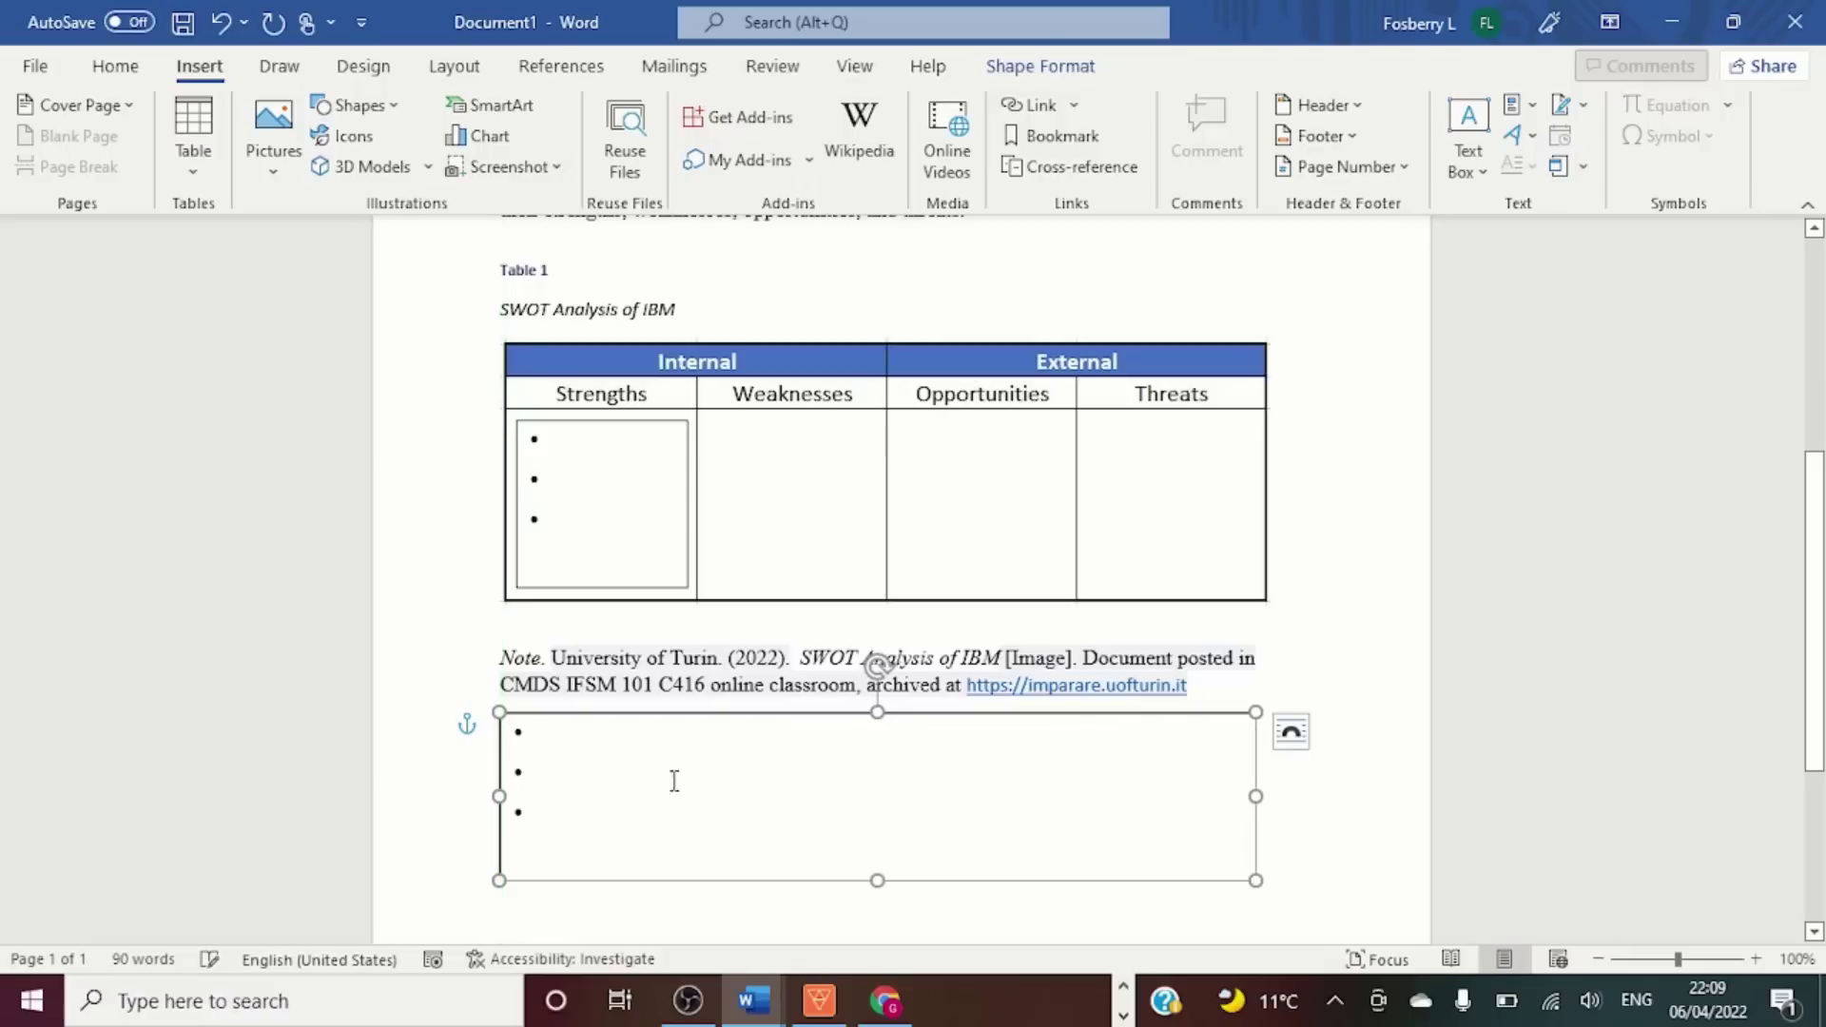
left_click_drag(500, 797, 1087, 759)
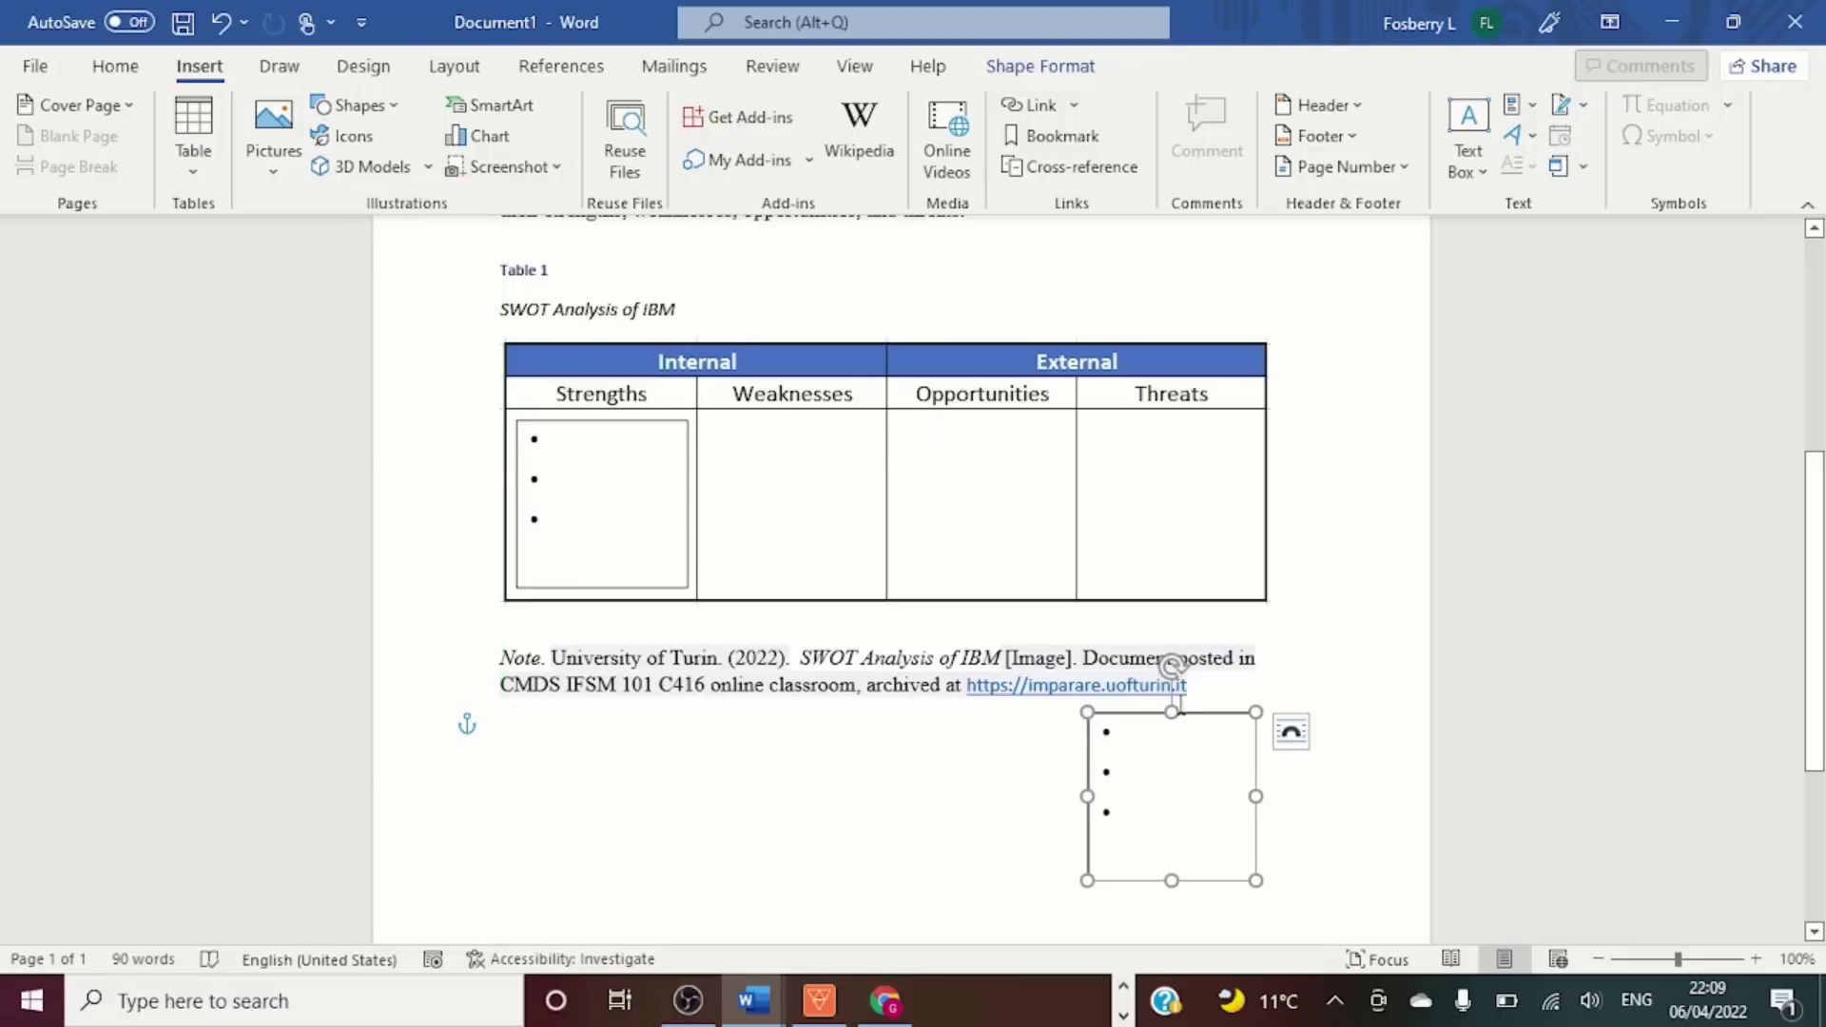
left_click_drag(1174, 706, 1204, 418)
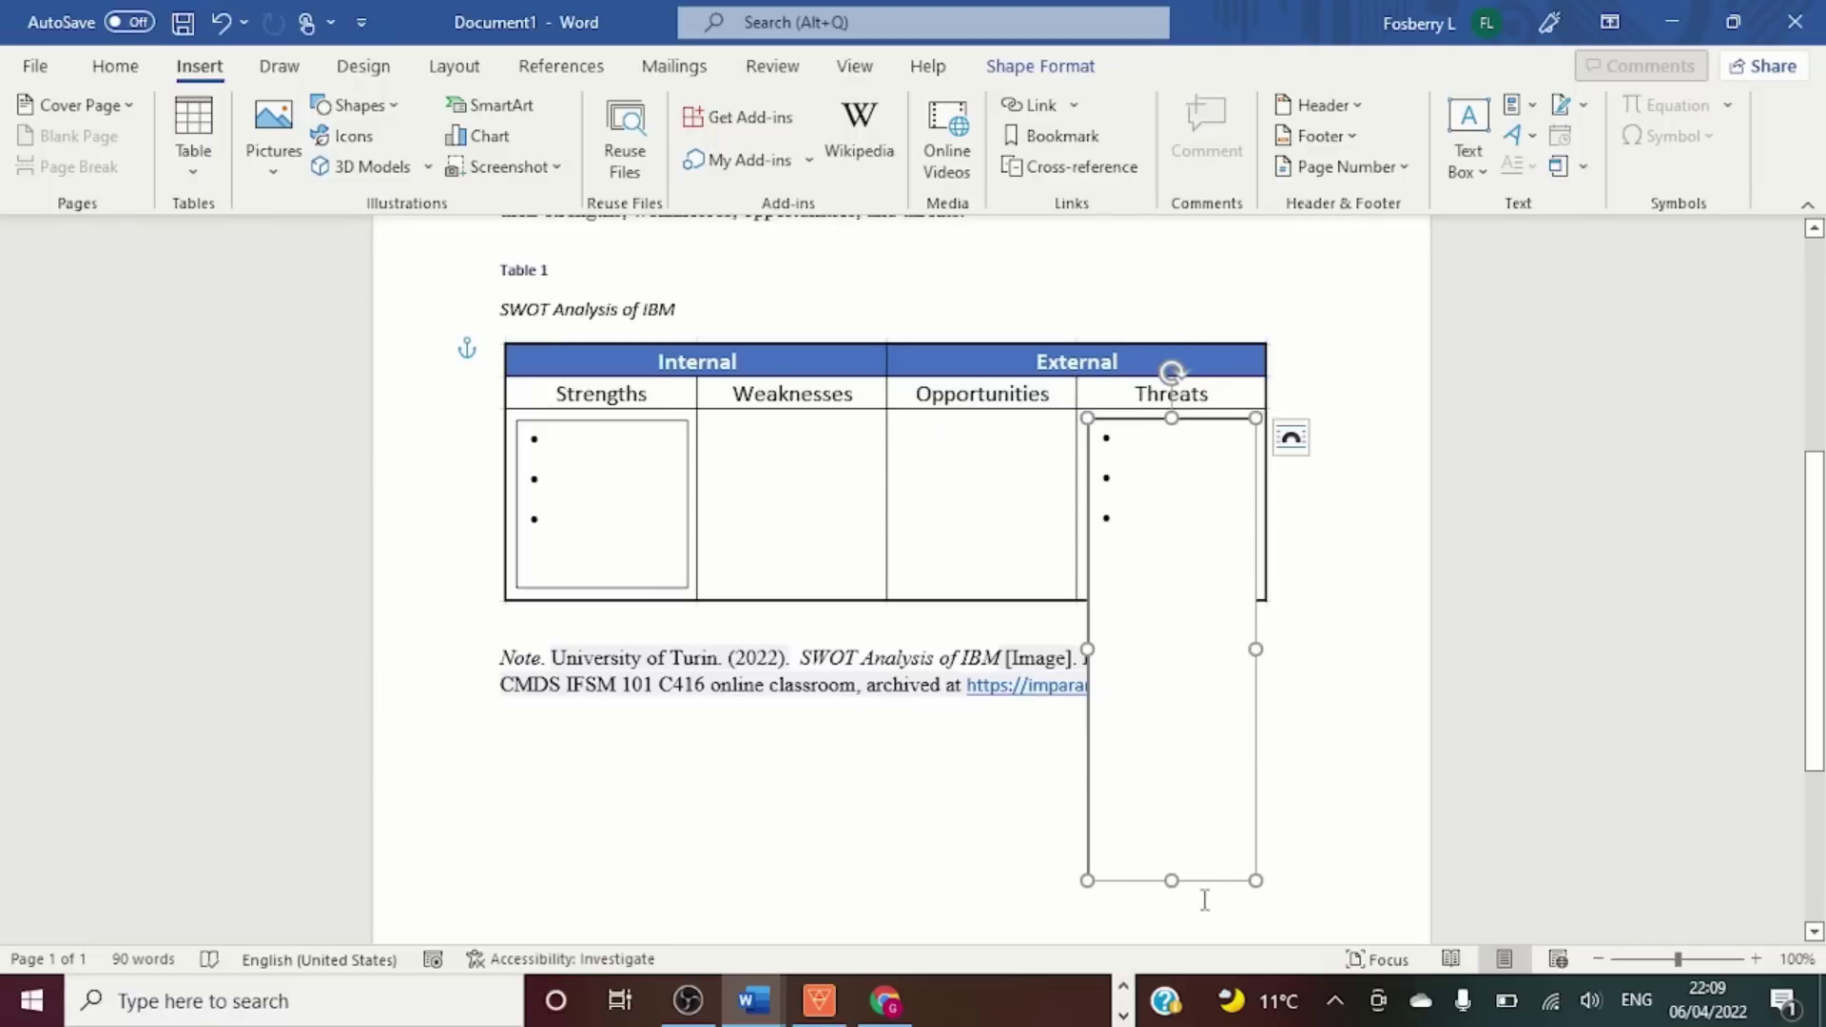
left_click_drag(1174, 881, 1161, 586)
left_click(1177, 795)
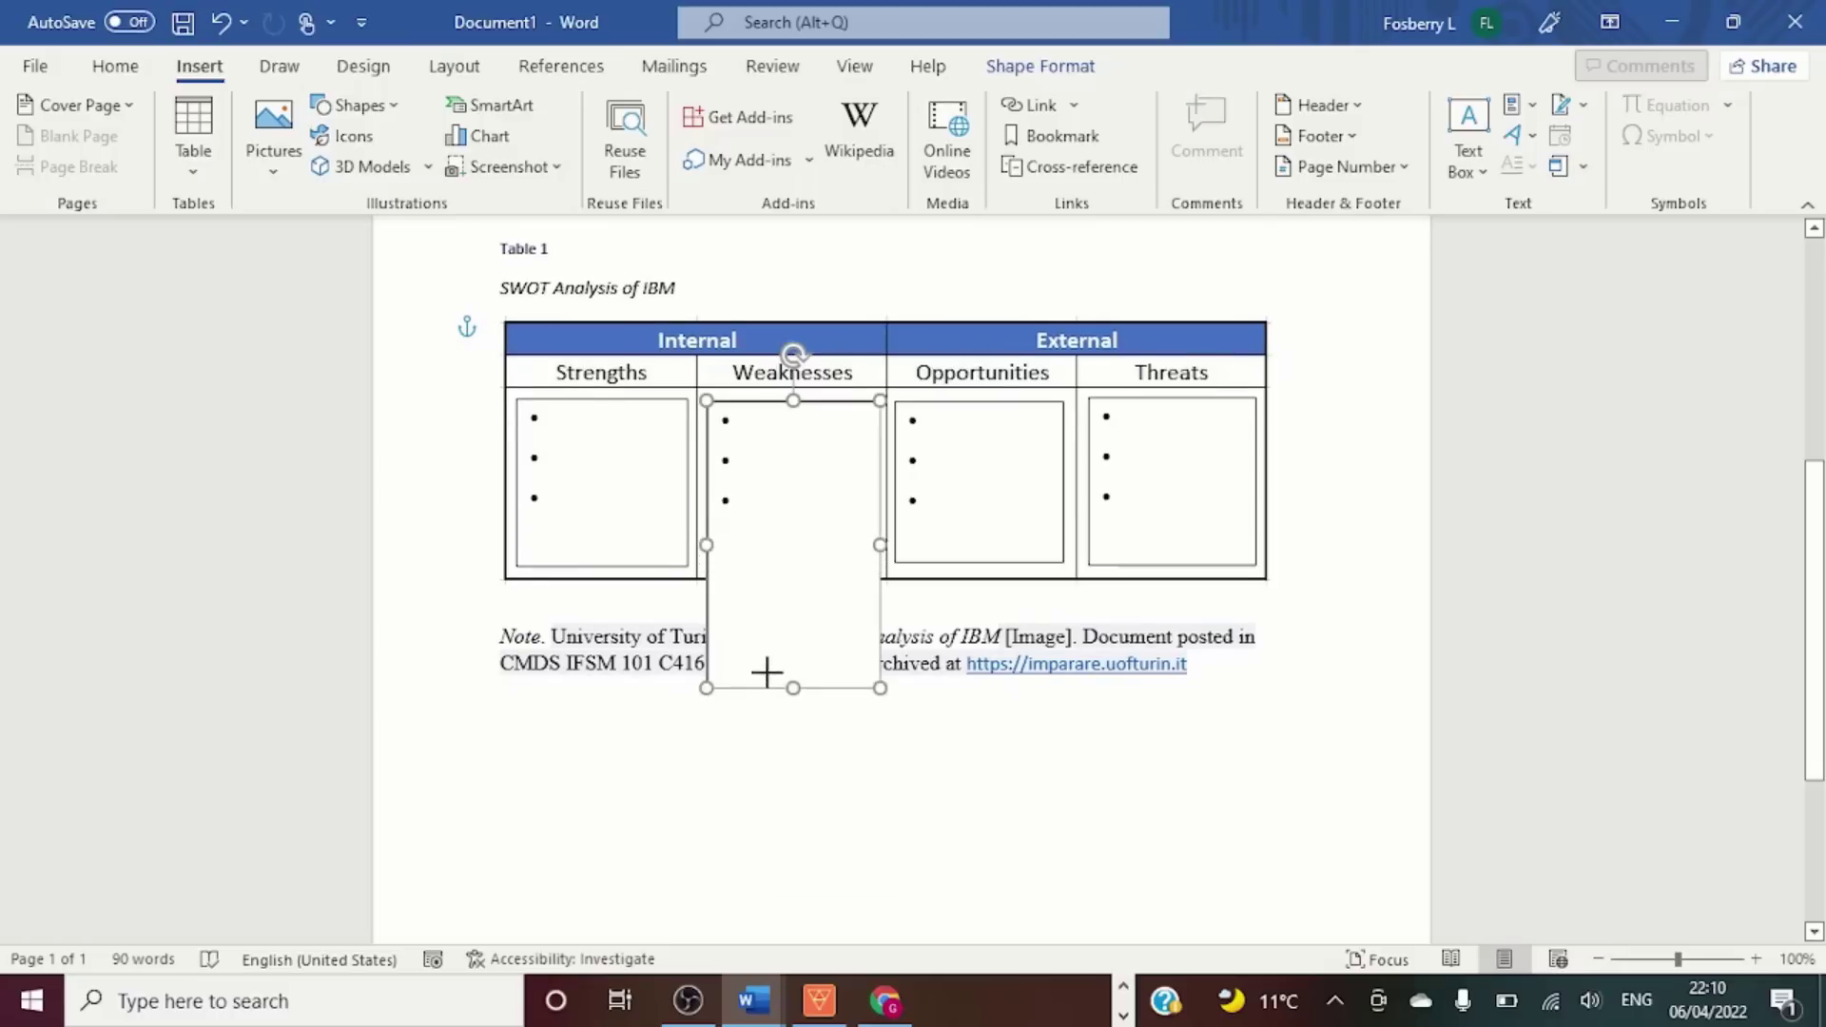
Fit the Weaknesses text box to its cell, then fill the Strengths bullets with Product Line, R/D and Name.
left_click_drag(767, 673, 767, 554)
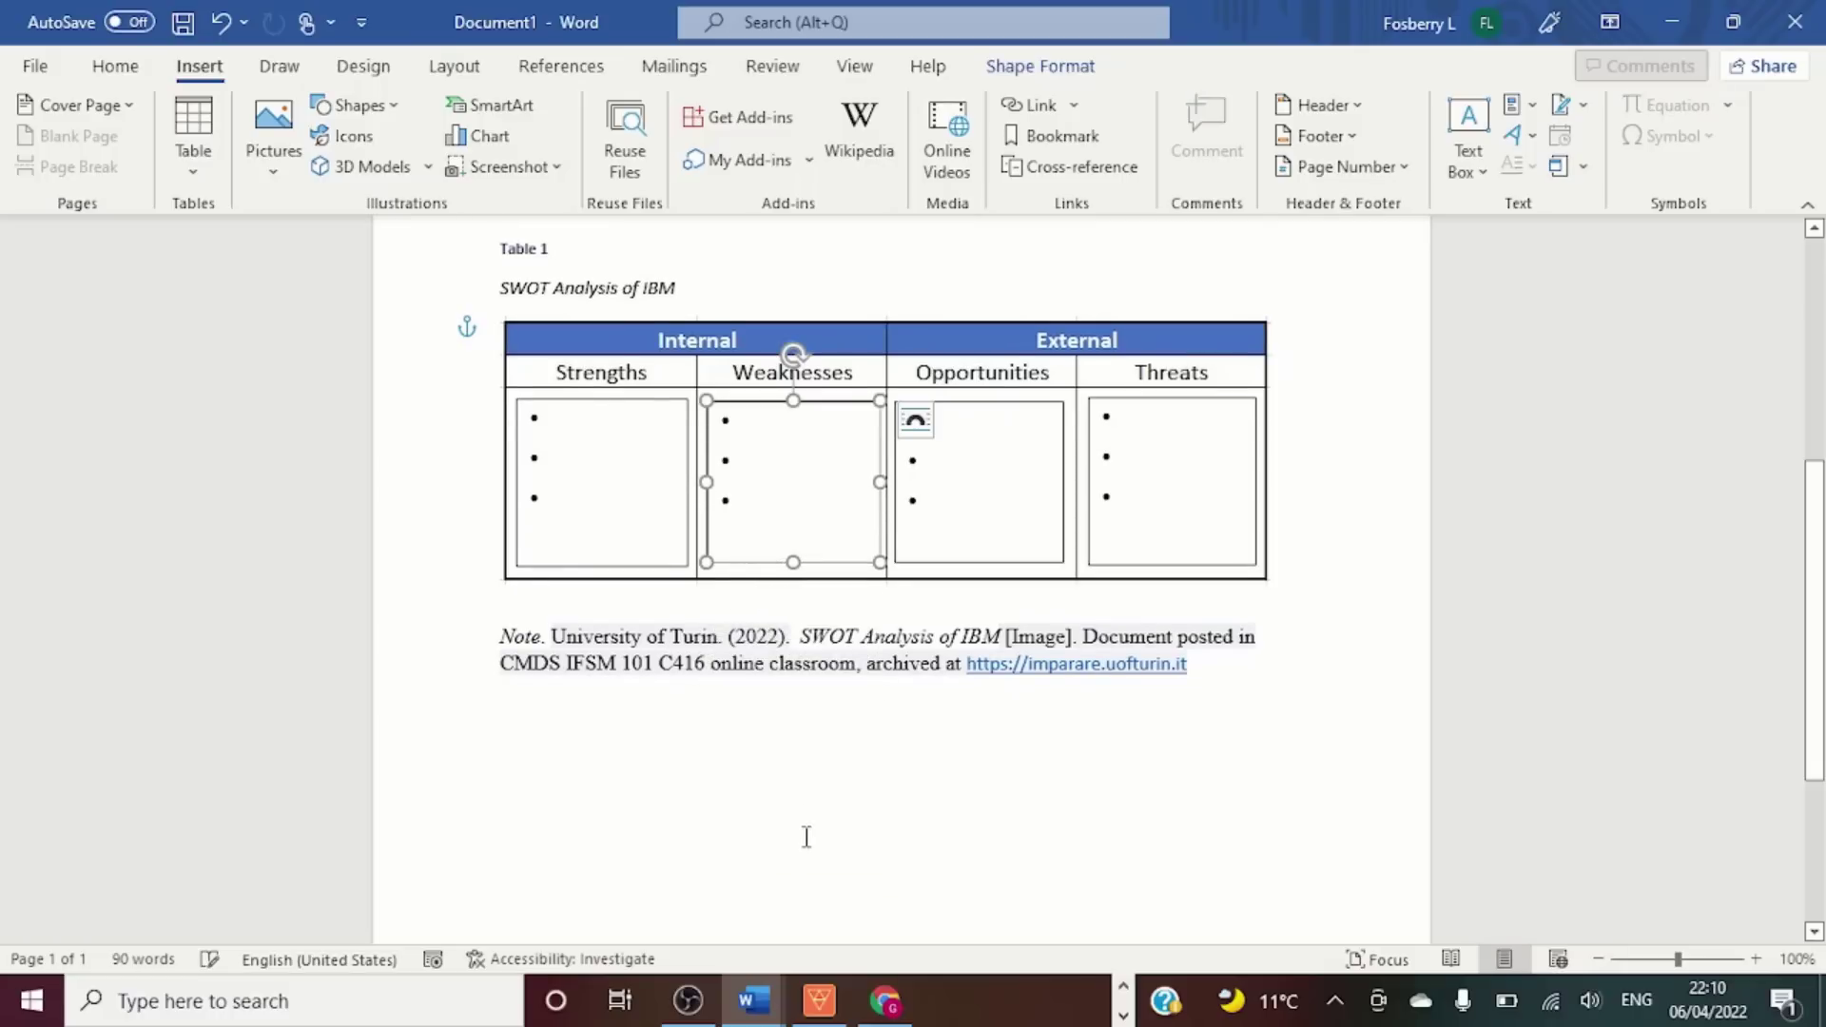
left_click(849, 787)
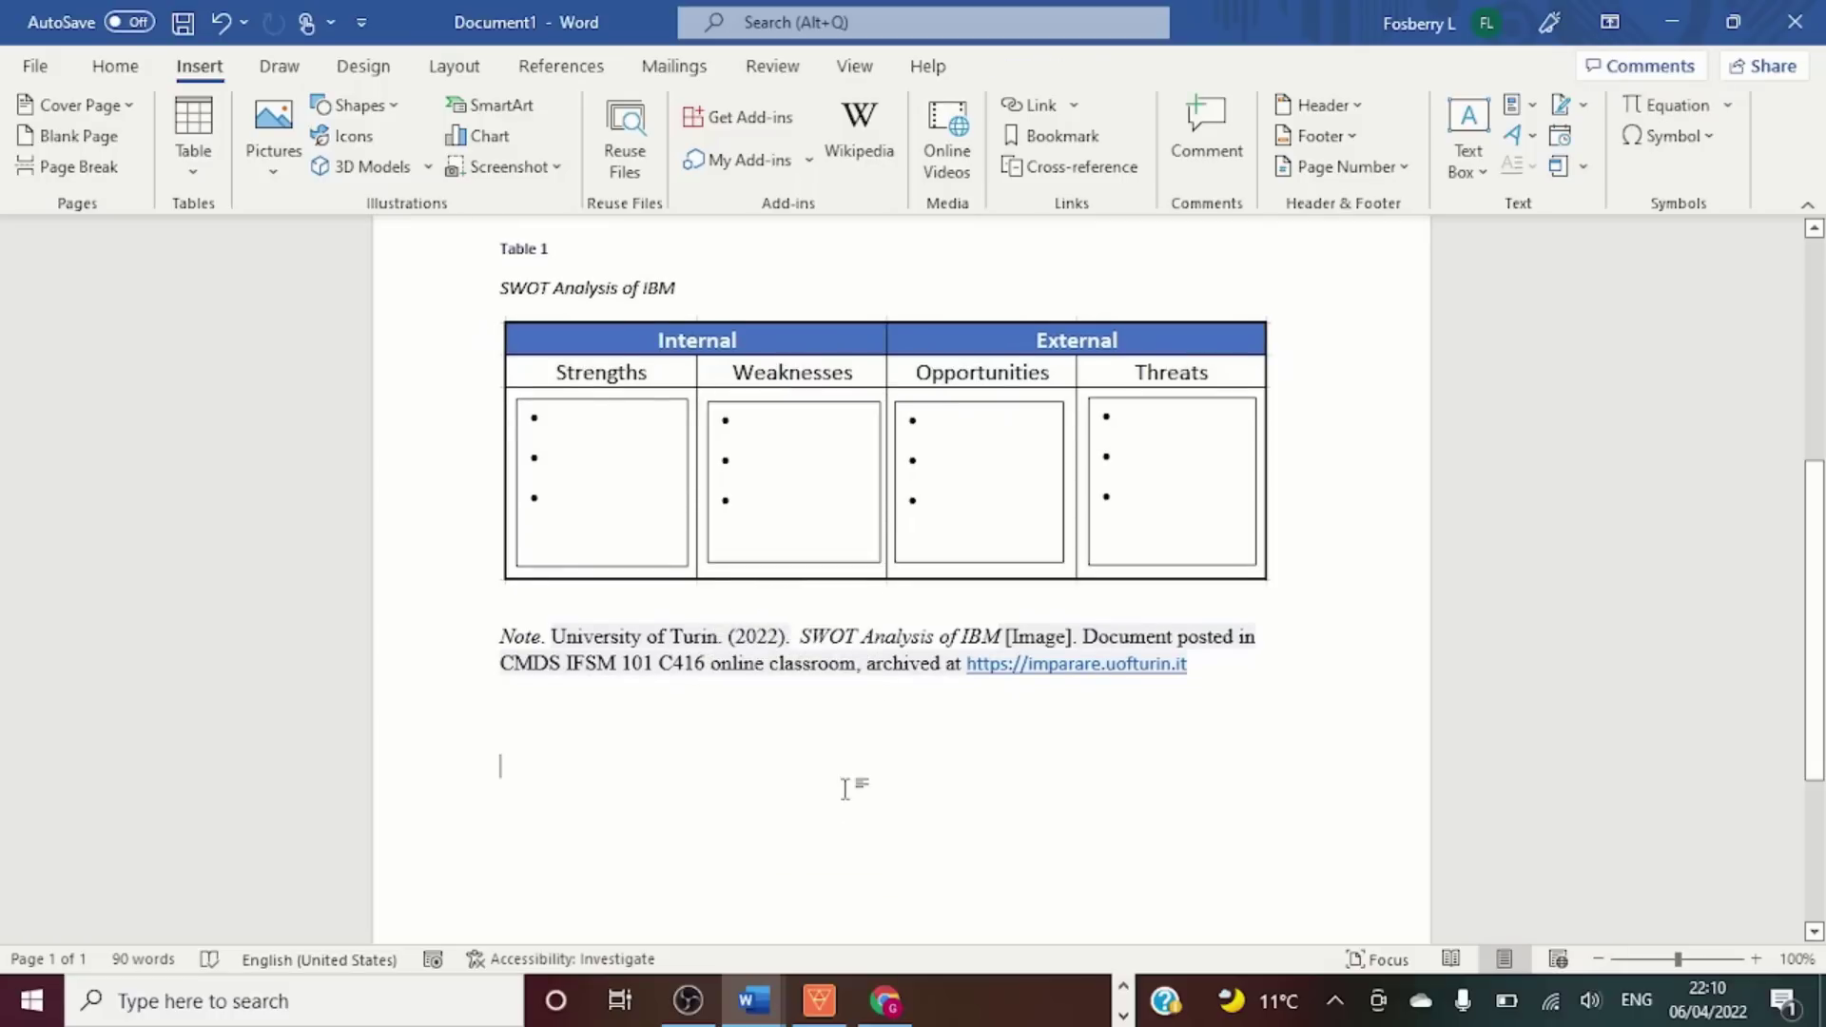
left_click(582, 415)
left_click(633, 395)
type("Product Line")
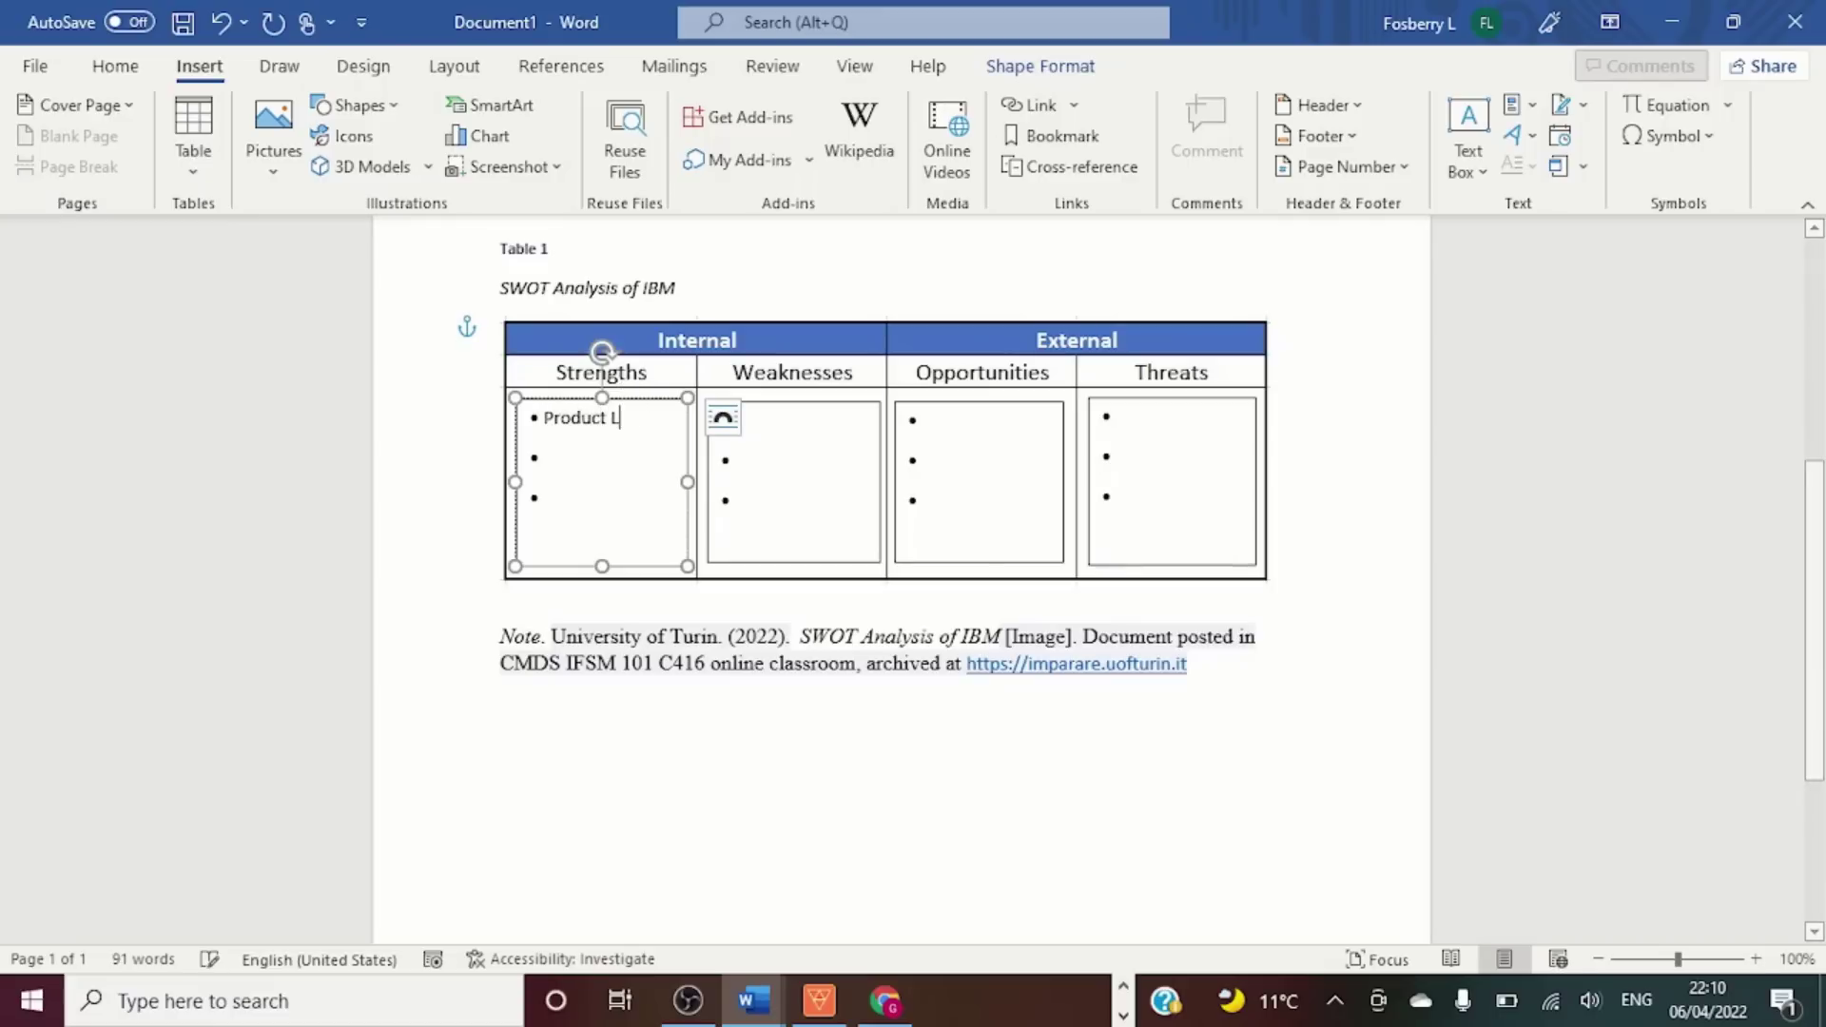
left_click(549, 459)
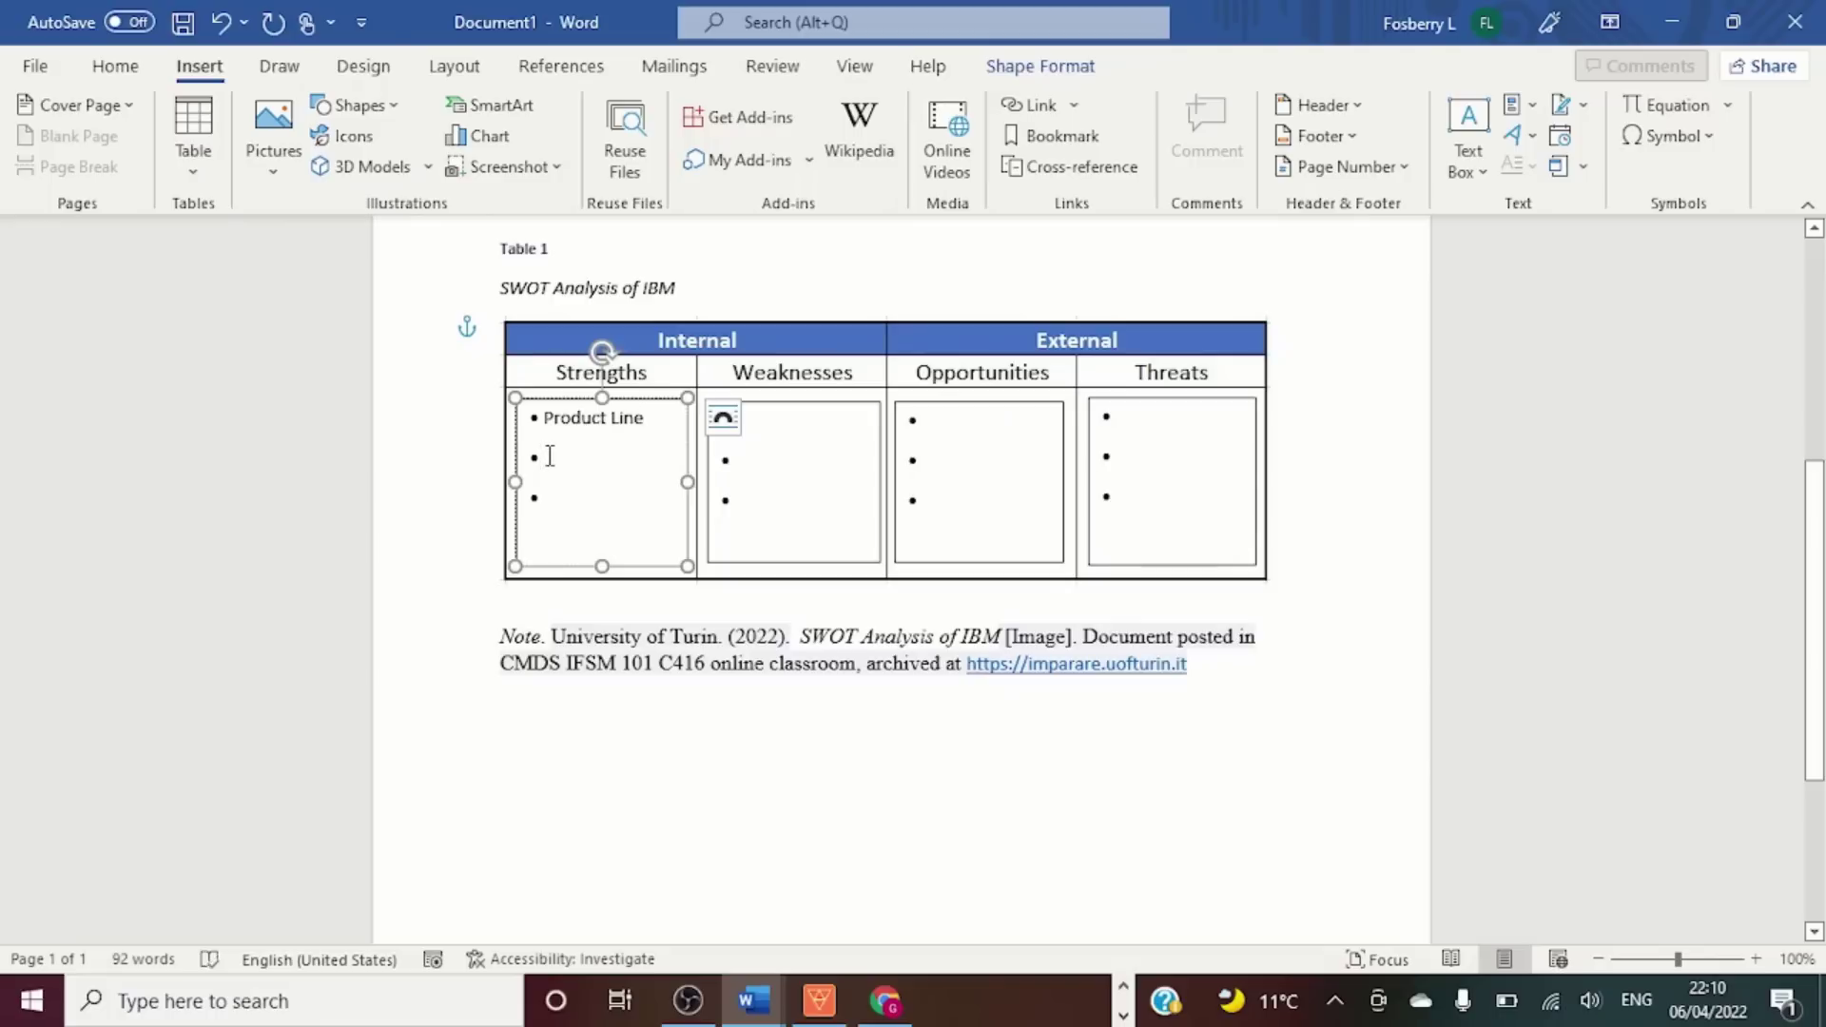
type("R/D")
left_click(547, 493)
type("Name")
left_click(691, 804)
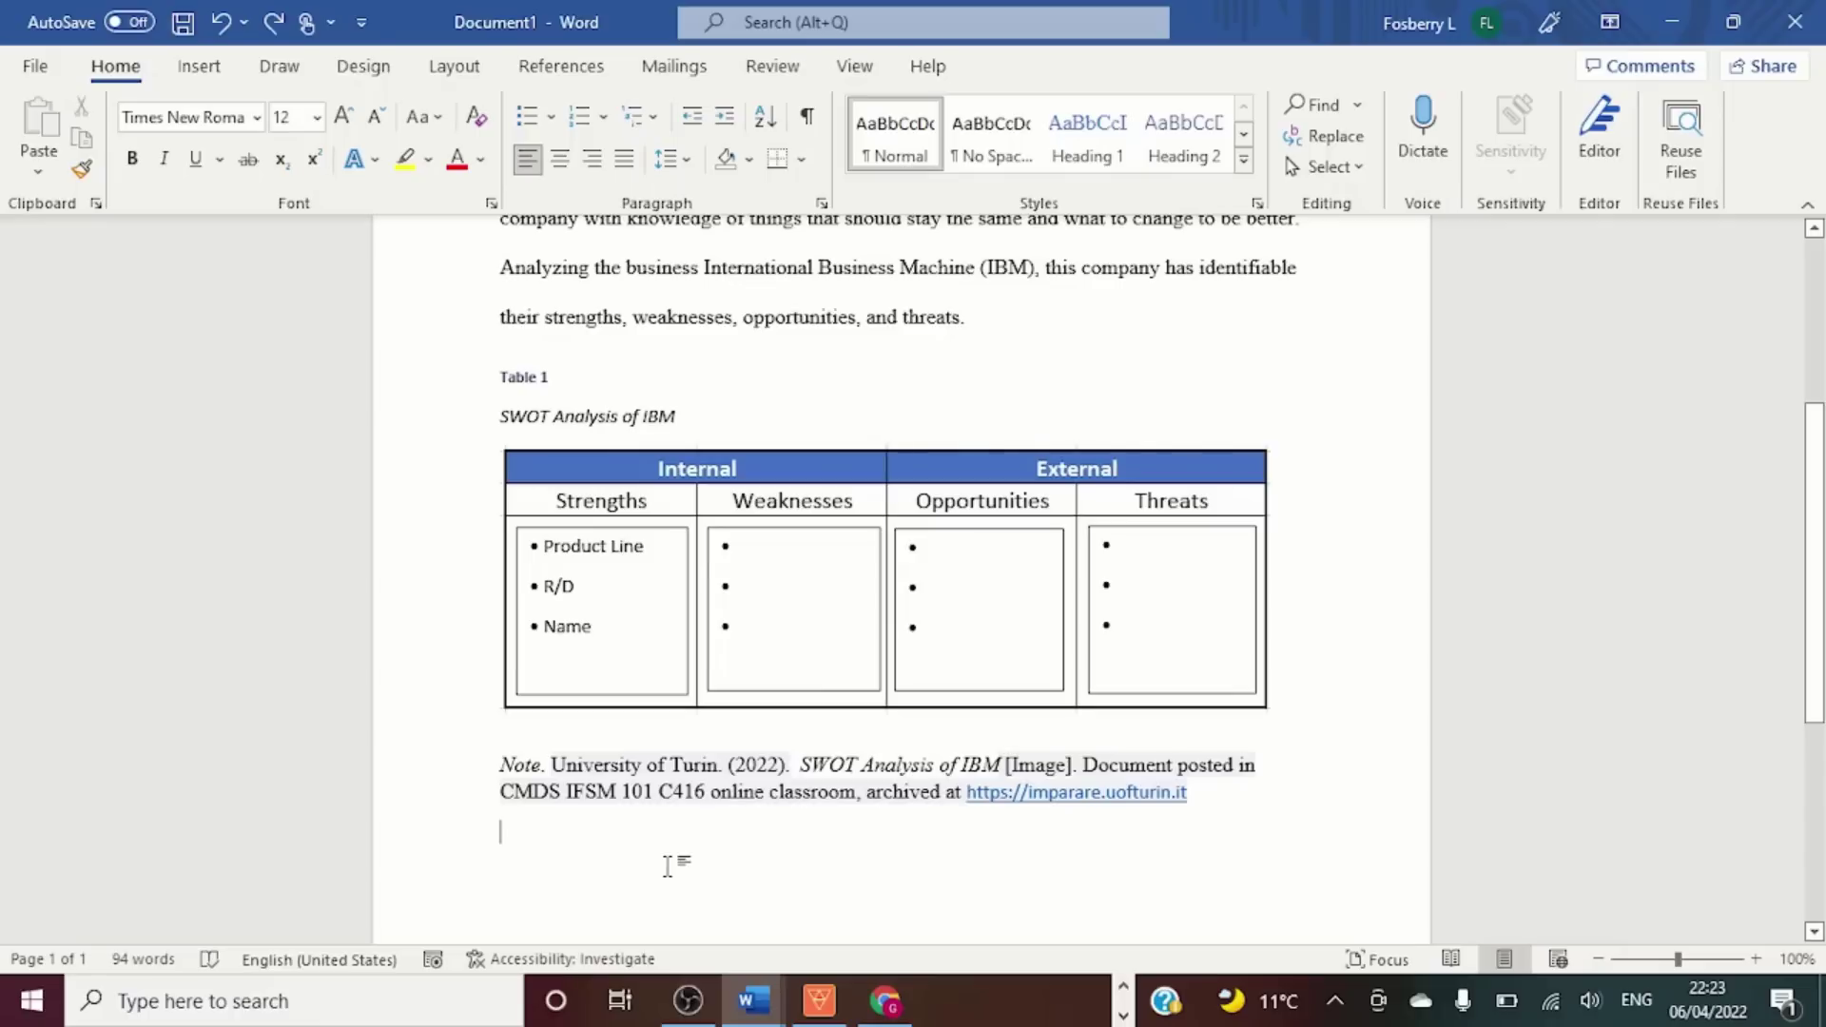
Set No Outline on the Strengths and Weaknesses text boxes.
left_click(209, 69)
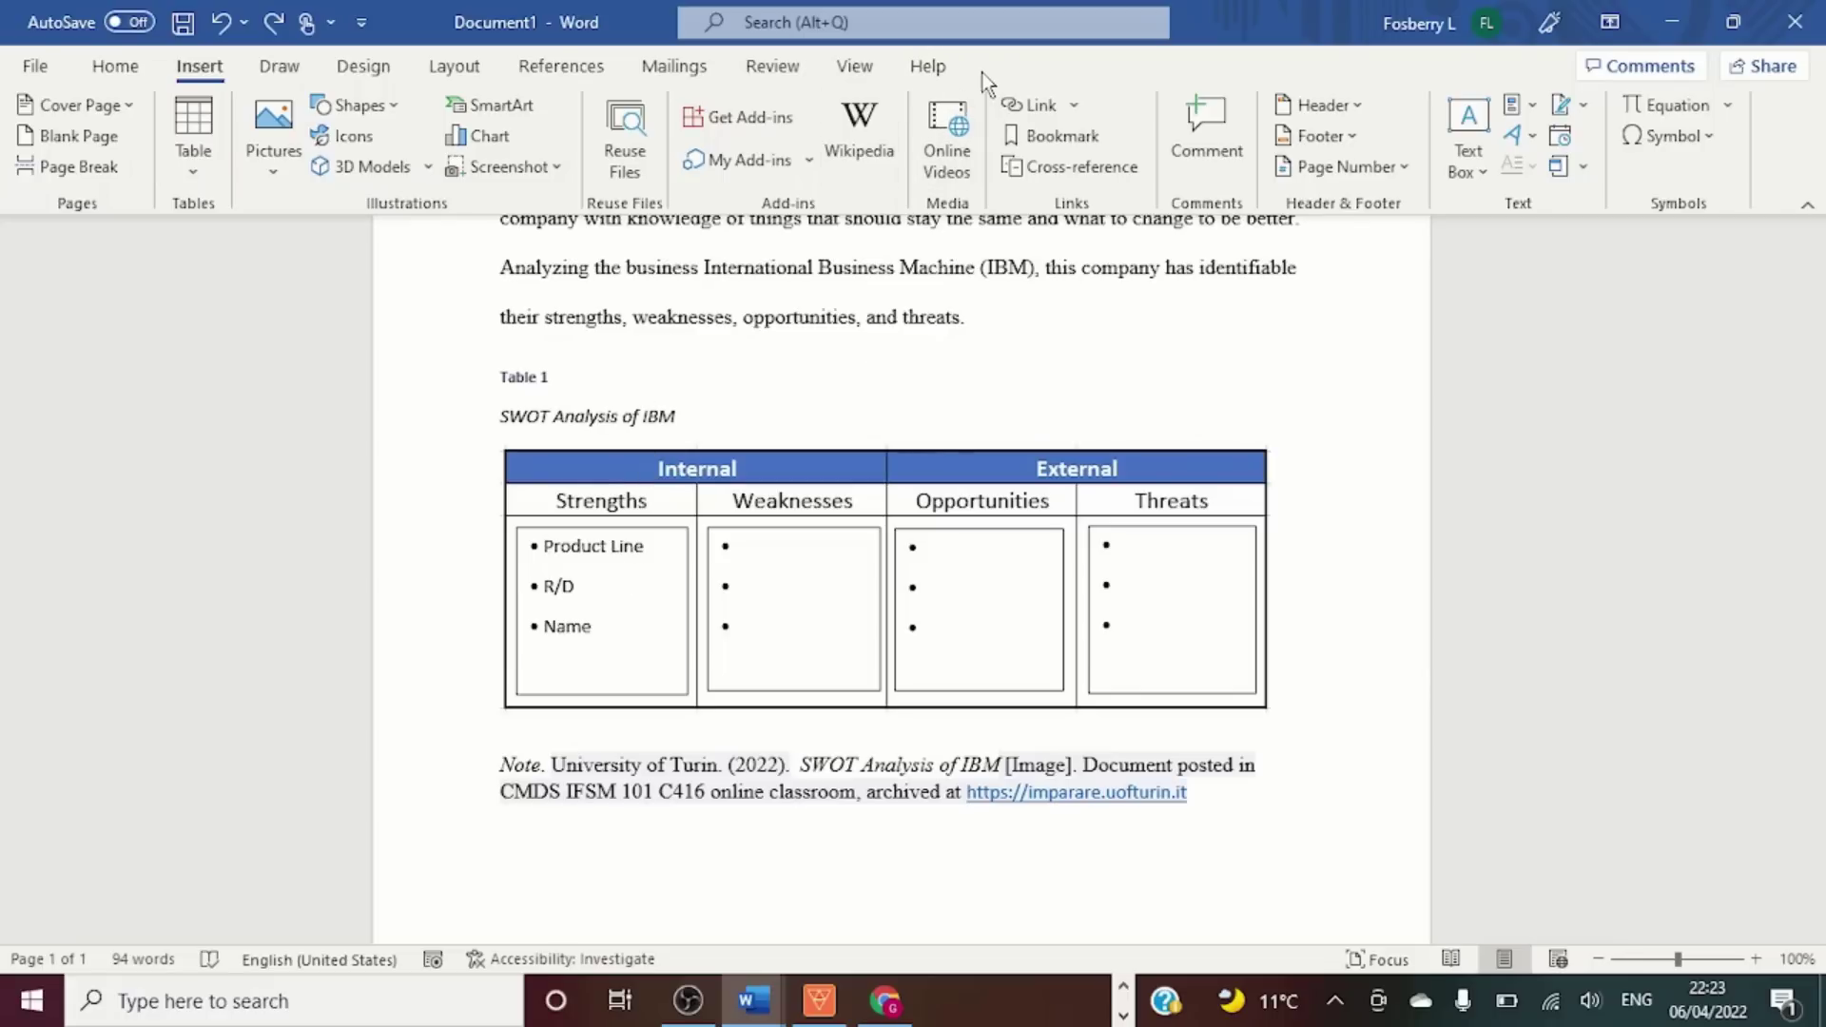
left_click(599, 587)
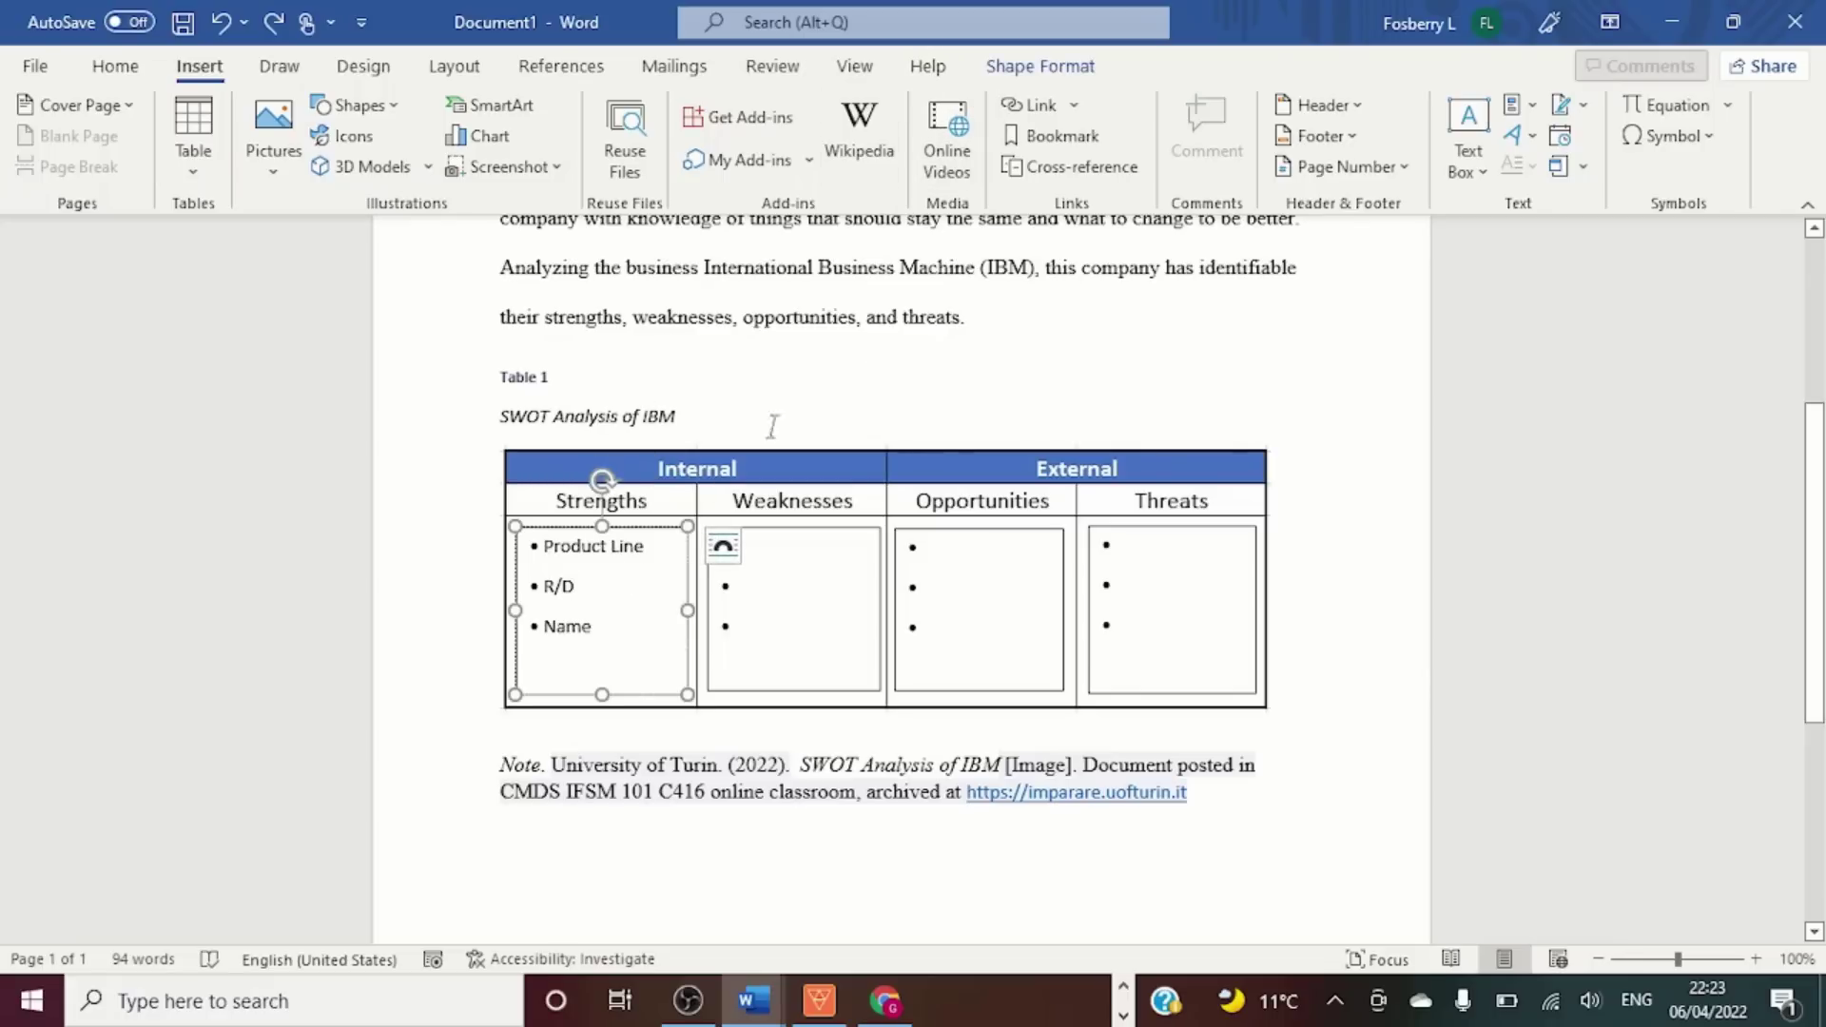
left_click(1018, 71)
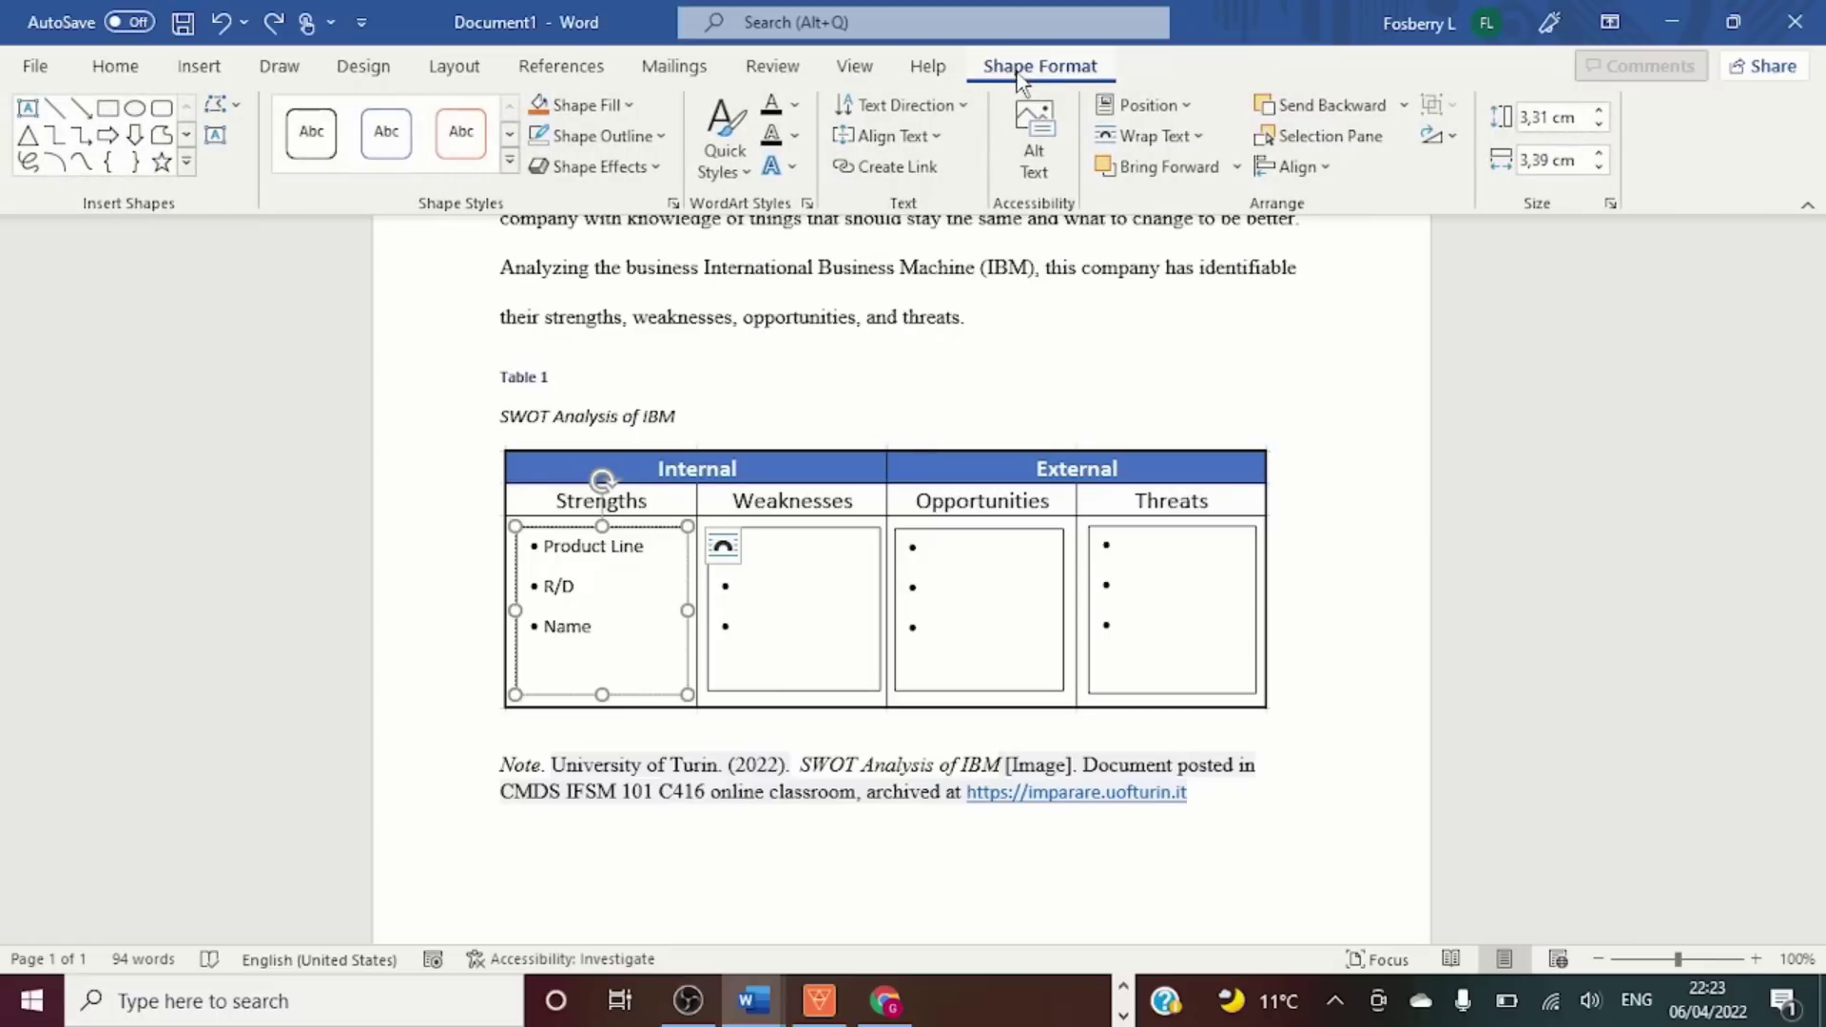
left_click(664, 139)
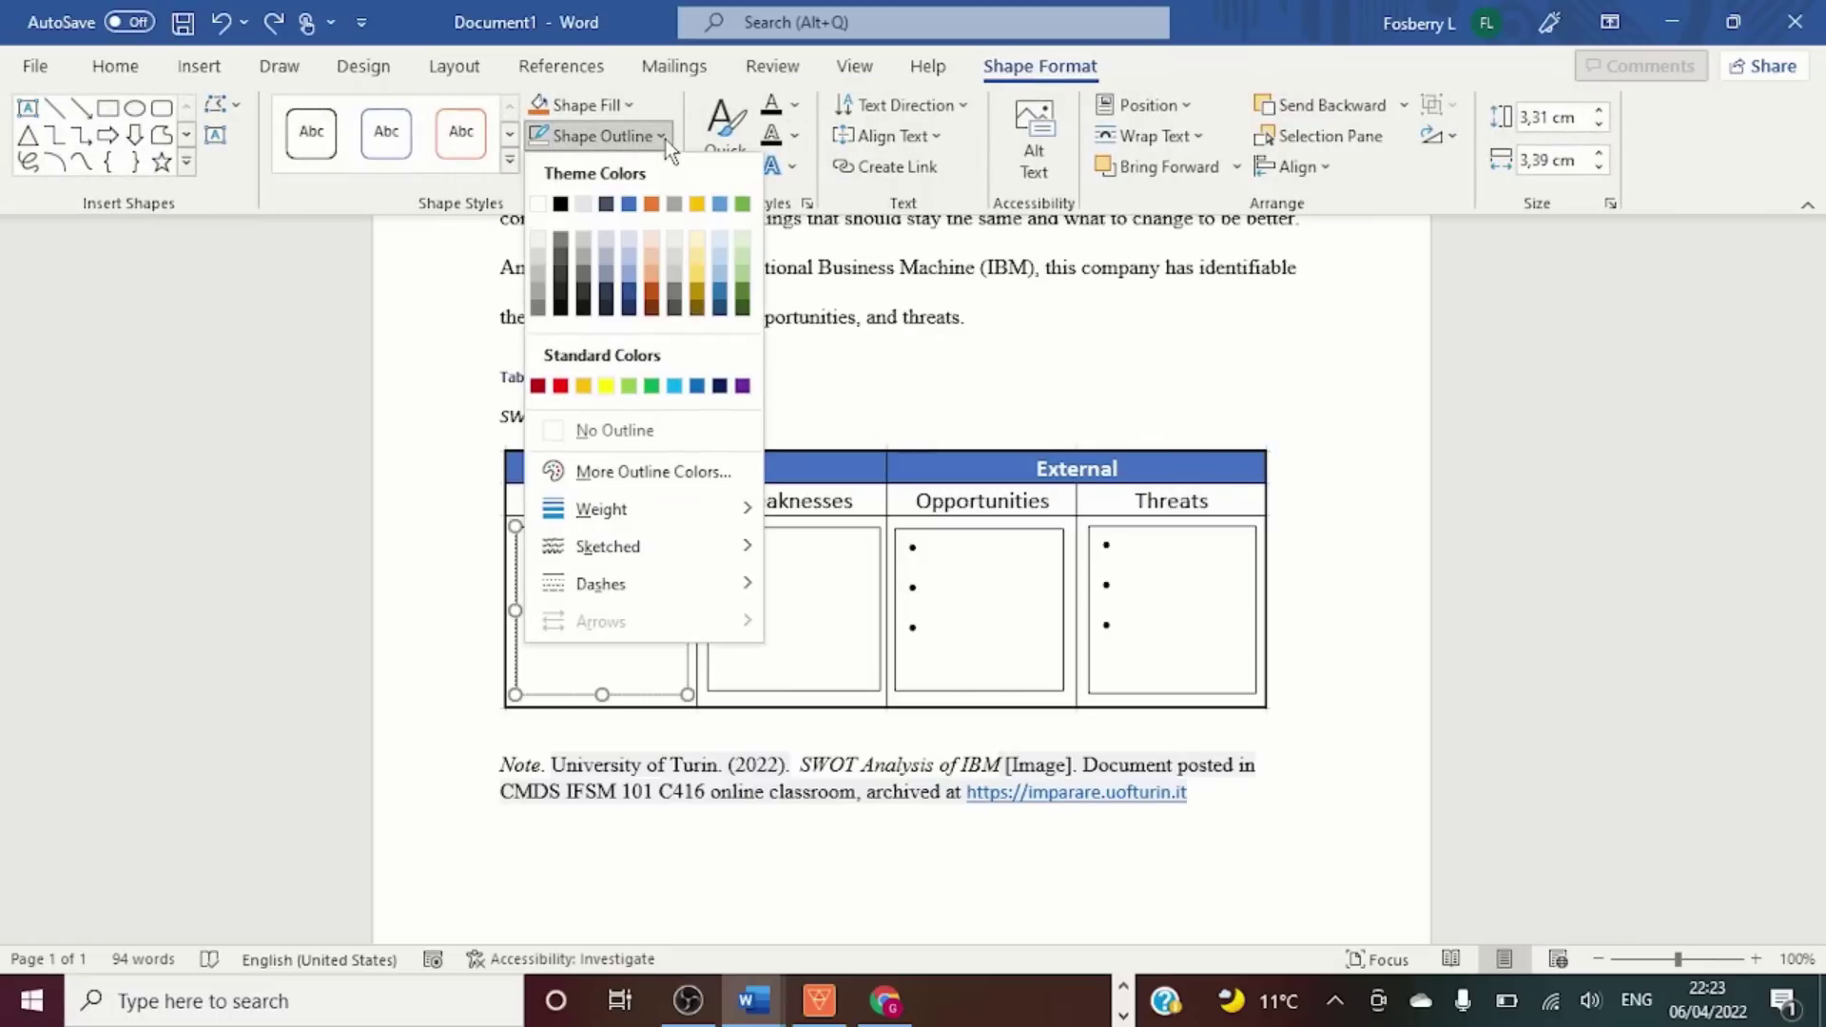
left_click(555, 430)
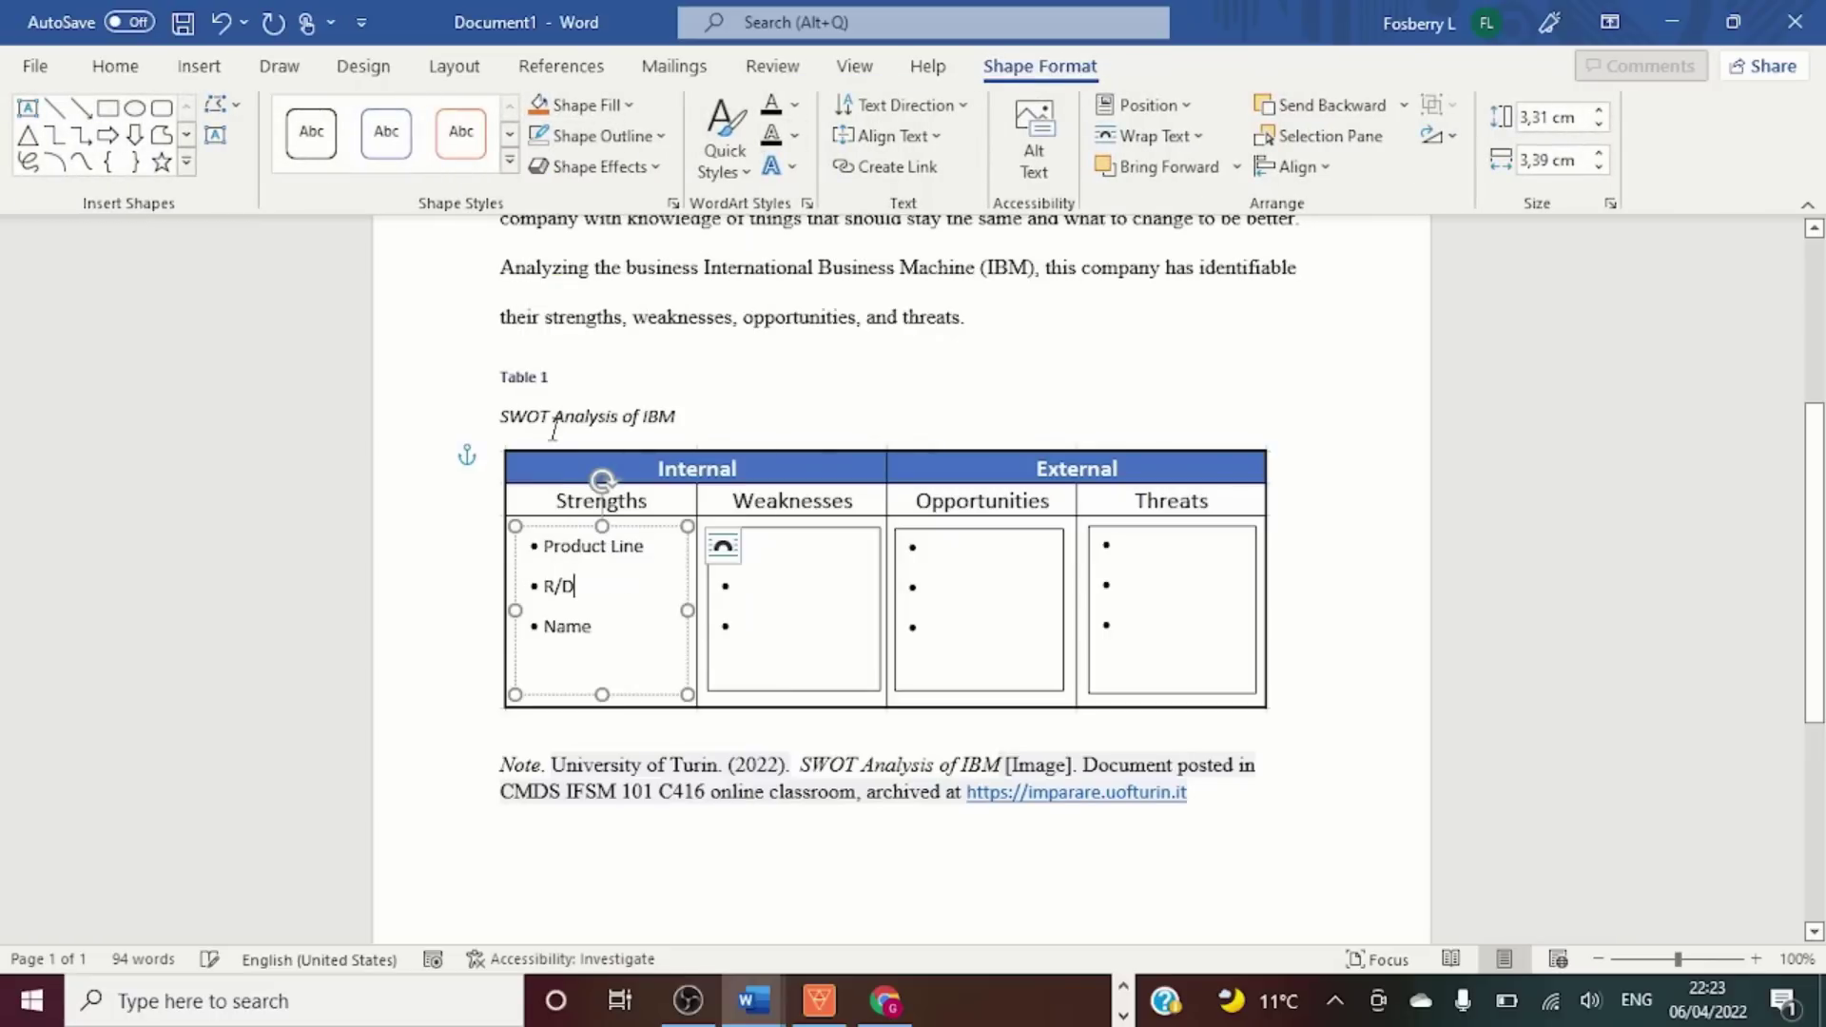
left_click(798, 609)
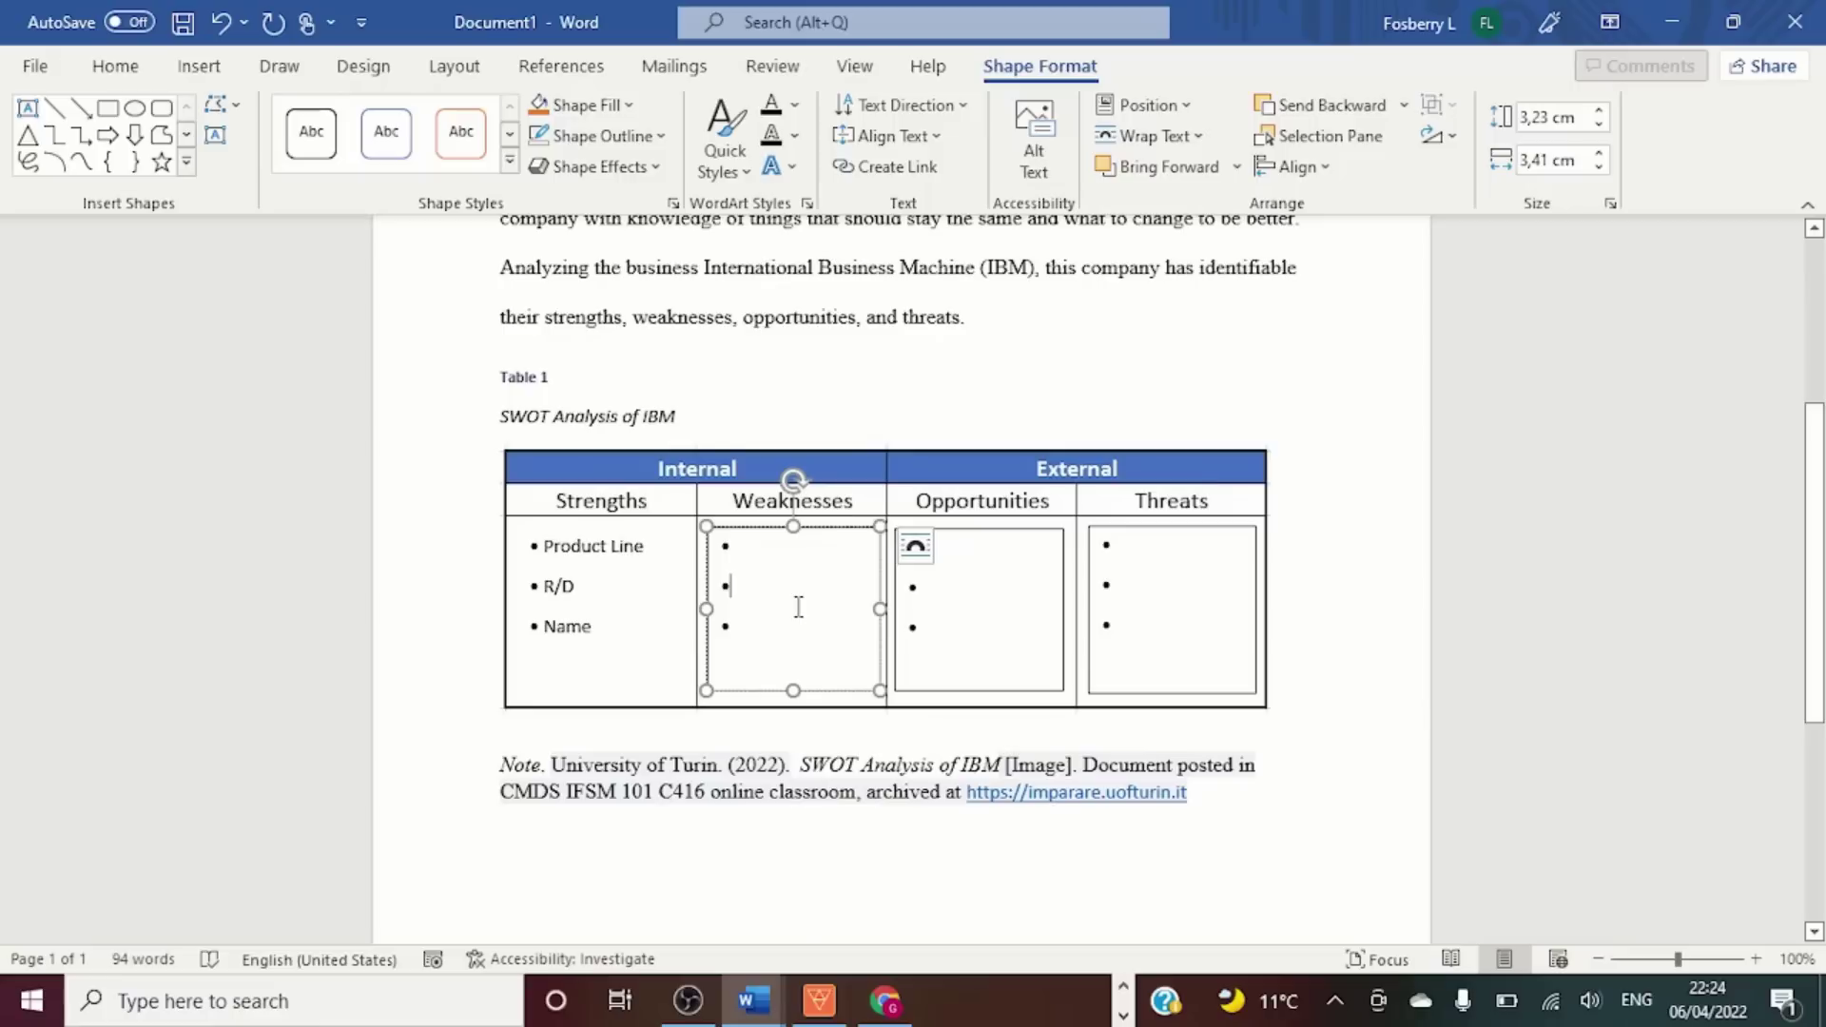
left_click(663, 141)
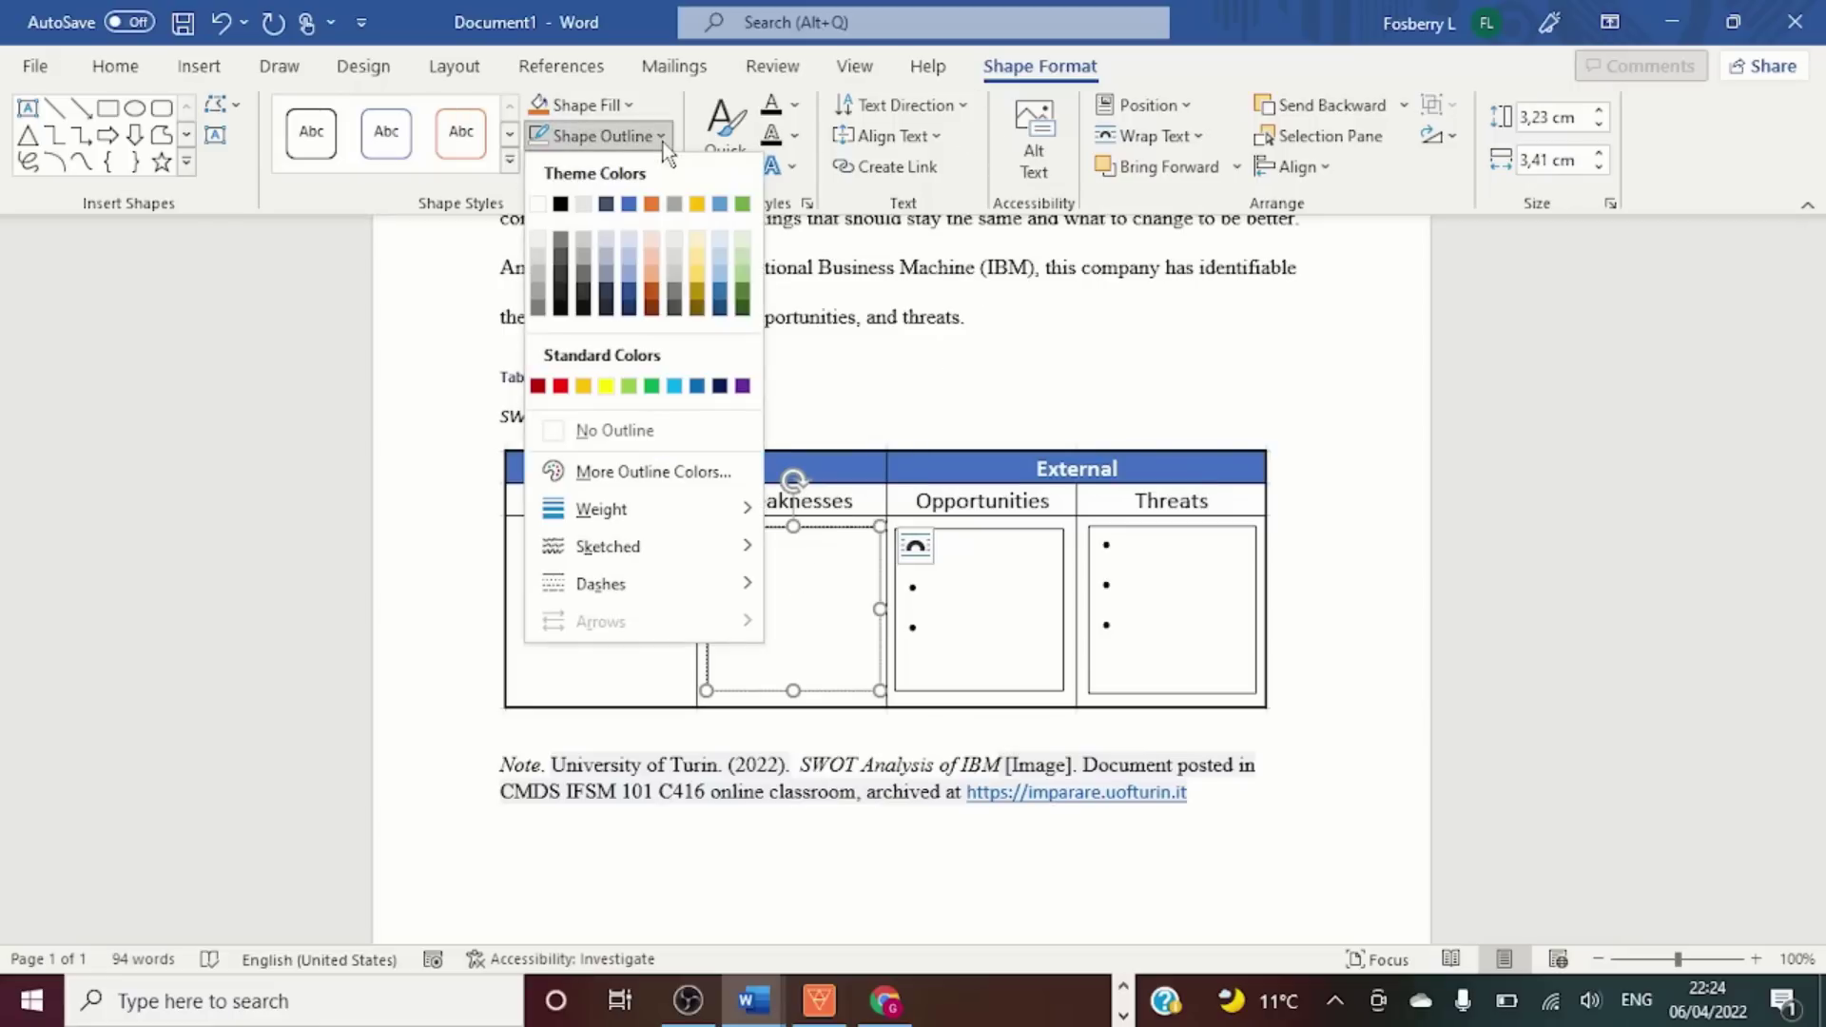
left_click(555, 432)
Set No Outline on the Opportunities and Threats text boxes.
left_click(942, 583)
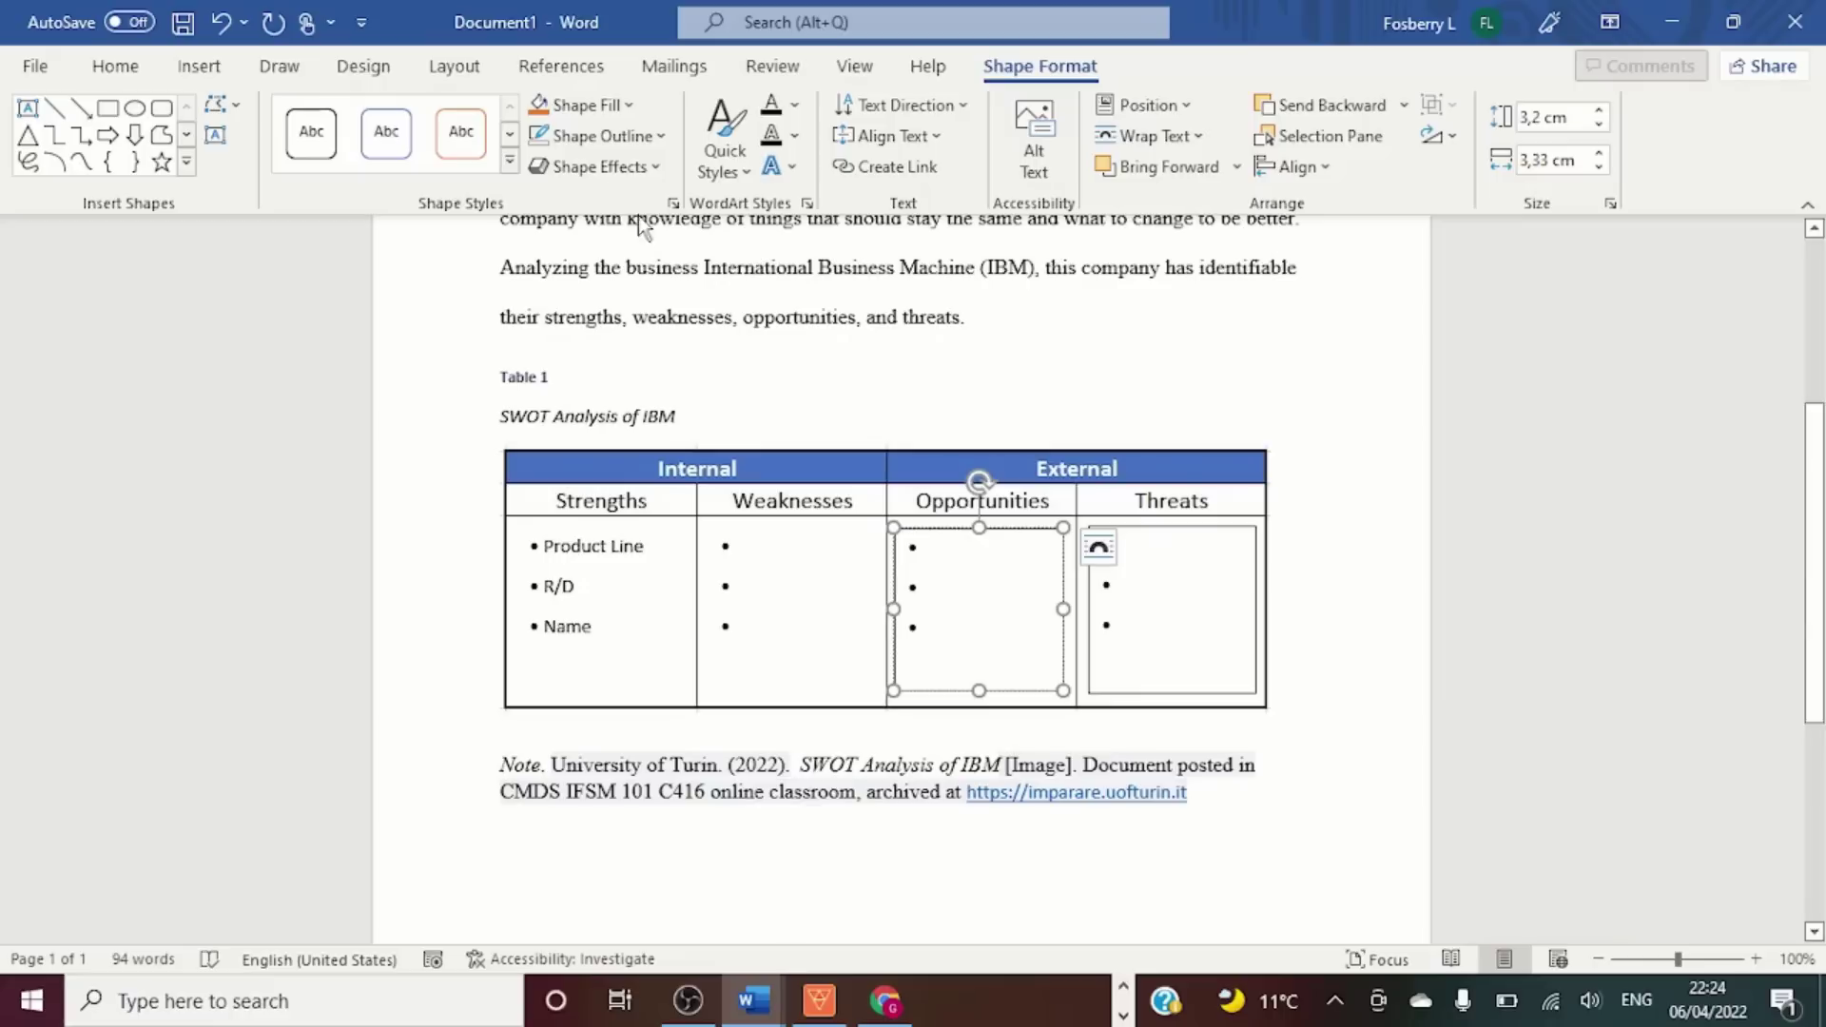
left_click(661, 136)
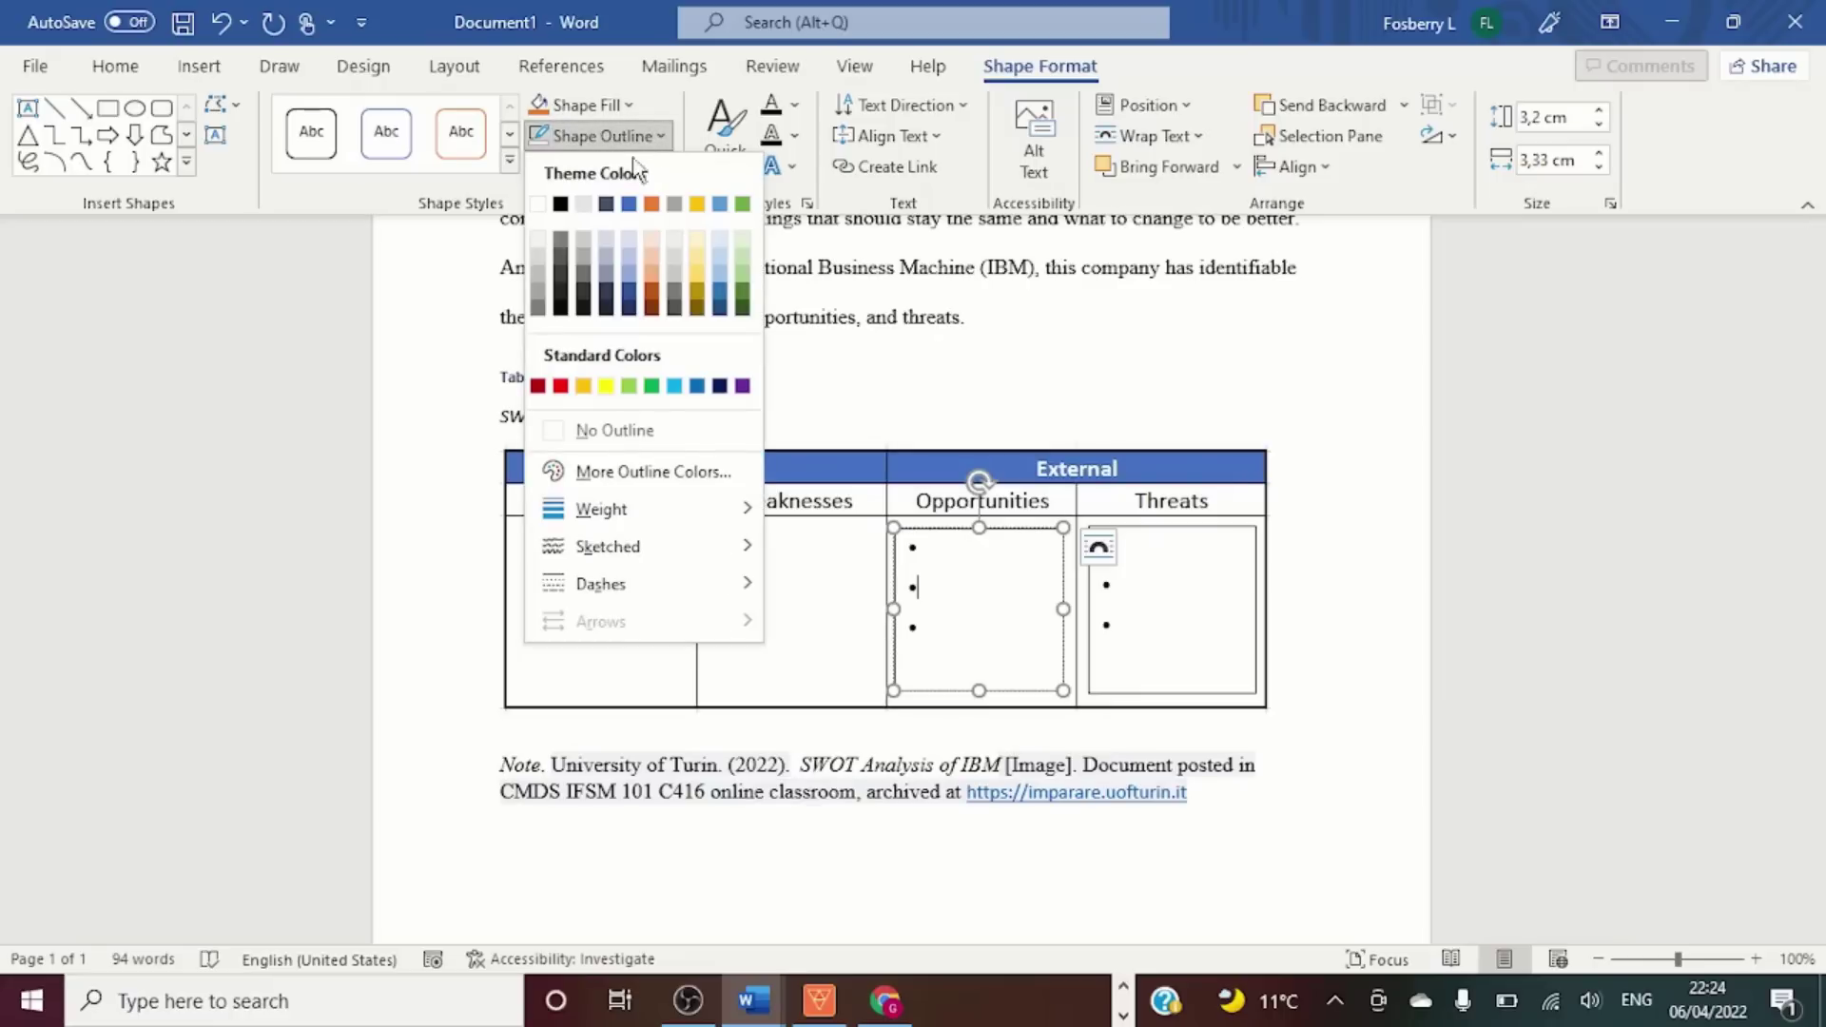
left_click(558, 428)
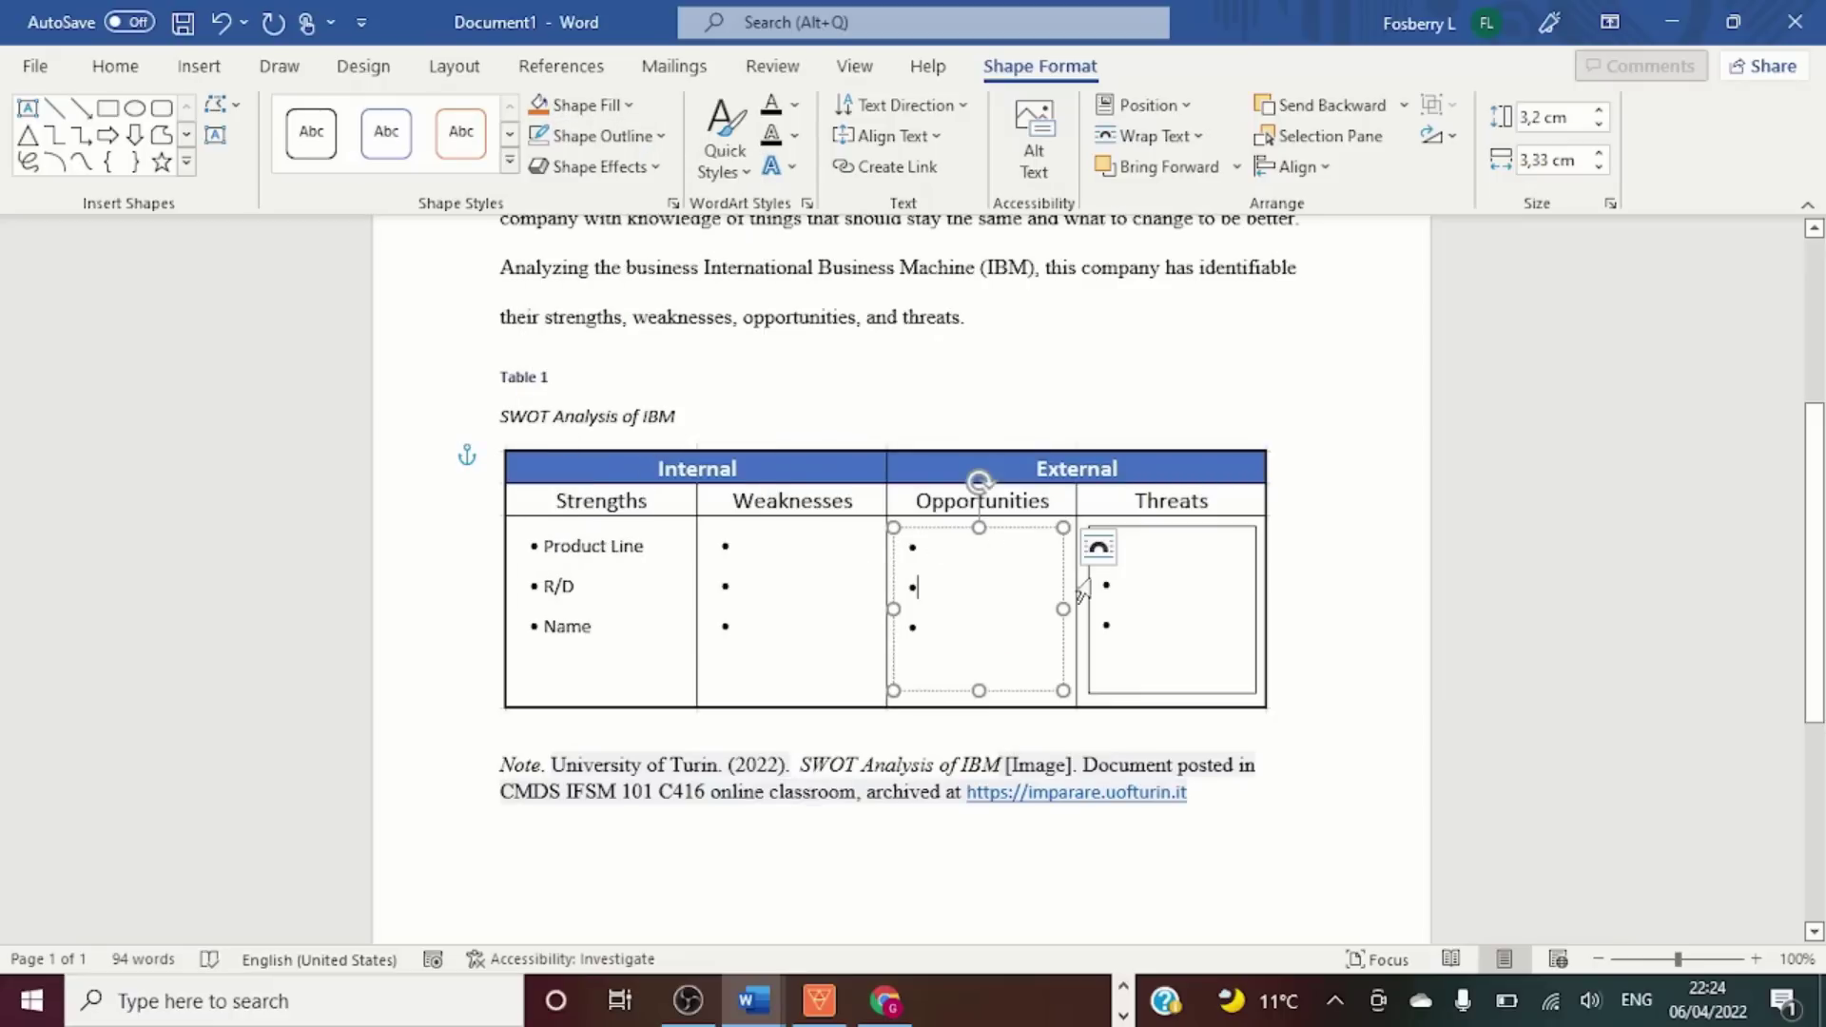
left_click(1145, 595)
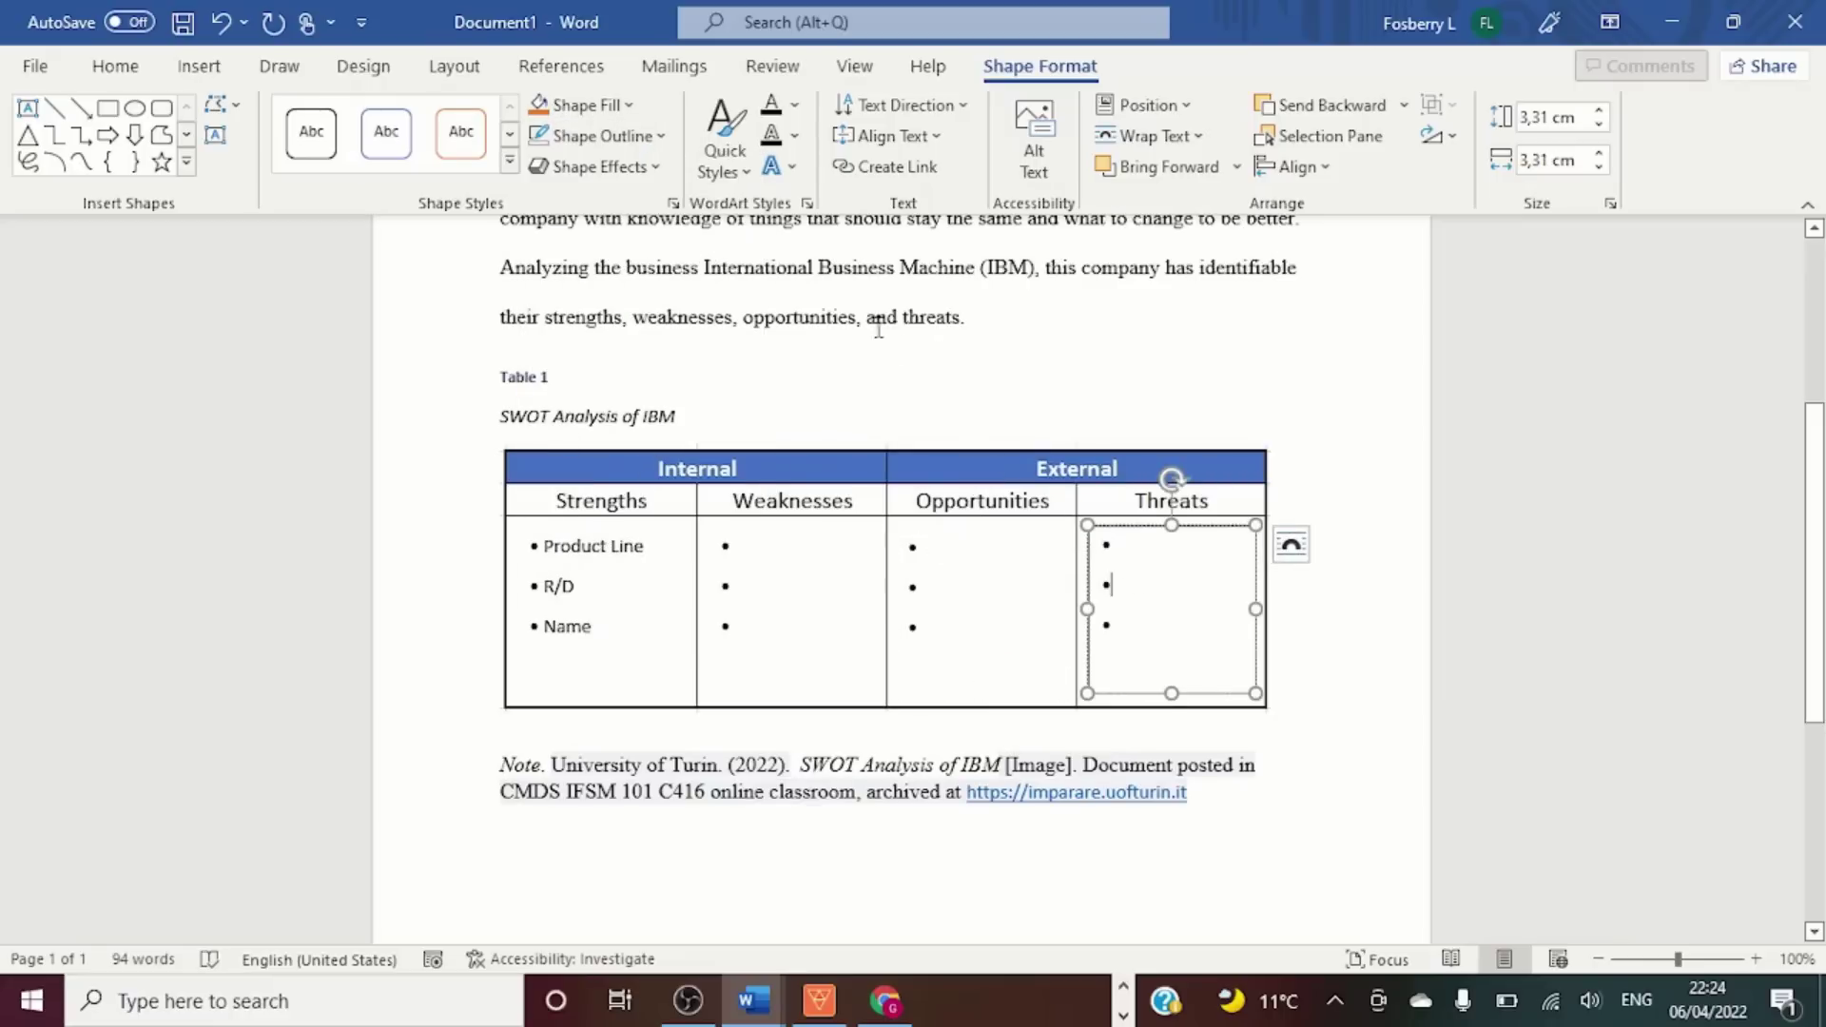
left_click(661, 136)
left_click(556, 435)
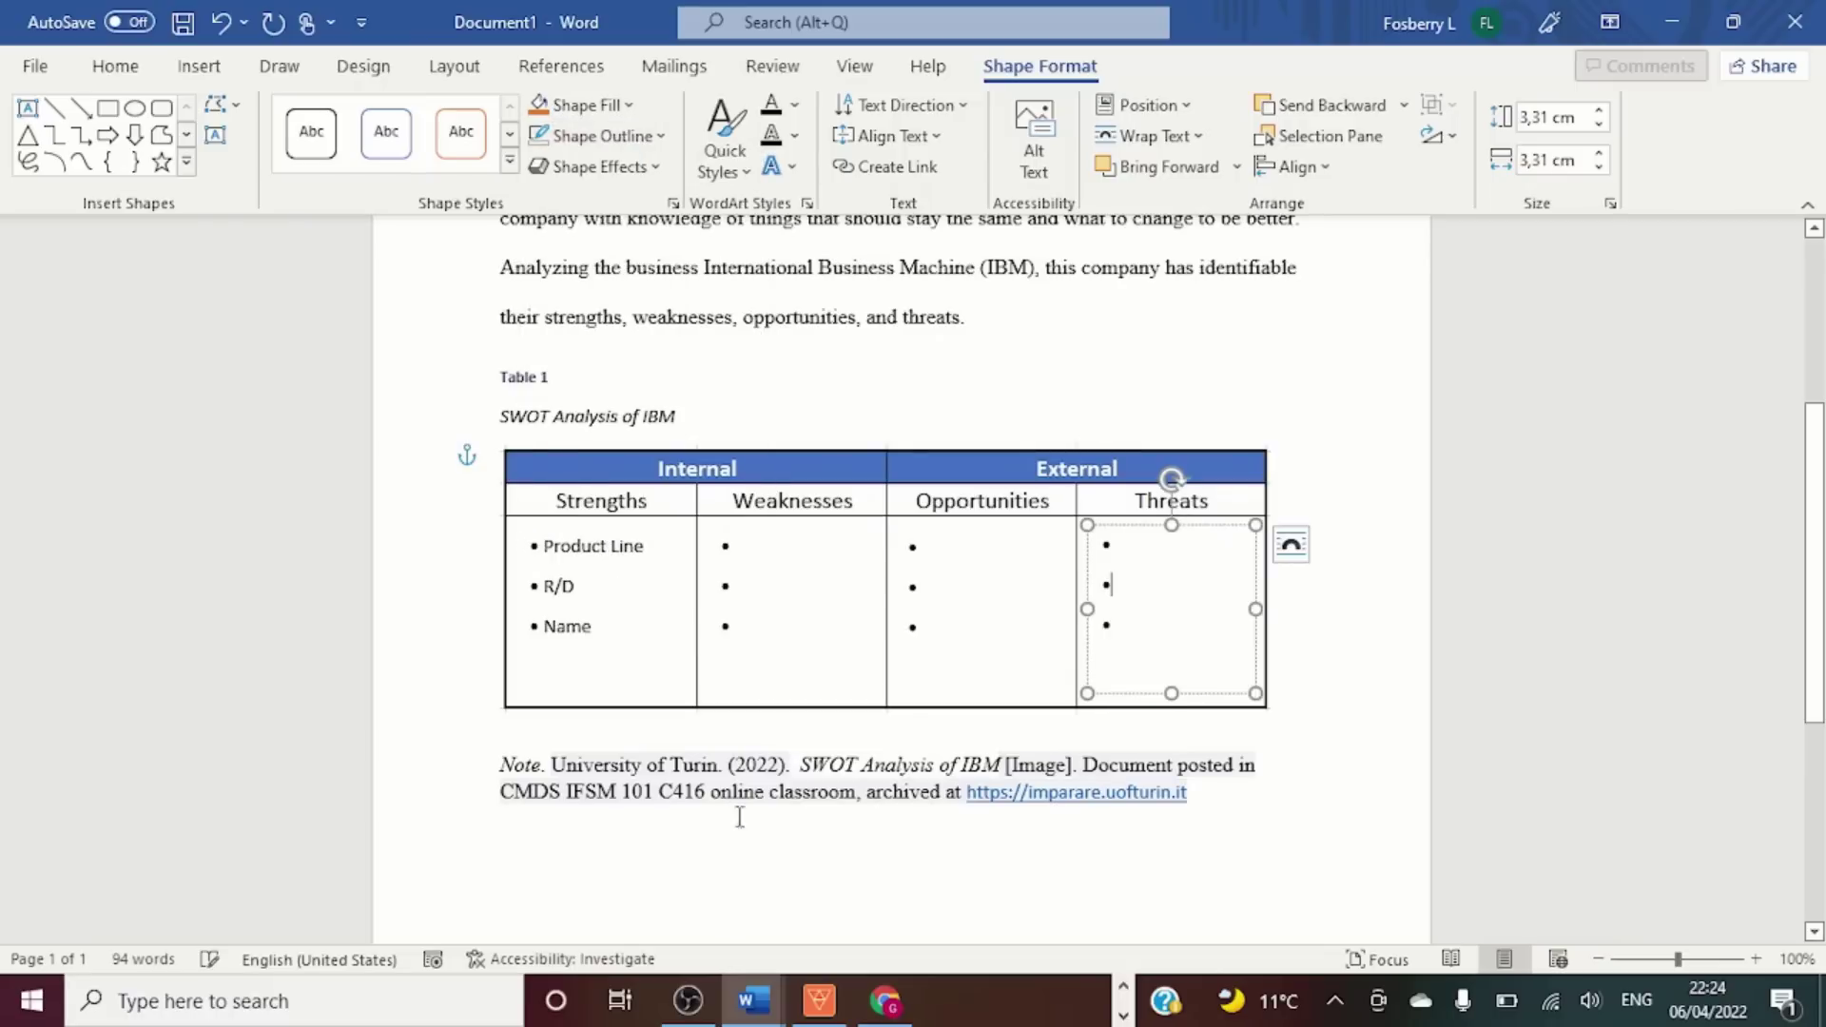
left_click(757, 855)
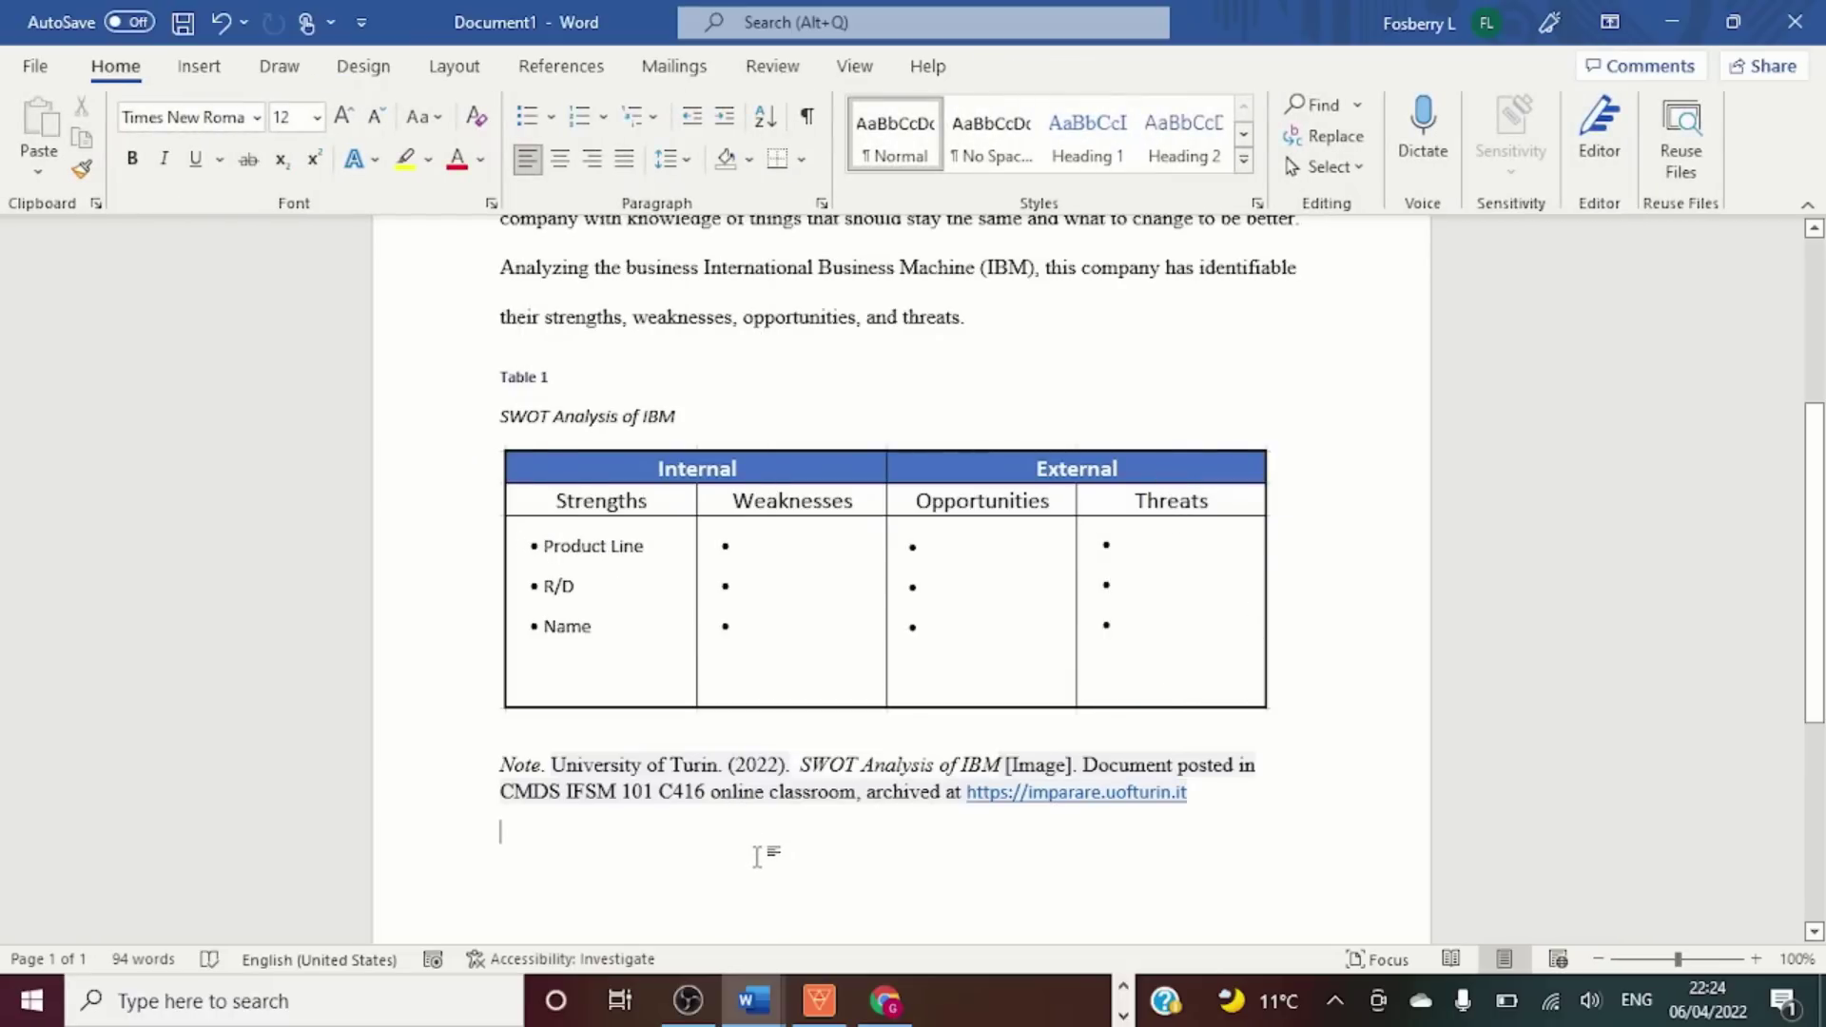